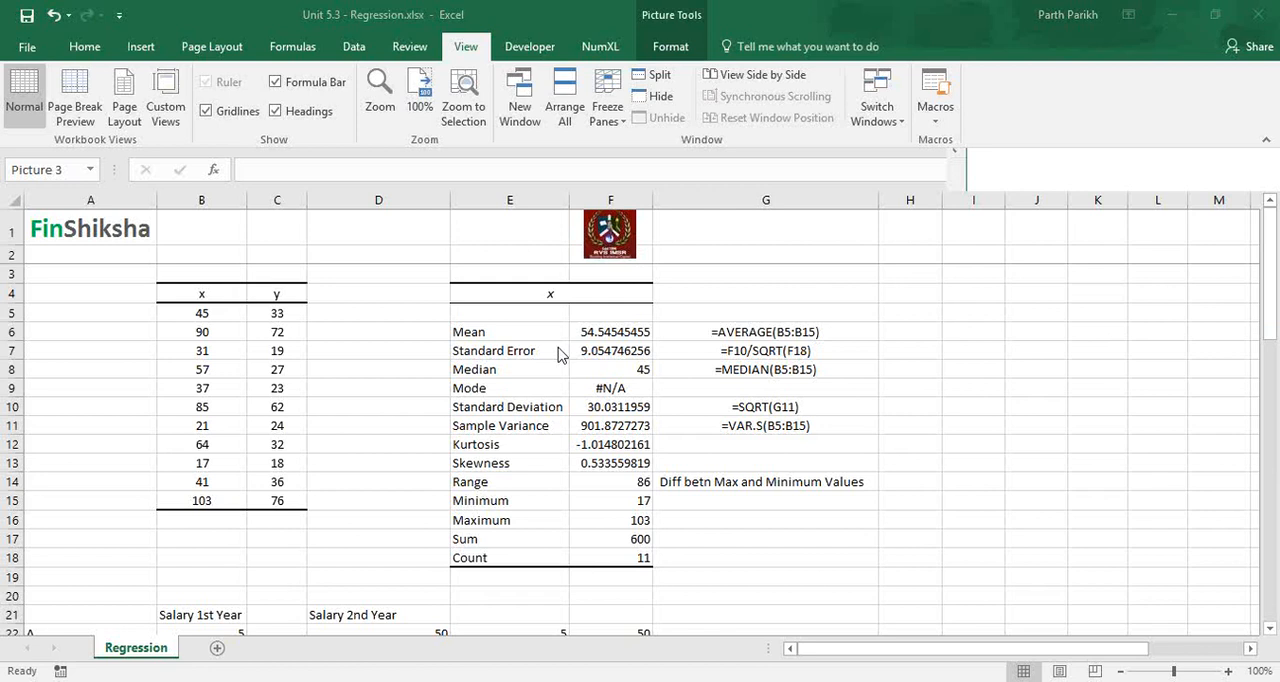
Enter the example equation "Y=4X+50" in cell A3.
{"action": "left_click", "coordinate": [39, 272]}
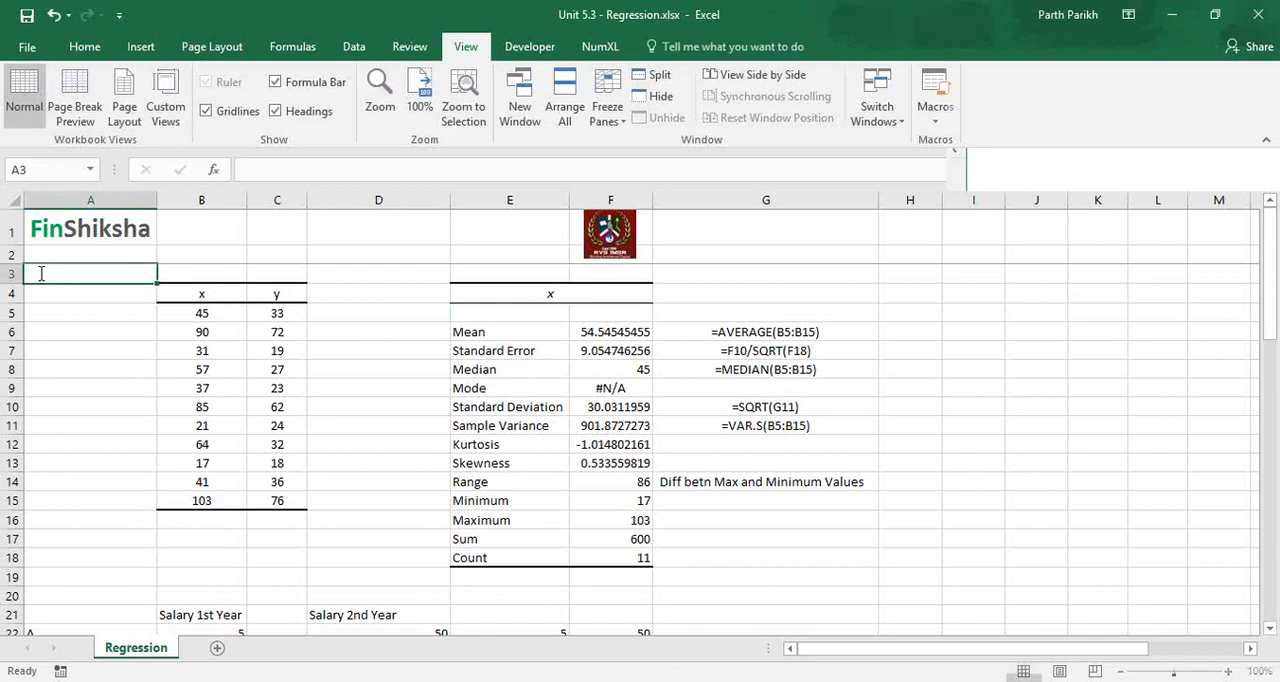
{"action": "type", "text": "Y=4X+50"}
{"action": "key", "text": "Return"}
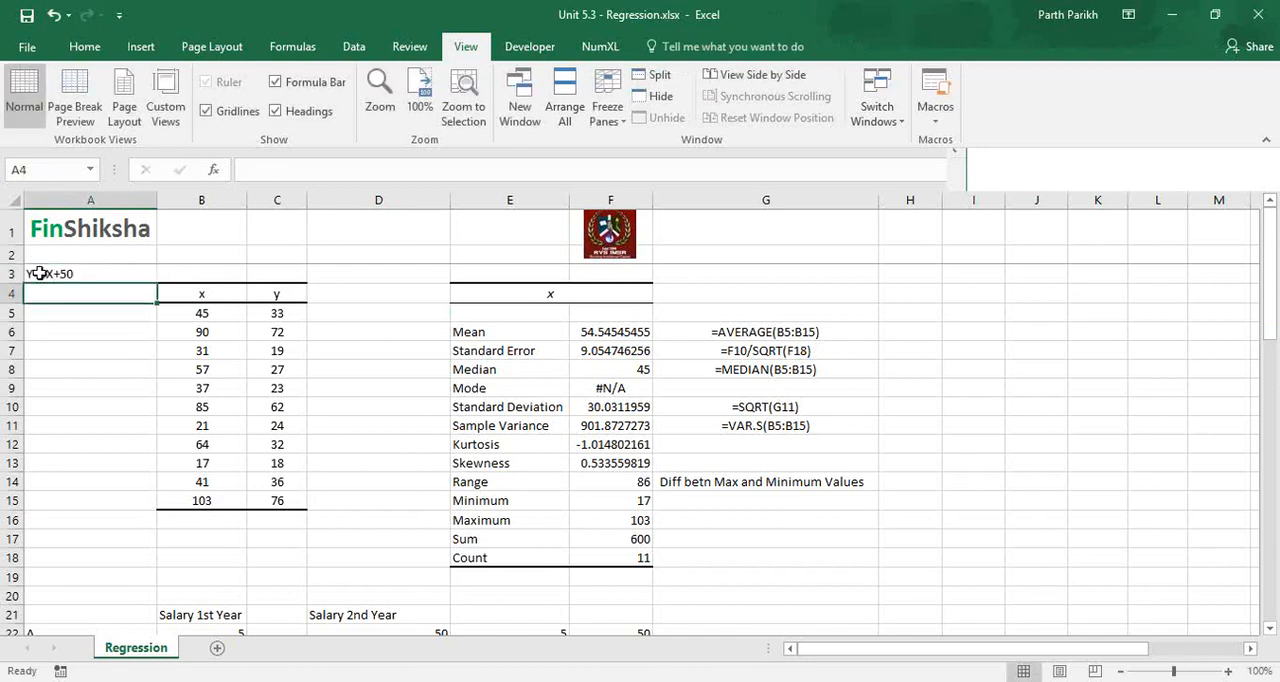
Enter the general line equation "Y = mX+c" in cell A4.
{"action": "key", "text": "Return"}
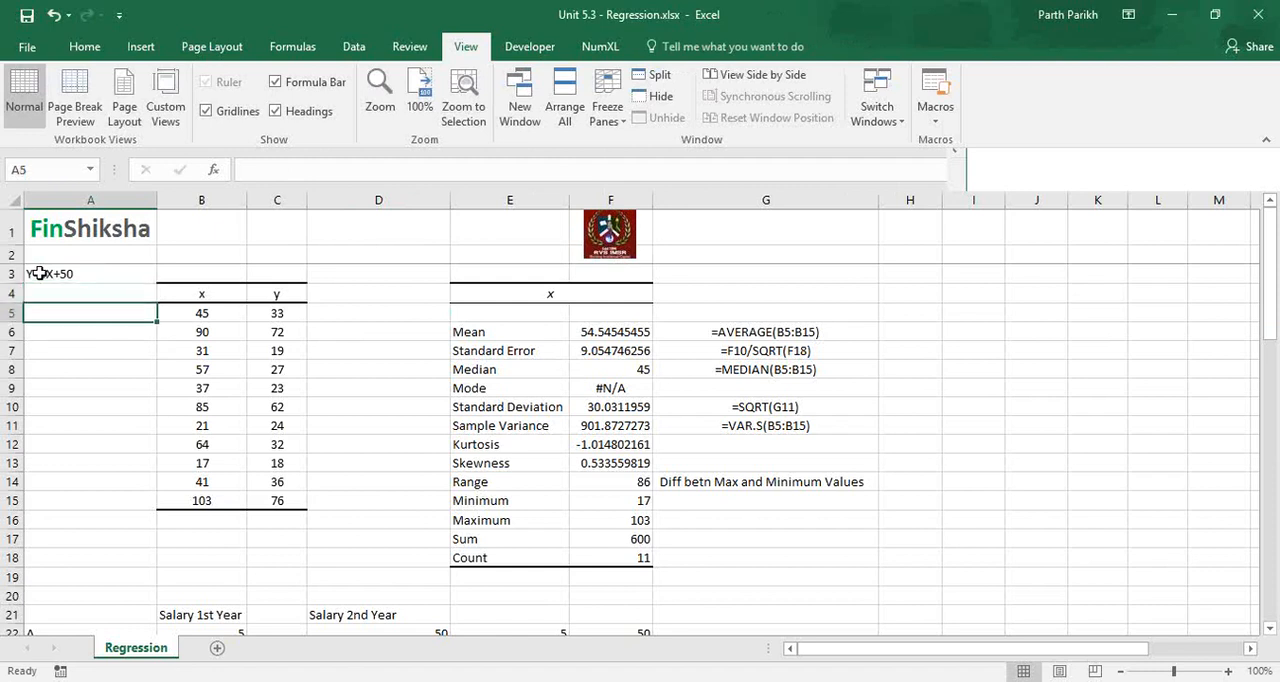
{"action": "key", "text": "Up"}
{"action": "type", "text": "Y"}
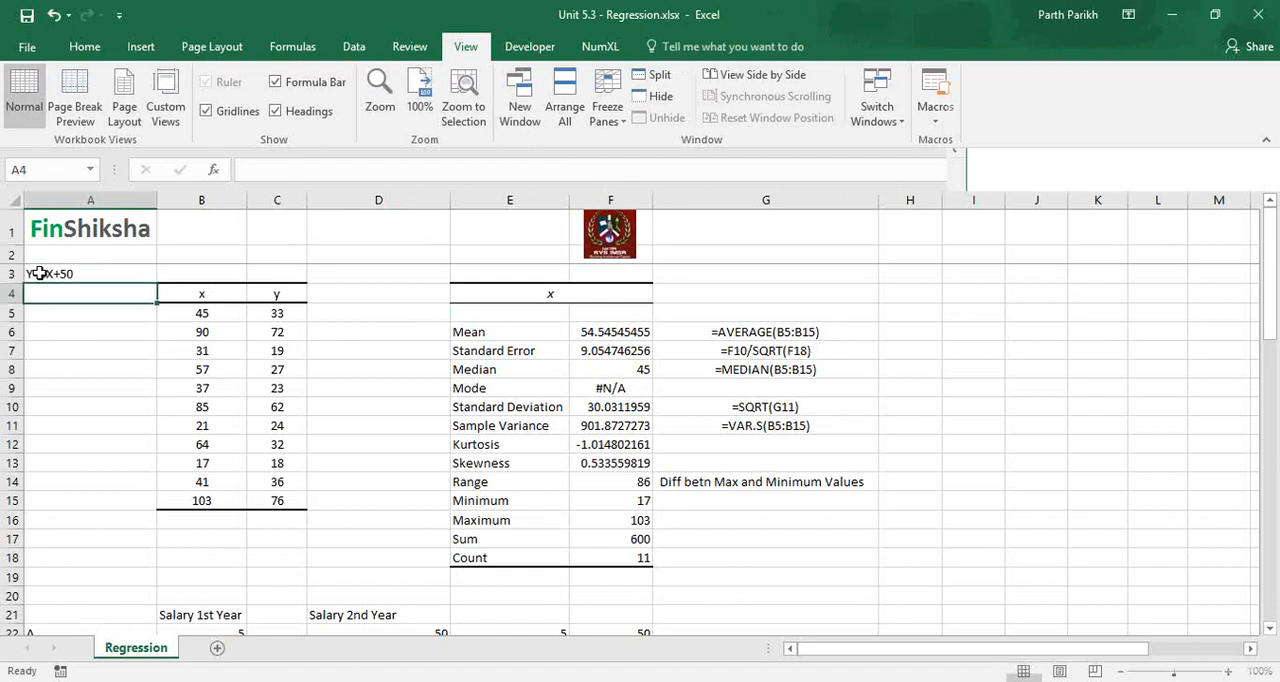
{"action": "type", "text": " = m"}
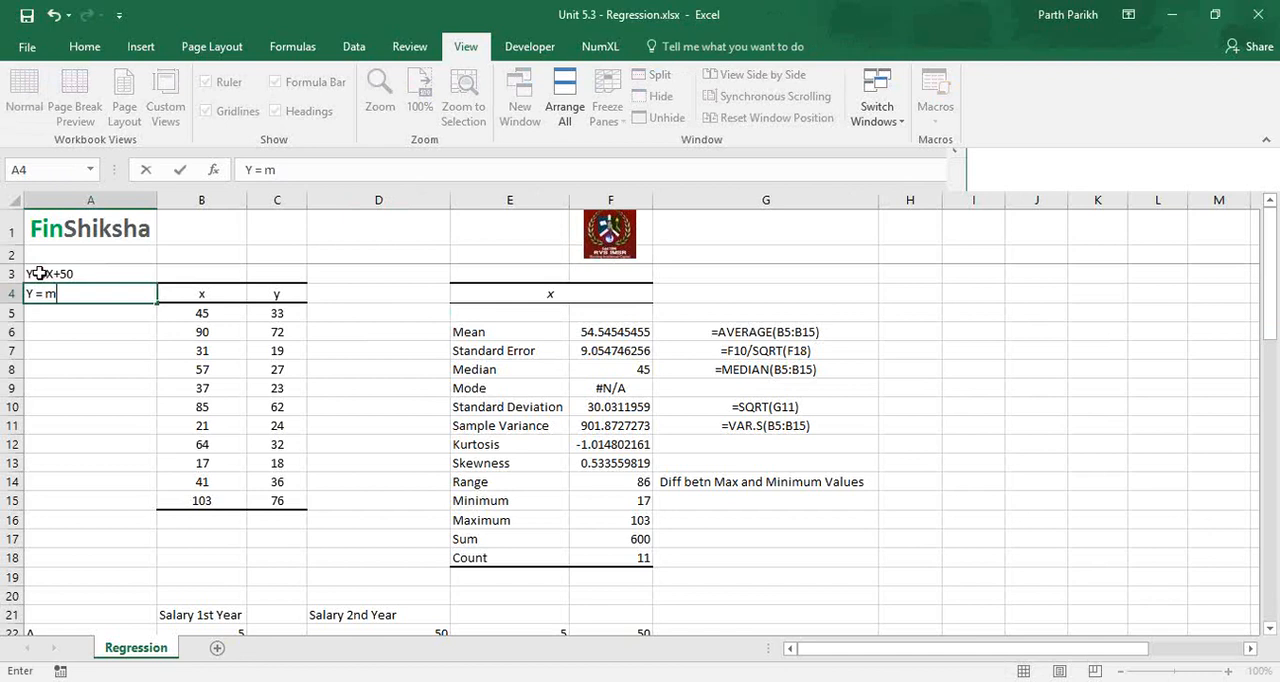
{"action": "type", "text": "X+c"}
{"action": "key", "text": "Return"}
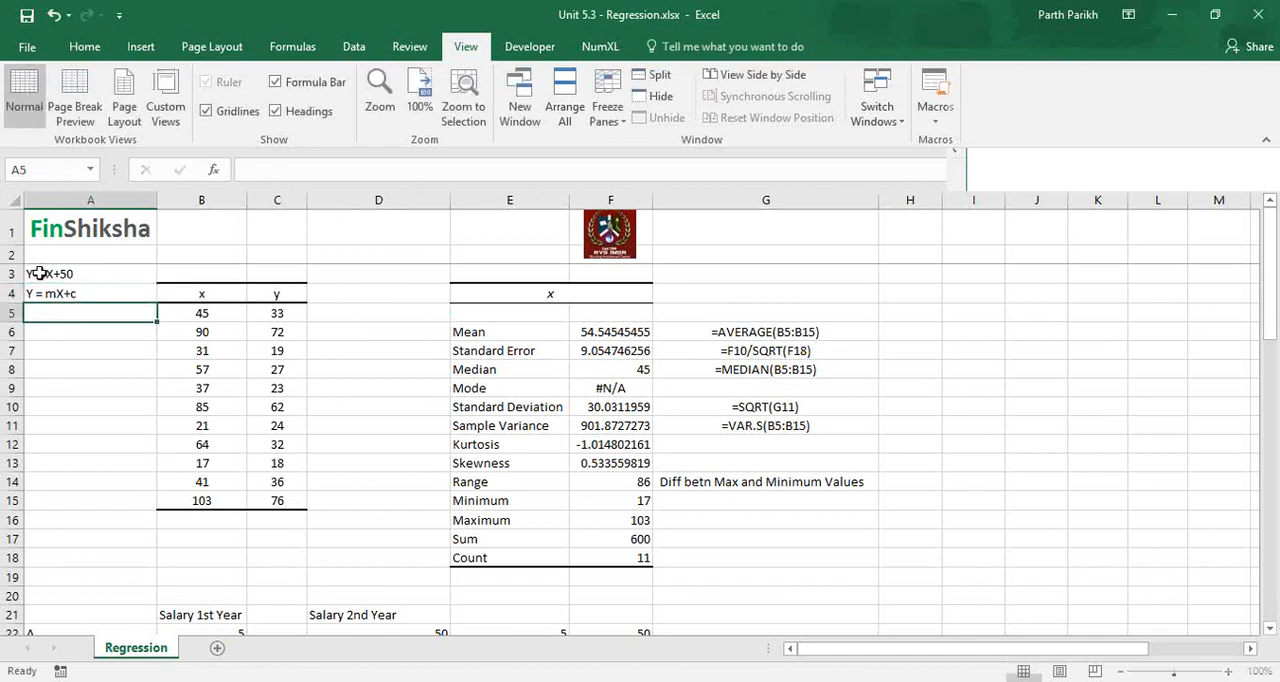
Enter the definition "Y = Dependent Variable" in cell A5.
{"action": "type", "text": "Y = "}
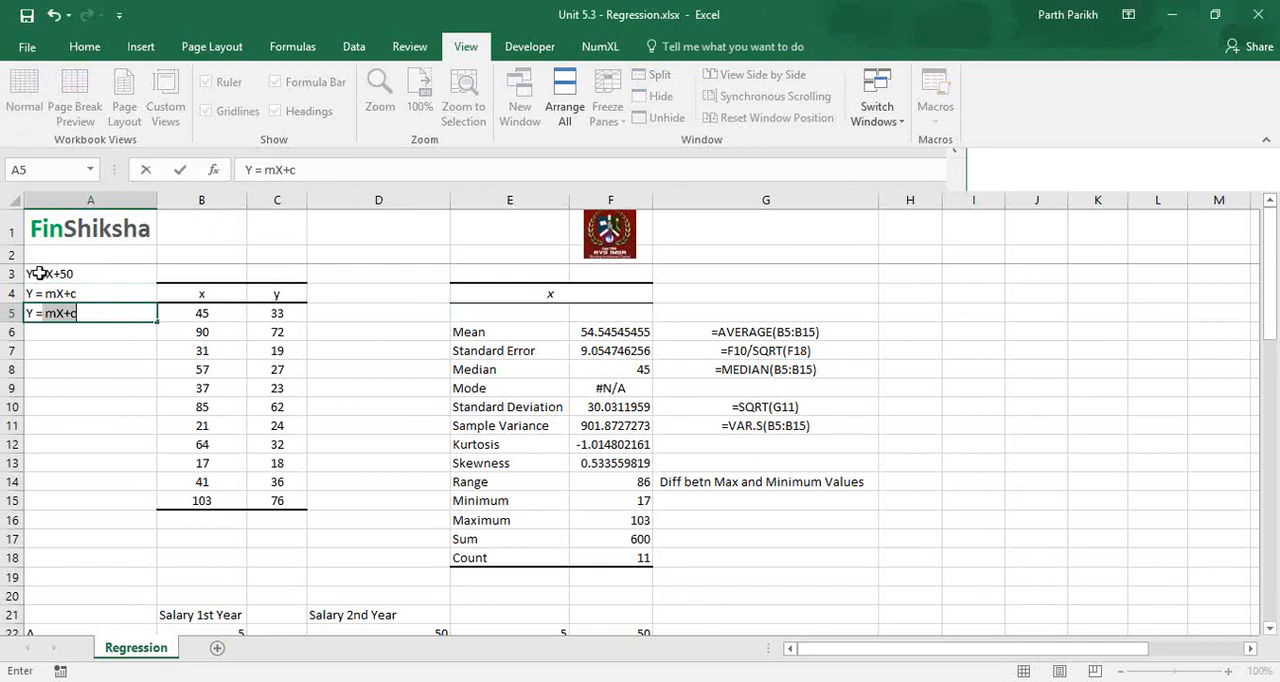
{"action": "type", "text": "Dependent Varia"}
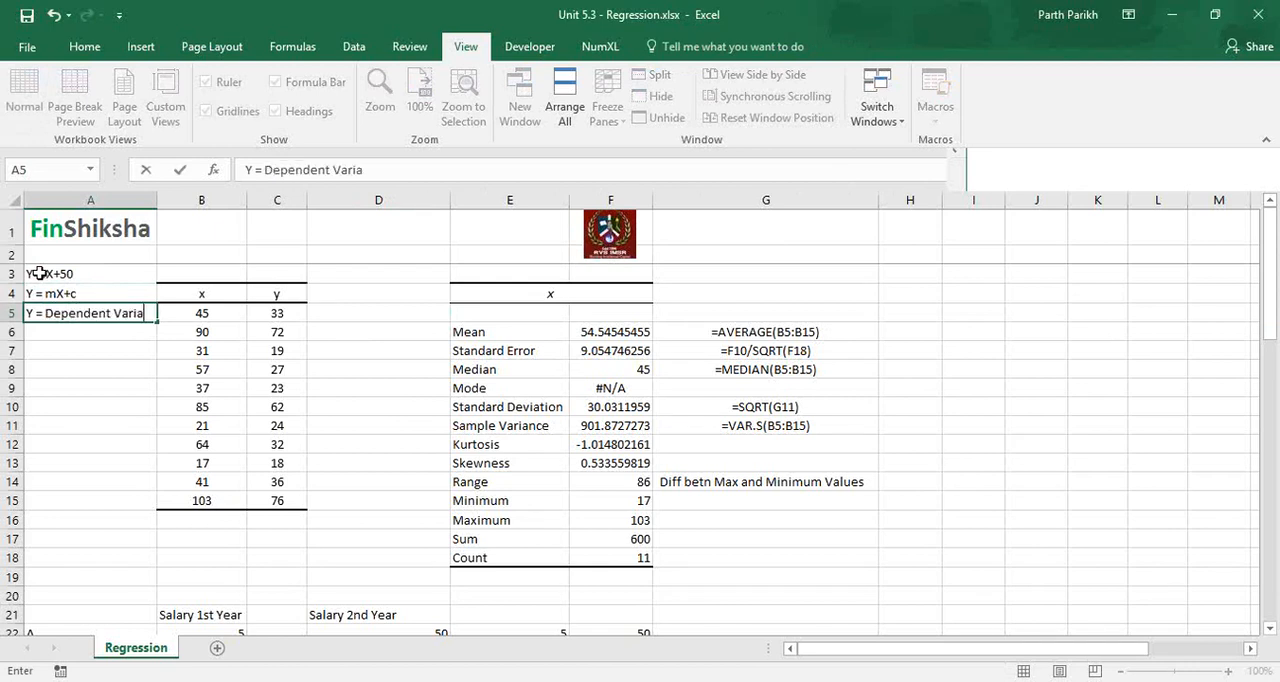
{"action": "type", "text": "ble"}
{"action": "key", "text": "Return"}
Enter the abbreviated definition "X = Independent Va" in cell A6.
{"action": "type", "text": "X ="}
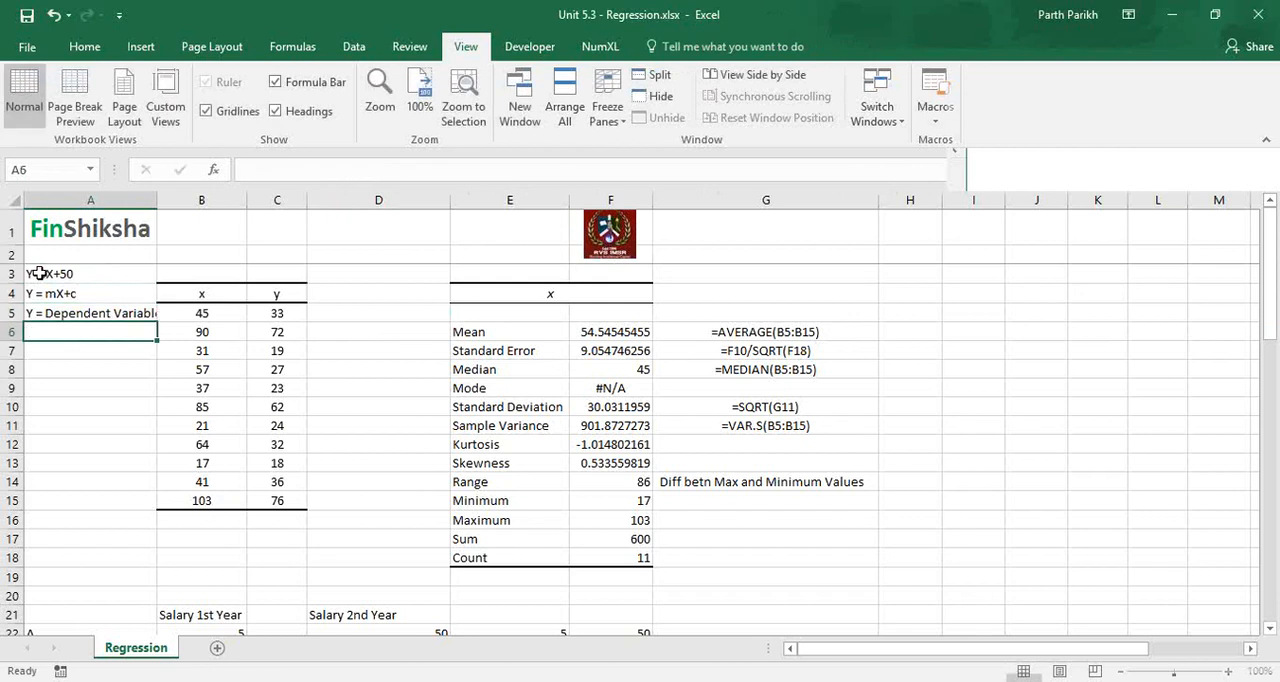
{"action": "type", "text": " O"}
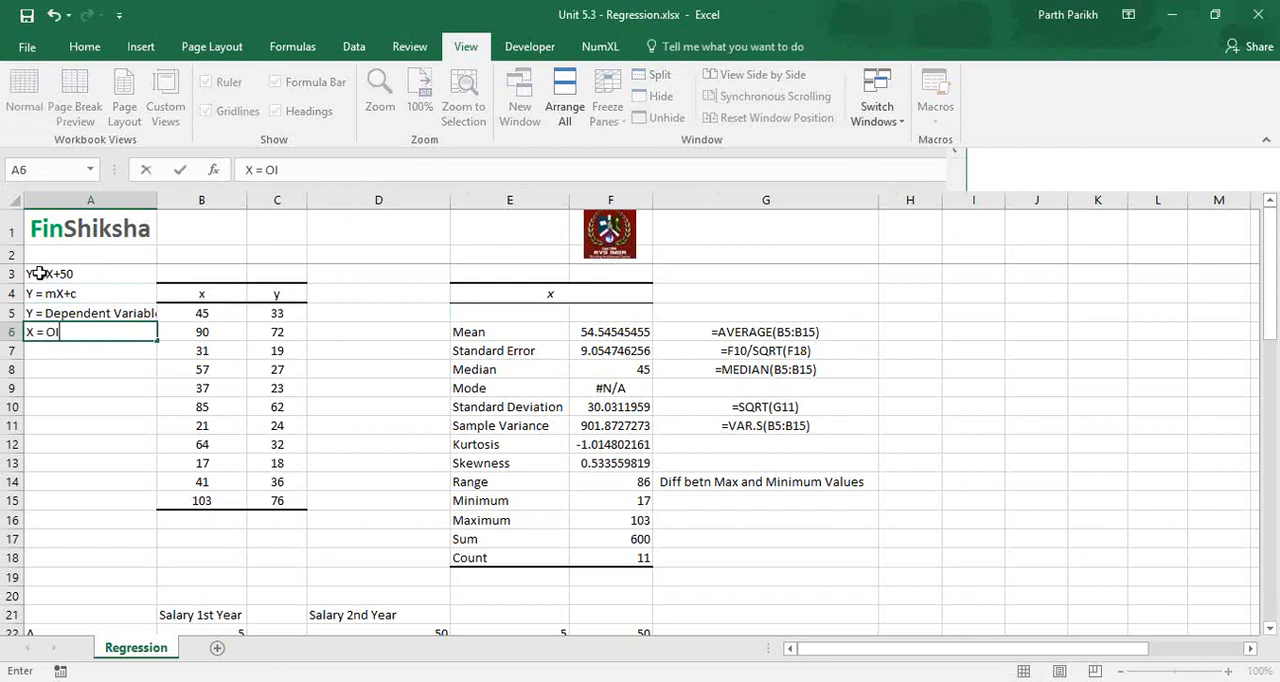
{"action": "key", "text": "BackSpace"}
{"action": "type", "text": "Indepen"}
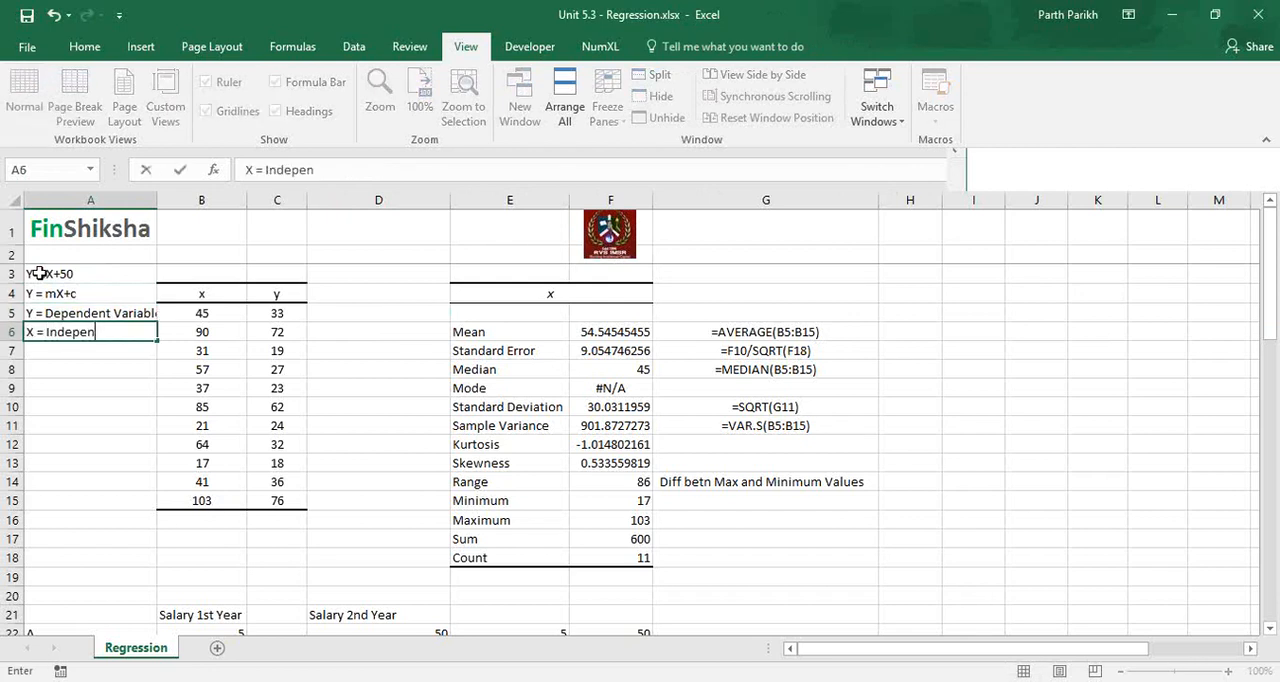
{"action": "type", "text": "dent Va"}
{"action": "key", "text": "Return"}
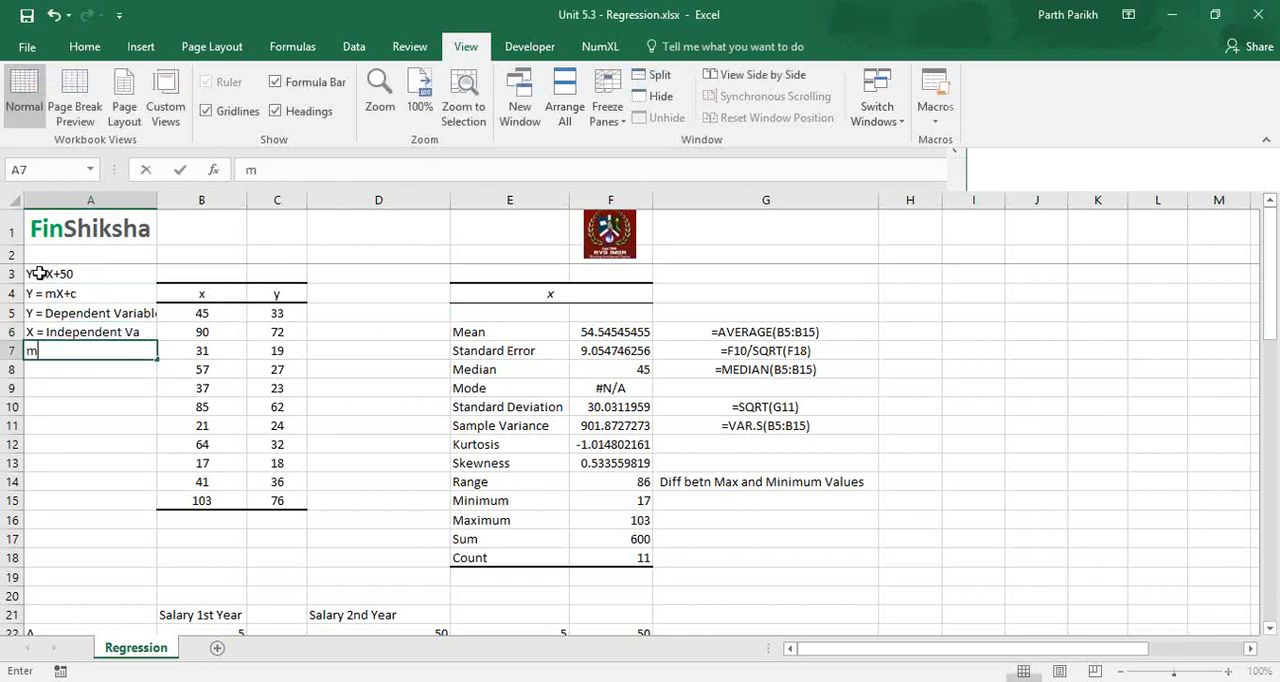
Enter the coefficient definitions "m = Slope" in cell A7 and "C = Intercept" in cell A8.
{"action": "type", "text": "m = Slope"}
{"action": "key", "text": "Return"}
{"action": "type", "text": "C ="}
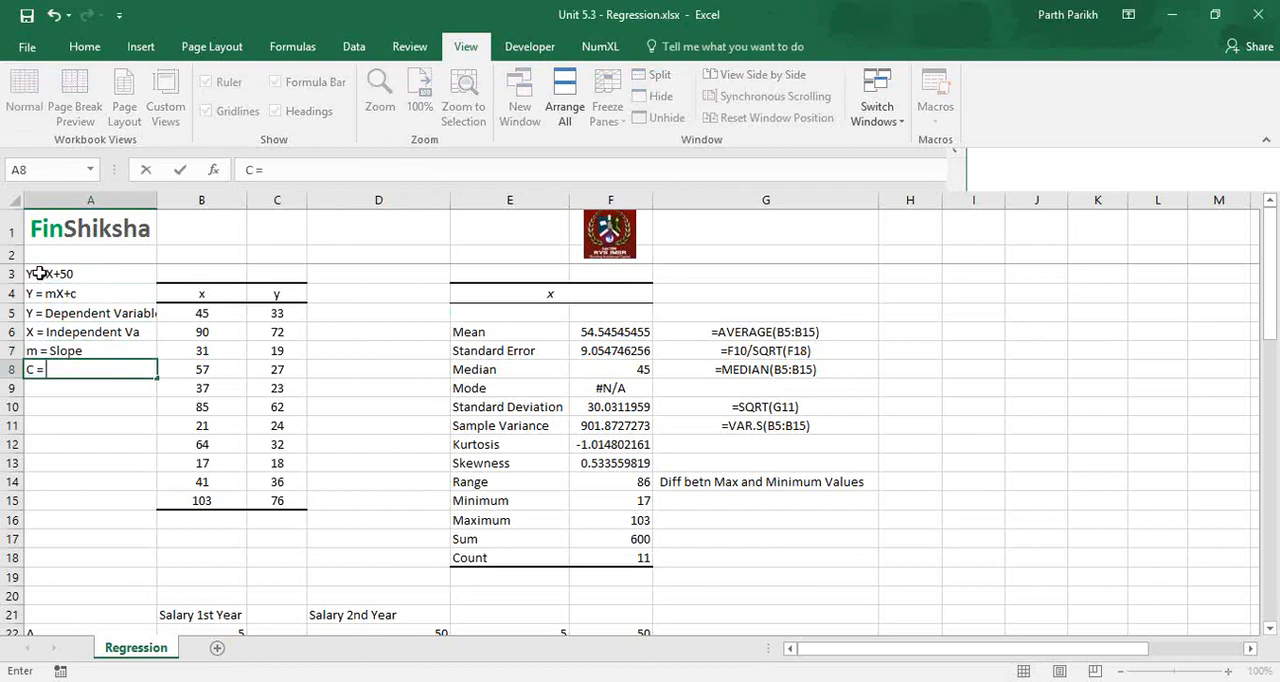
{"action": "type", "text": " Intercept"}
{"action": "key", "text": "Return"}
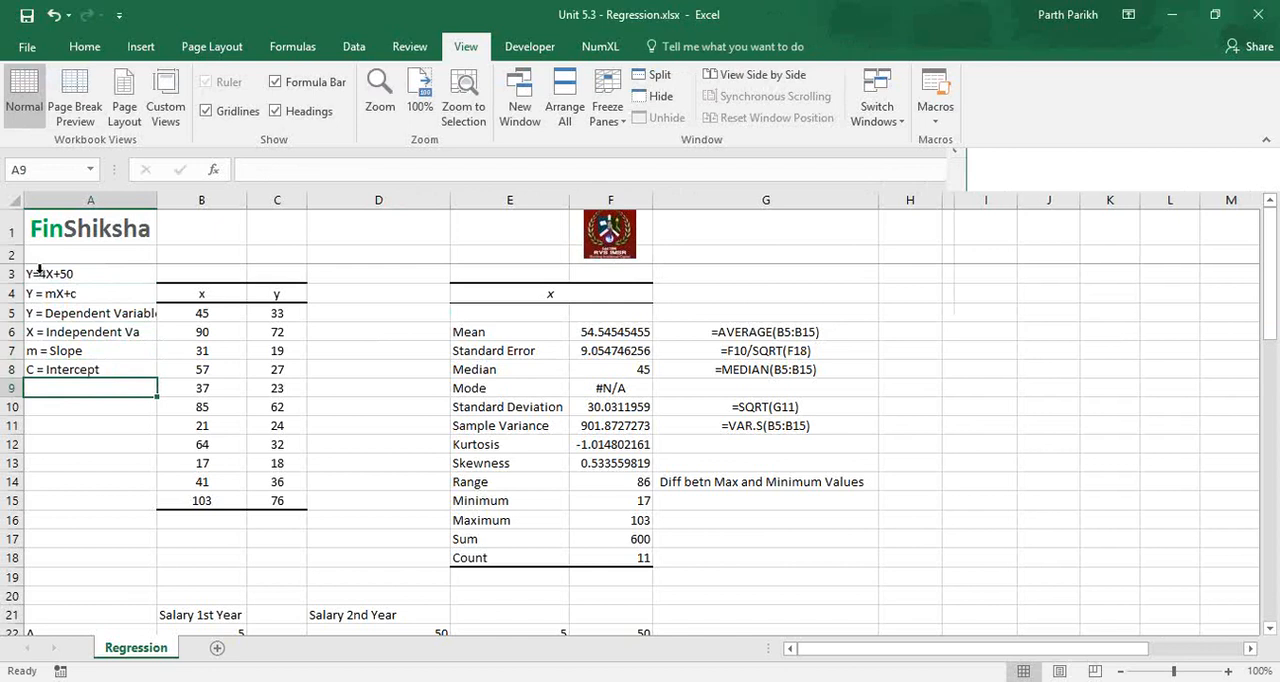
AutoFit the width of column A to its text and select cell B5.
{"action": "key", "text": "alt+h"}
{"action": "key", "text": "o"}
{"action": "key", "text": "i"}
{"action": "left_click", "coordinate": [246, 313]}
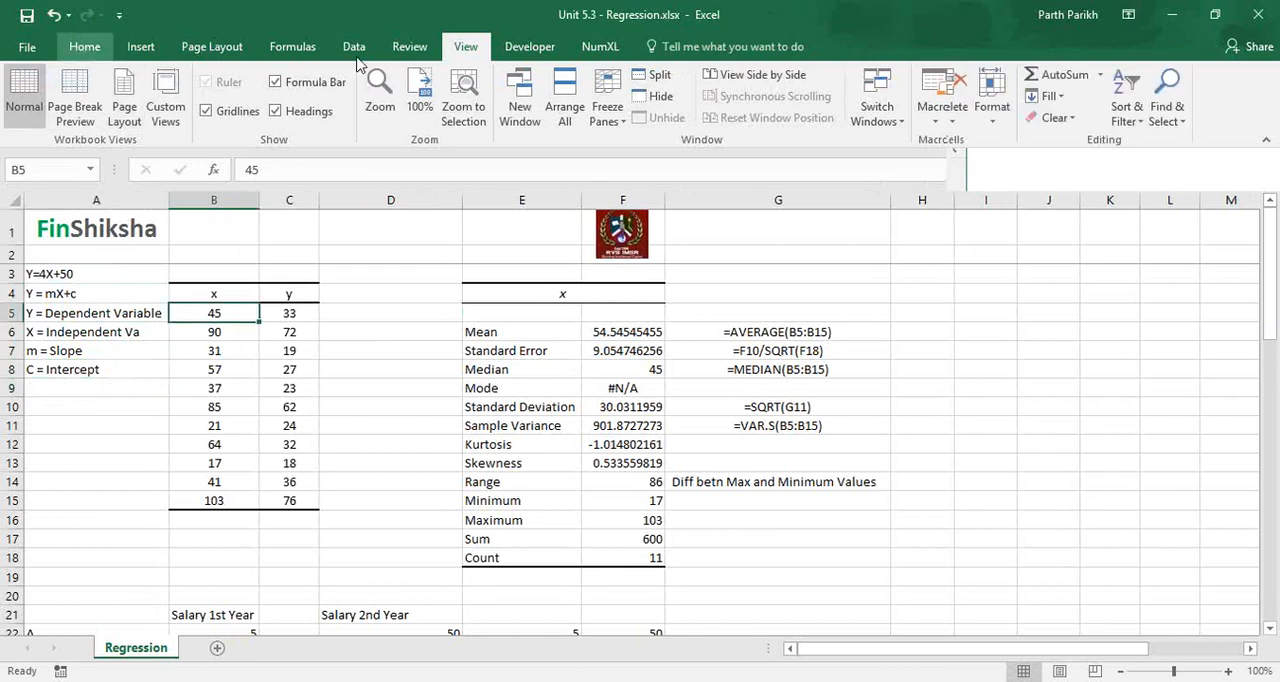
Start the Regression tool from the Data Analysis tools.
{"action": "left_click", "coordinate": [84, 47]}
{"action": "left_click", "coordinate": [354, 46]}
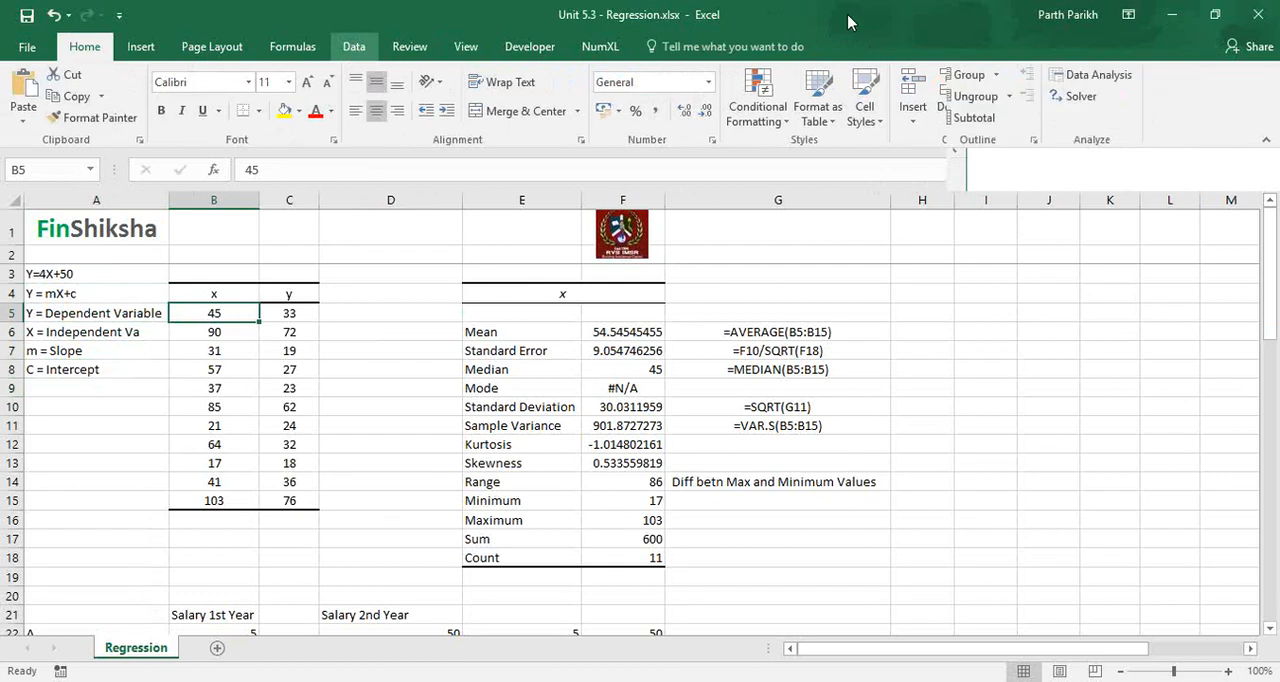
{"action": "left_click", "coordinate": [1208, 14]}
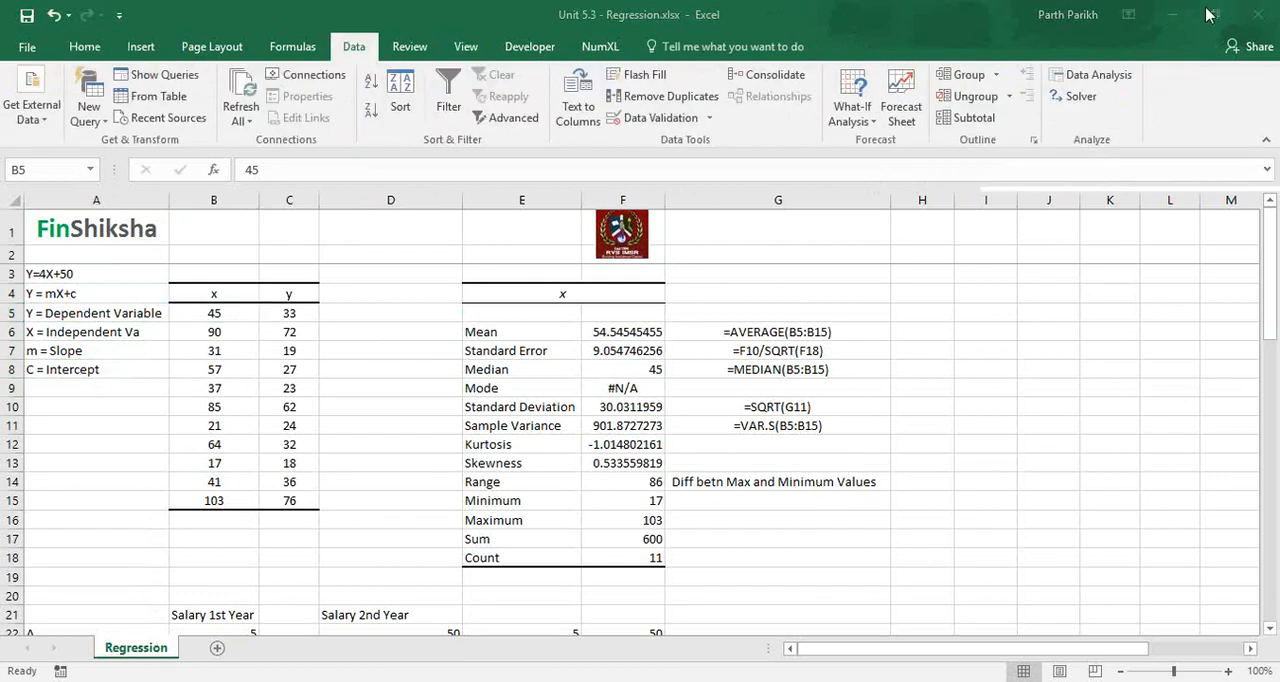
{"action": "left_click", "coordinate": [1098, 75]}
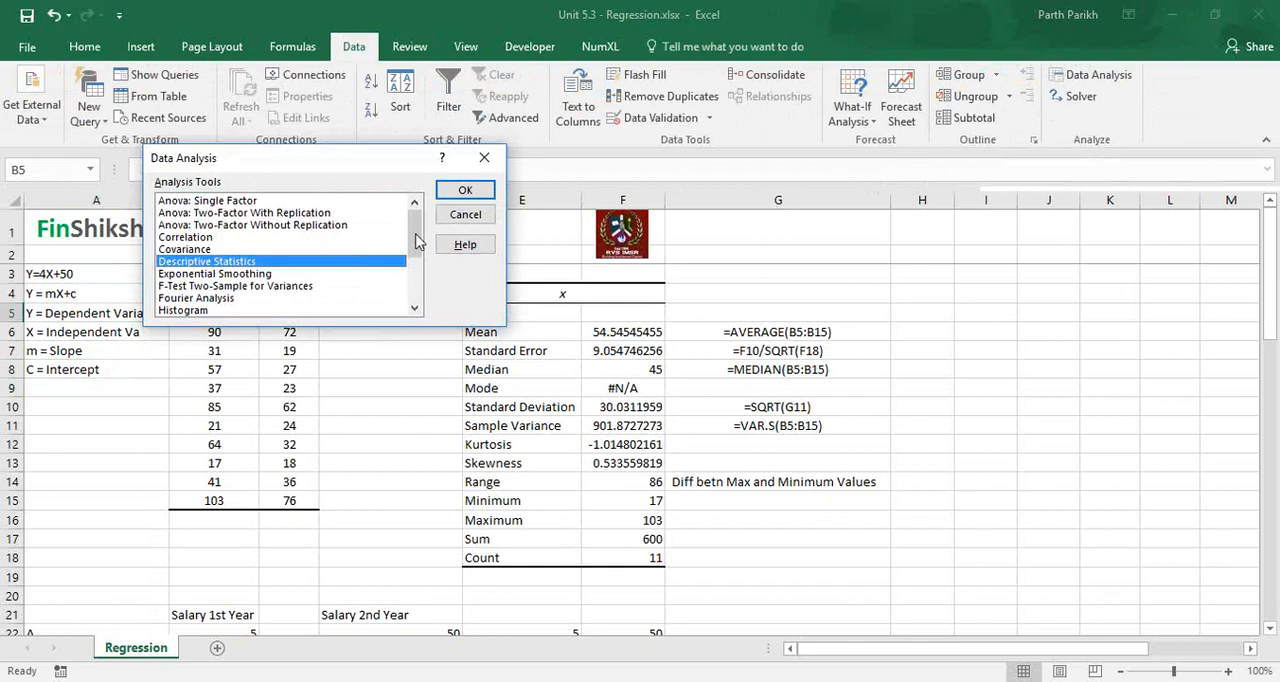
{"action": "left_click_drag", "start_coordinate": [416, 252], "coordinate": [416, 295]}
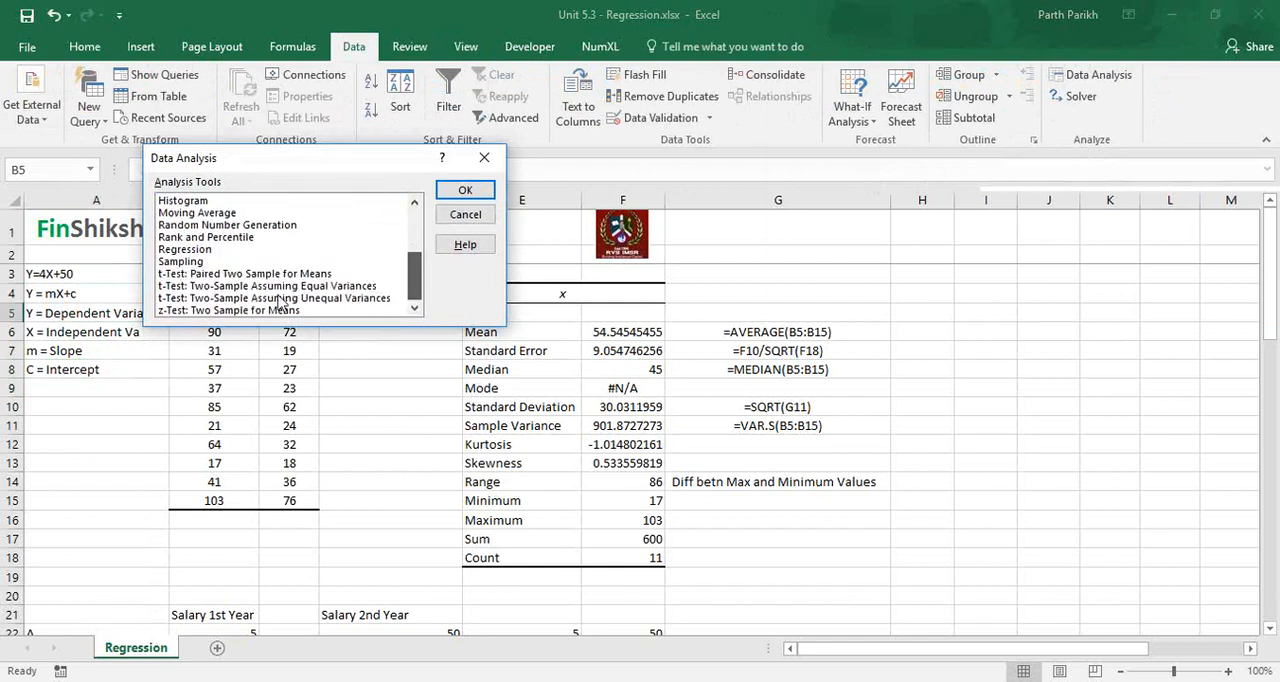
{"action": "left_click", "coordinate": [188, 250]}
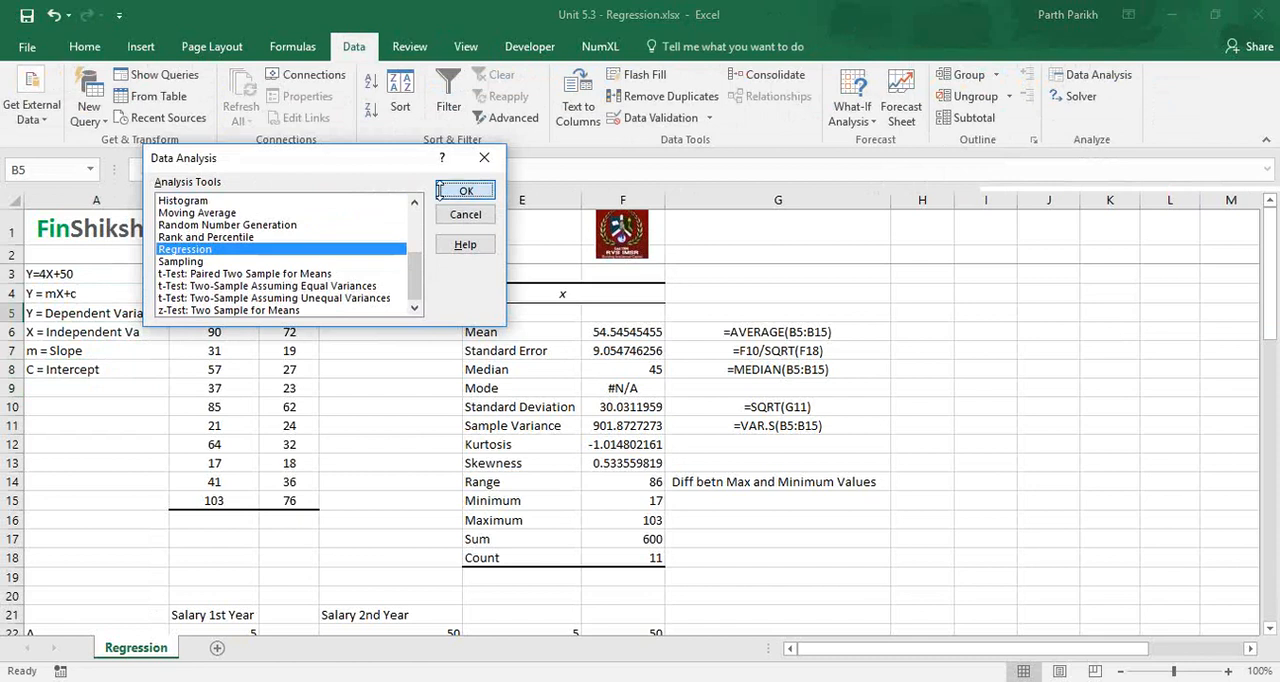
{"action": "left_click", "coordinate": [439, 189]}
Set the regression's Y range to $C$4:$C$15 and X range to $B$4:$B$15, treating the first row as labels.
{"action": "left_click_drag", "start_coordinate": [405, 88], "coordinate": [692, 194]}
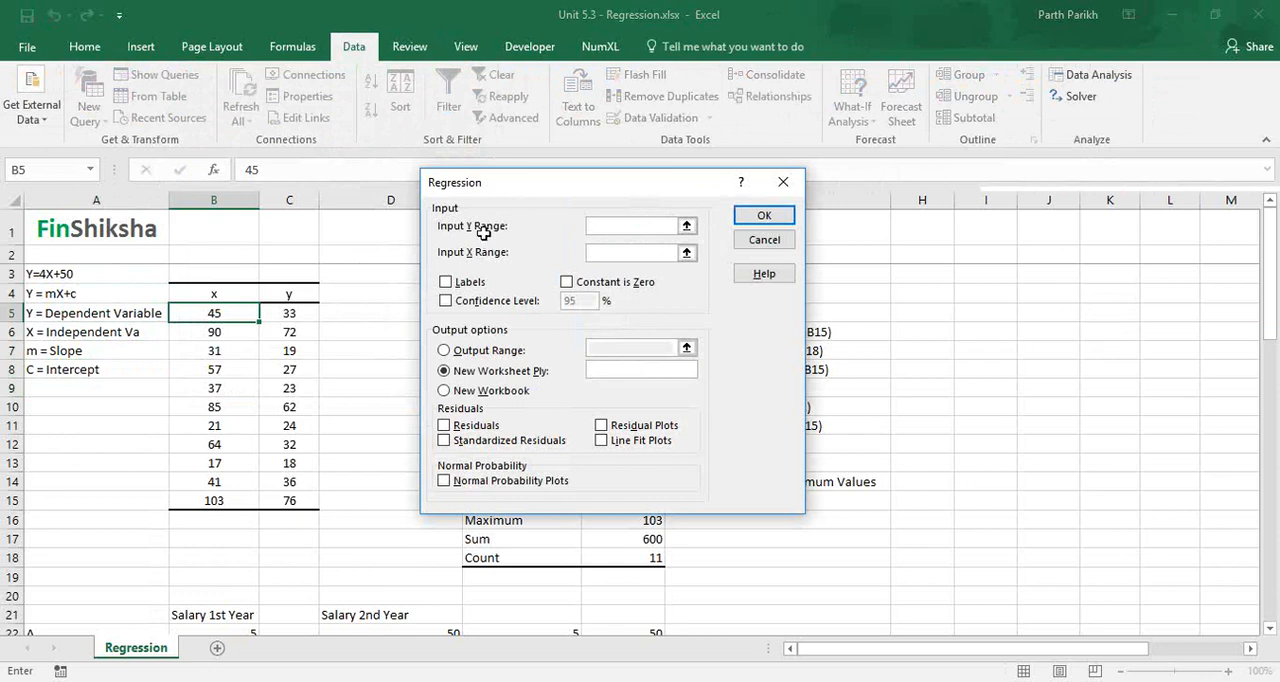
{"action": "left_click_drag", "start_coordinate": [281, 300], "coordinate": [287, 501]}
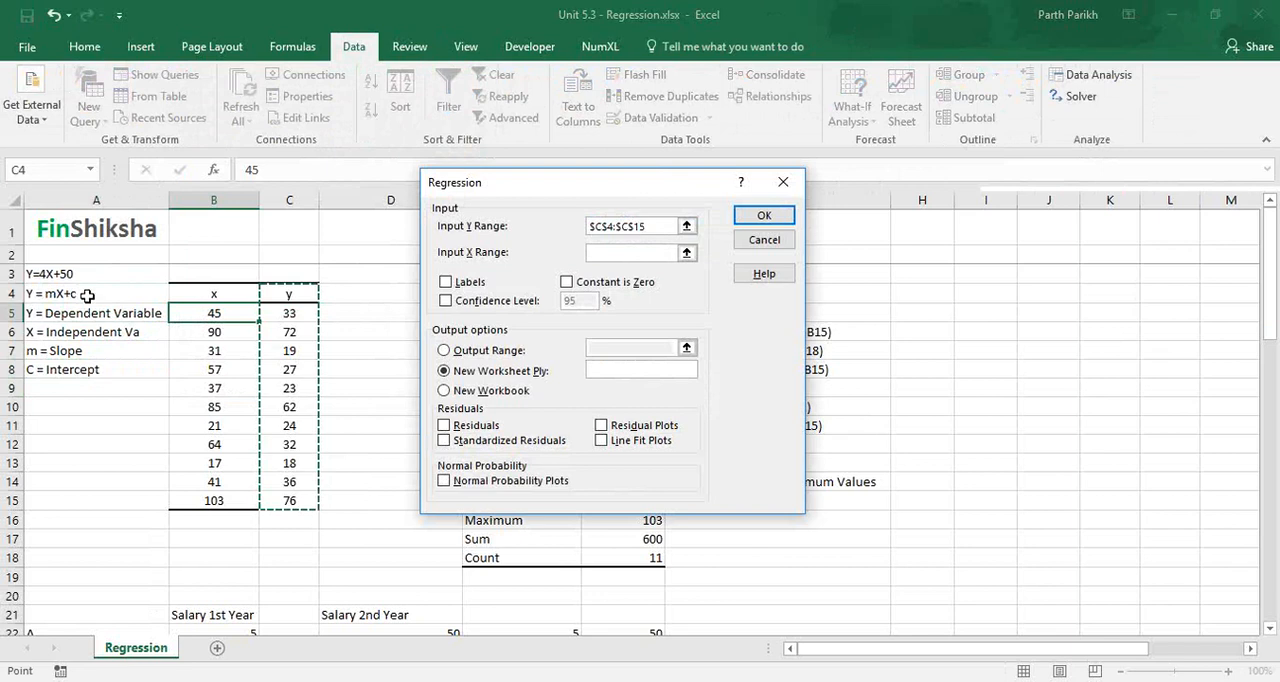
{"action": "left_click", "coordinate": [626, 252]}
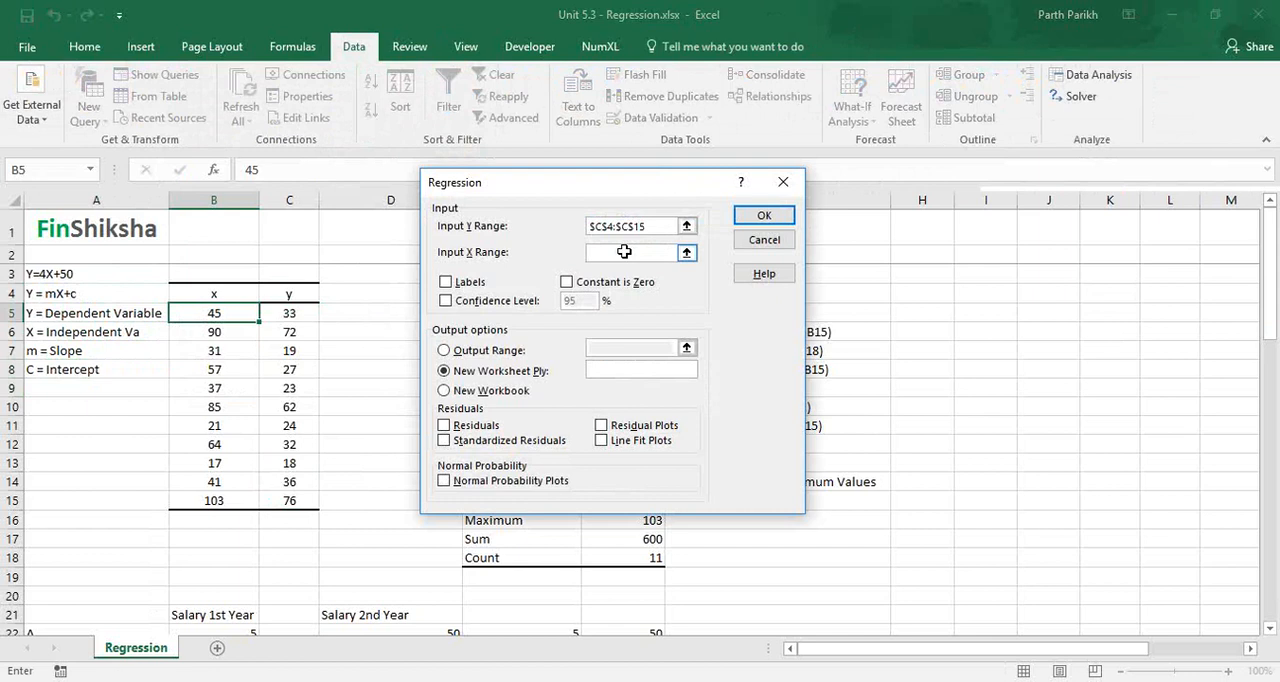
{"action": "left_click_drag", "start_coordinate": [234, 291], "coordinate": [205, 500]}
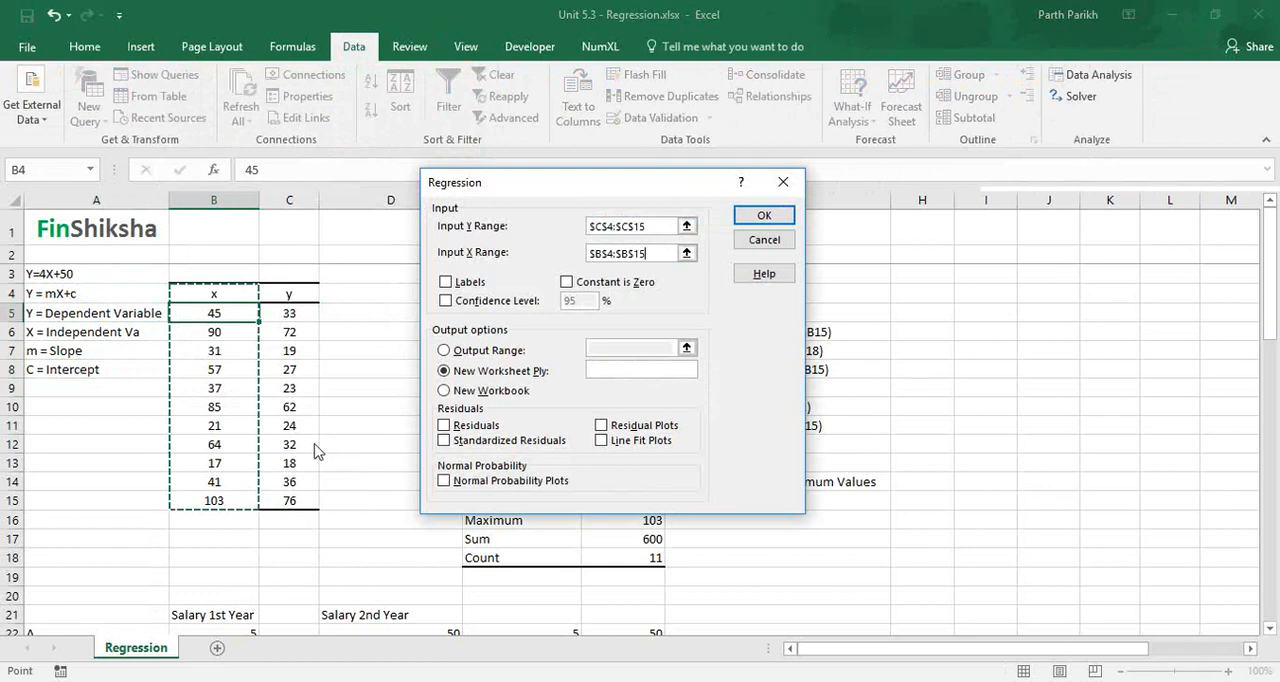
{"action": "left_click", "coordinate": [446, 283]}
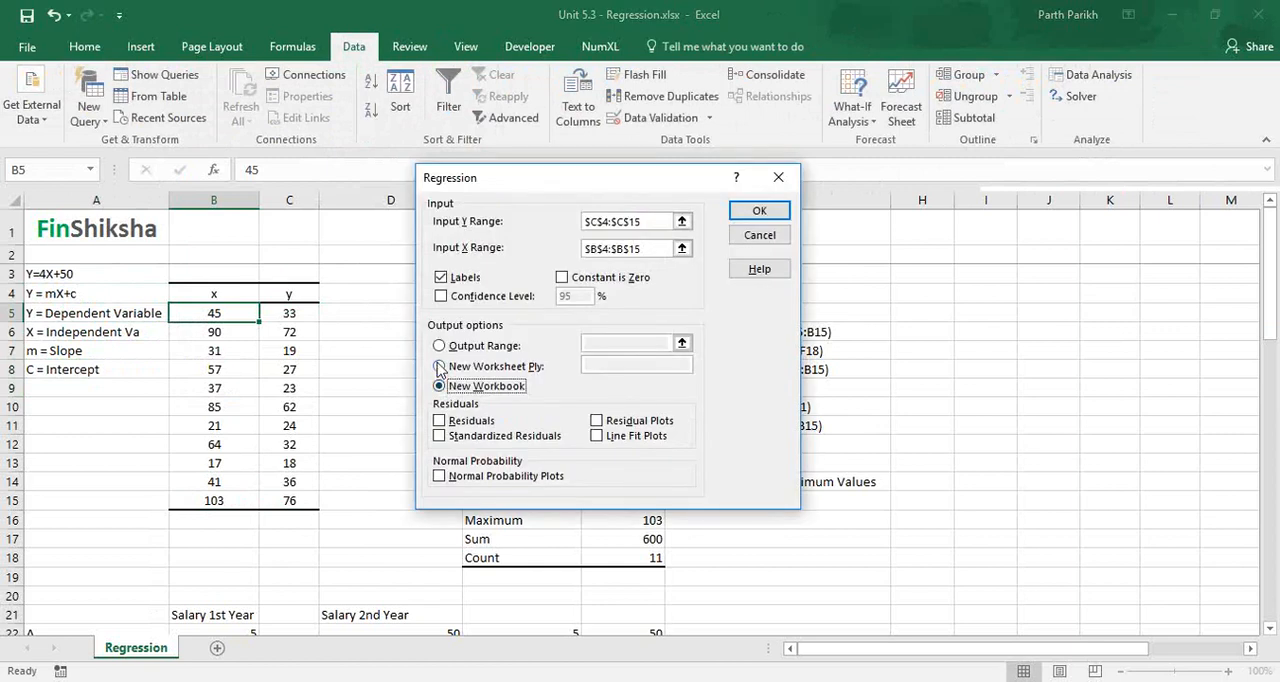
Run the regression to a new worksheet with residuals, standardized residuals, residual plots, line fit plots and normal probability plots.
{"action": "left_click", "coordinate": [440, 367]}
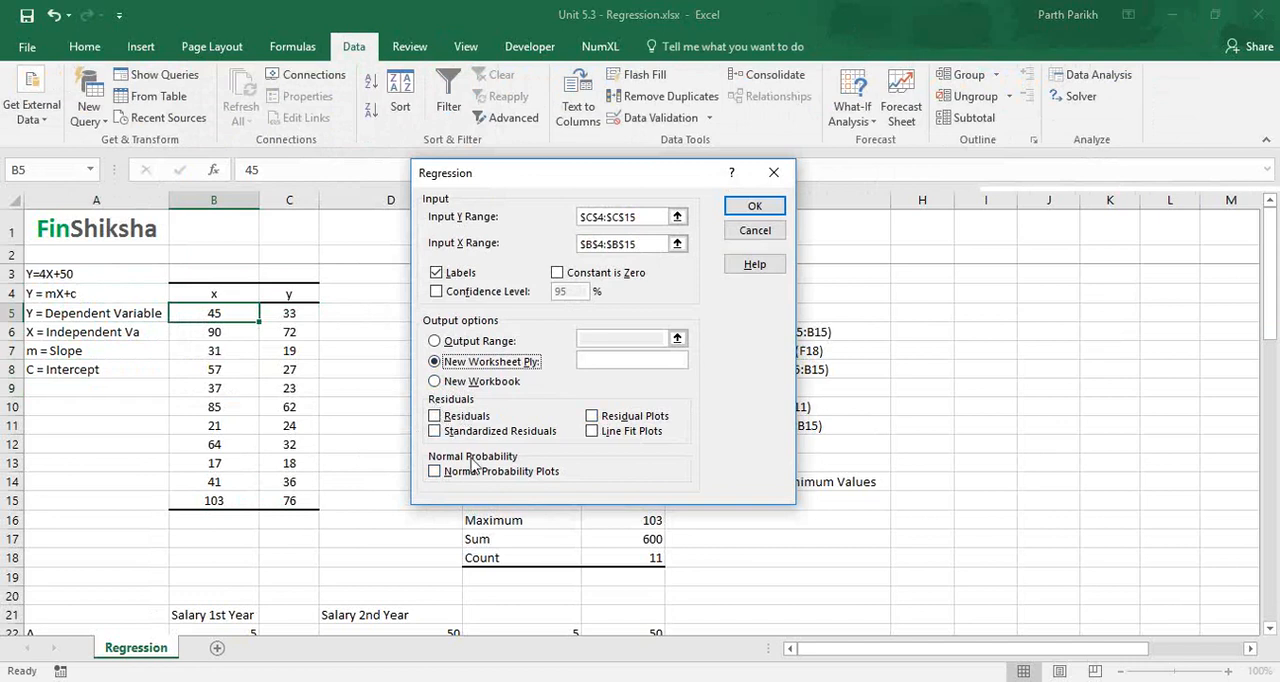
{"action": "left_click", "coordinate": [434, 416]}
{"action": "left_click", "coordinate": [435, 431]}
{"action": "left_click", "coordinate": [594, 421]}
{"action": "left_click", "coordinate": [593, 431]}
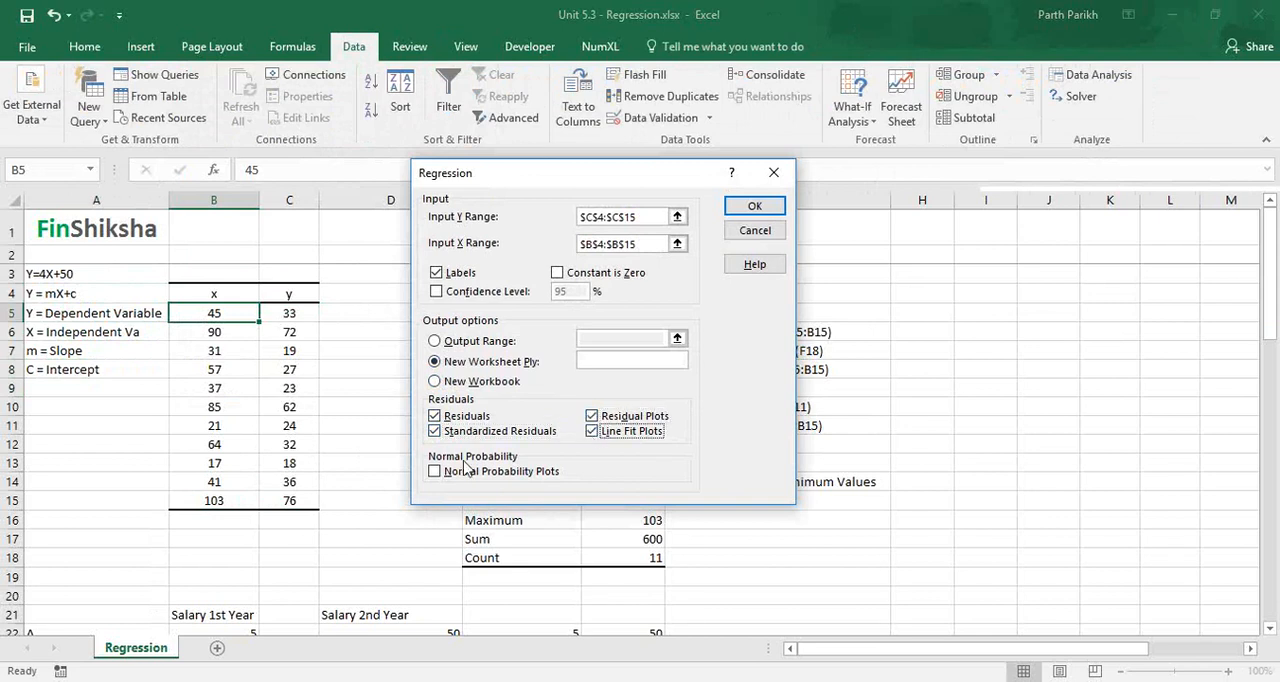
{"action": "left_click", "coordinate": [435, 472]}
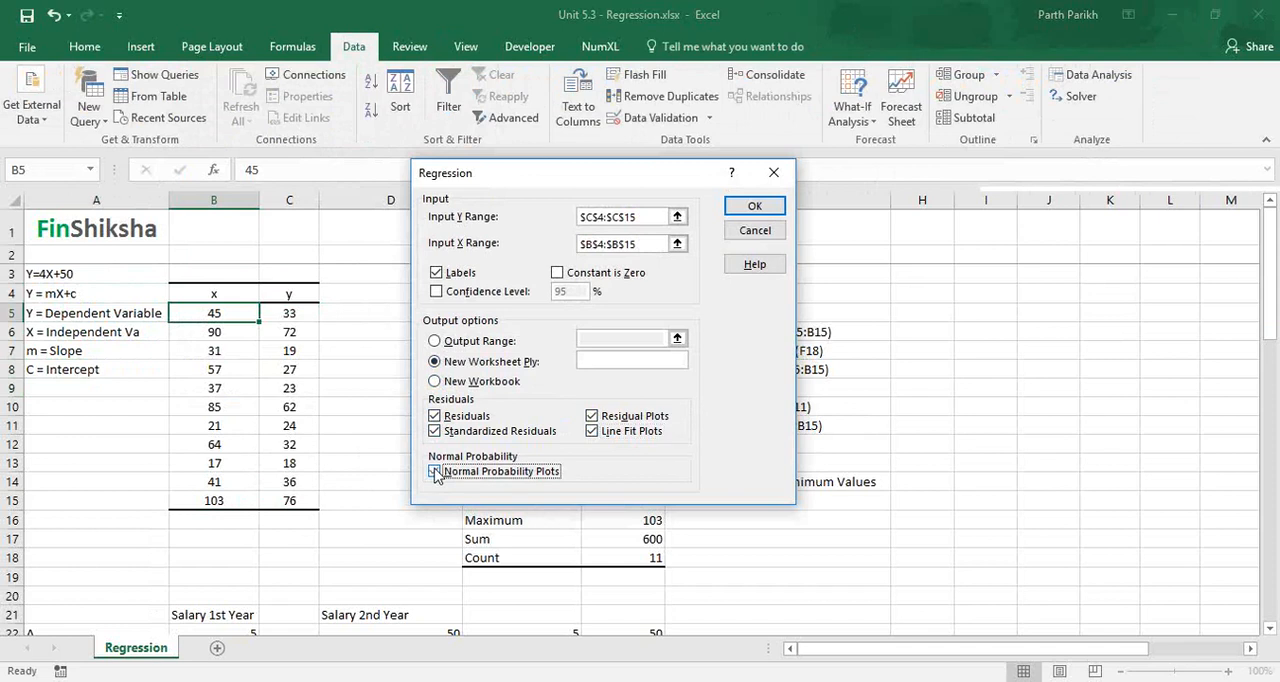
{"action": "left_click", "coordinate": [740, 208]}
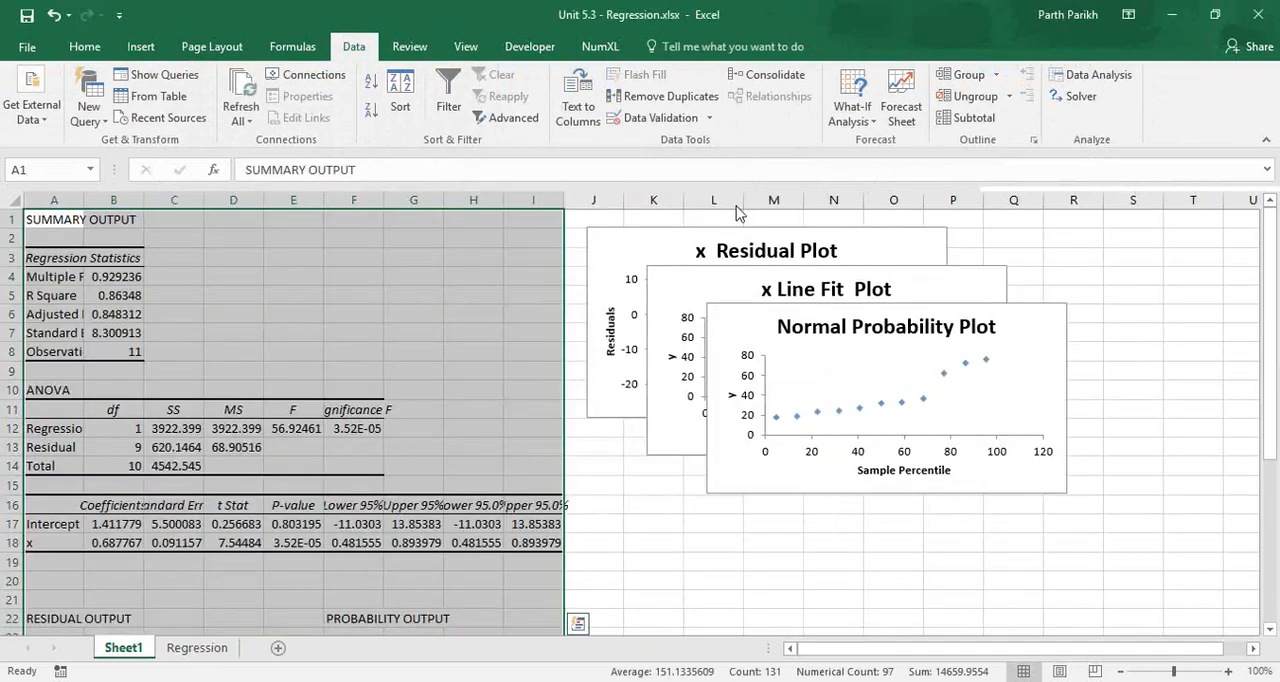
Rename the new results sheet Sheet1 as "Regression Output".
{"action": "double_click", "coordinate": [124, 648]}
{"action": "type", "text": "Regre"}
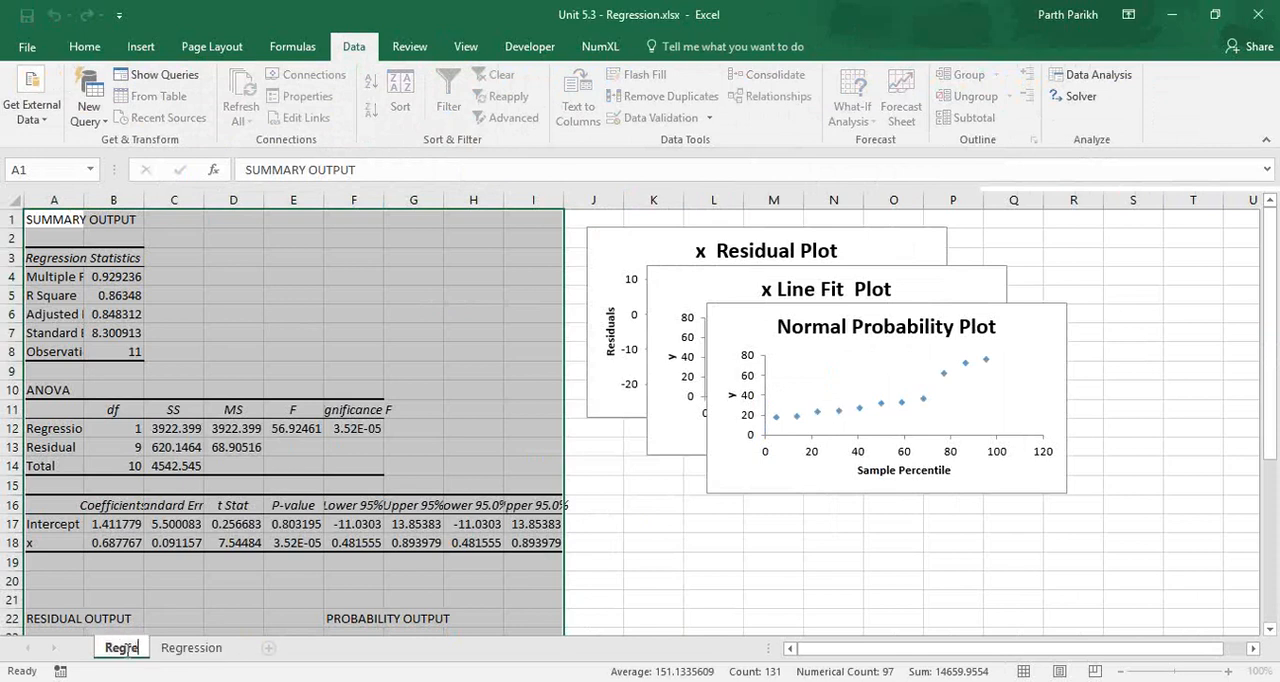
{"action": "type", "text": "ssion Out"}
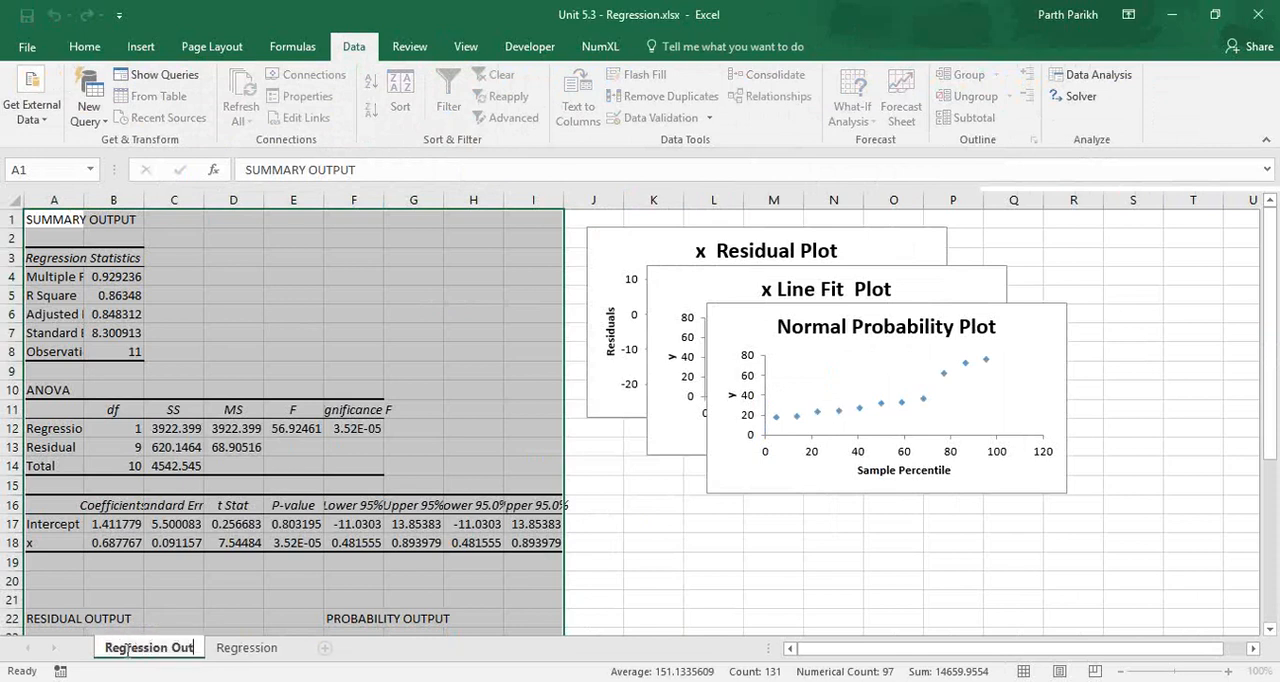
{"action": "type", "text": "put"}
{"action": "key", "text": "Return"}
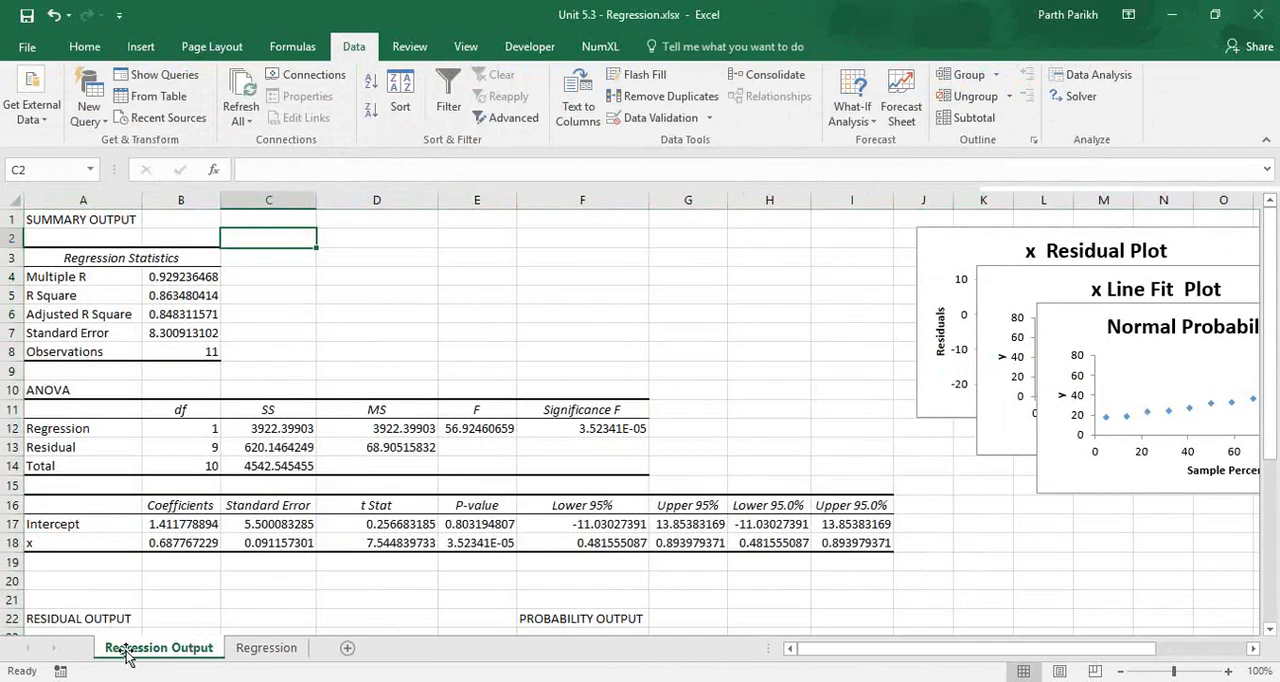
Examine the regression results down through the residual and probability output tables, ending back at cell C1.
{"action": "key", "text": "Down"}
{"action": "key", "text": "Down"}
{"action": "key", "text": "Down"}
{"action": "key", "text": "Down"}
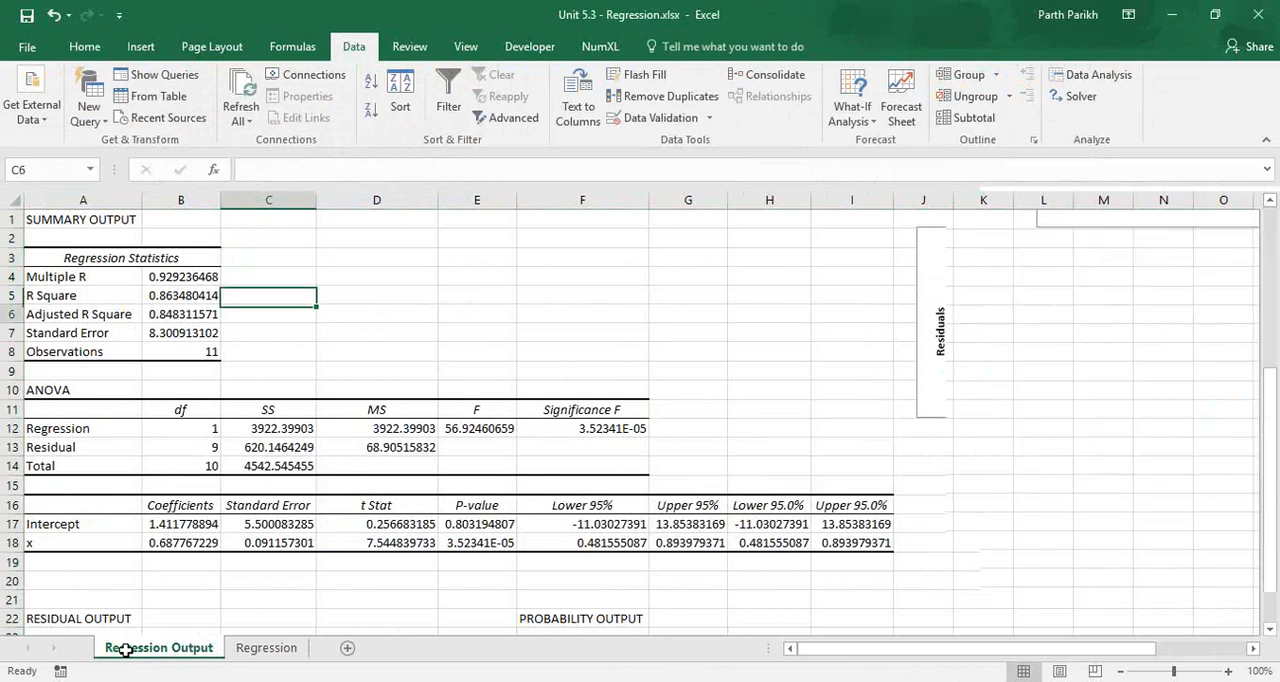
{"action": "key", "text": "Down"}
{"action": "key", "text": "Down"}
{"action": "key", "text": "Down"}
{"action": "key", "text": "Down"}
{"action": "key", "text": "Down"}
{"action": "key", "text": "Down"}
{"action": "key", "text": "Down"}
{"action": "key", "text": "Down"}
{"action": "key", "text": "Down"}
{"action": "key", "text": "Down"}
{"action": "key", "text": "Down"}
{"action": "key", "text": "Down"}
{"action": "key", "text": "Down"}
{"action": "key", "text": "Down"}
{"action": "key", "text": "Down"}
{"action": "key", "text": "Down"}
{"action": "key", "text": "Down"}
{"action": "key", "text": "Down"}
{"action": "key", "text": "Down"}
{"action": "key", "text": "Down"}
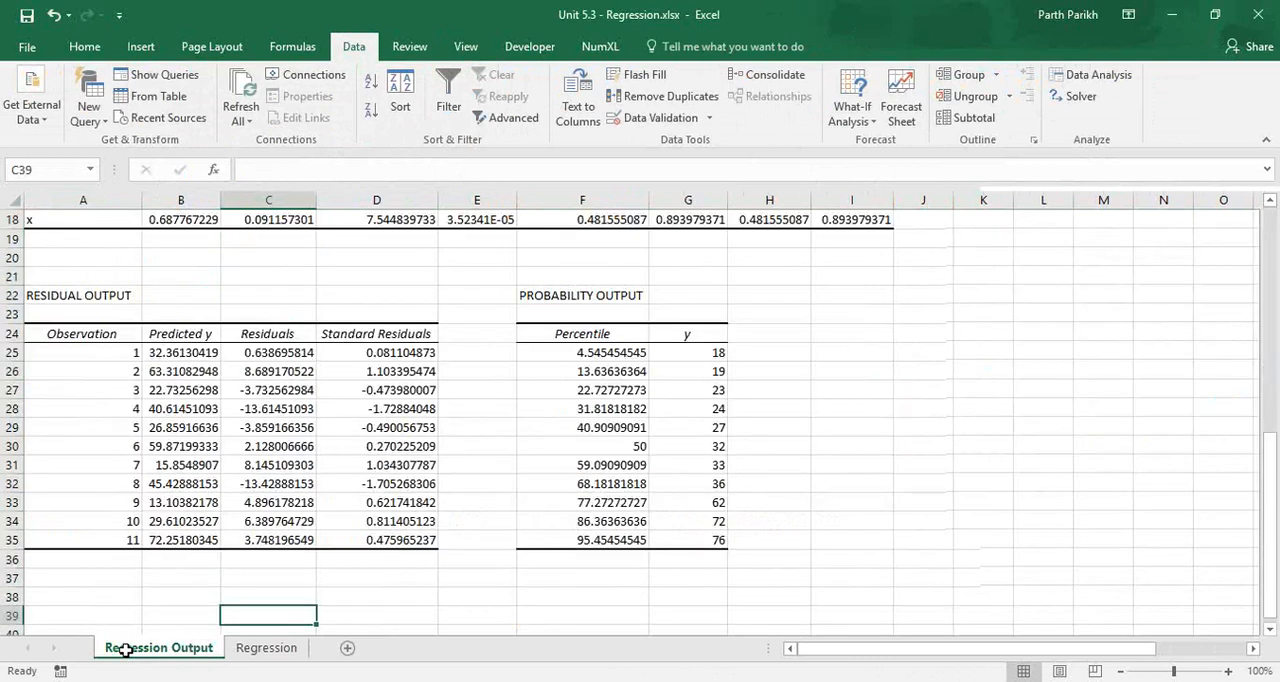
{"action": "key", "text": "Up"}
{"action": "key", "text": "Up"}
{"action": "key", "text": "Up"}
{"action": "key", "text": "Up"}
{"action": "key", "text": "Up"}
{"action": "key", "text": "Up"}
{"action": "key", "text": "Up"}
{"action": "key", "text": "Up"}
{"action": "key", "text": "Up"}
{"action": "key", "text": "Up"}
{"action": "key", "text": "Up"}
{"action": "key", "text": "Up"}
{"action": "key", "text": "Up"}
{"action": "key", "text": "Up"}
{"action": "key", "text": "Up"}
{"action": "key", "text": "Up"}
{"action": "key", "text": "Up"}
{"action": "key", "text": "Up"}
{"action": "key", "text": "Up"}
{"action": "key", "text": "Up"}
{"action": "key", "text": "Up"}
{"action": "key", "text": "Up"}
{"action": "key", "text": "Up"}
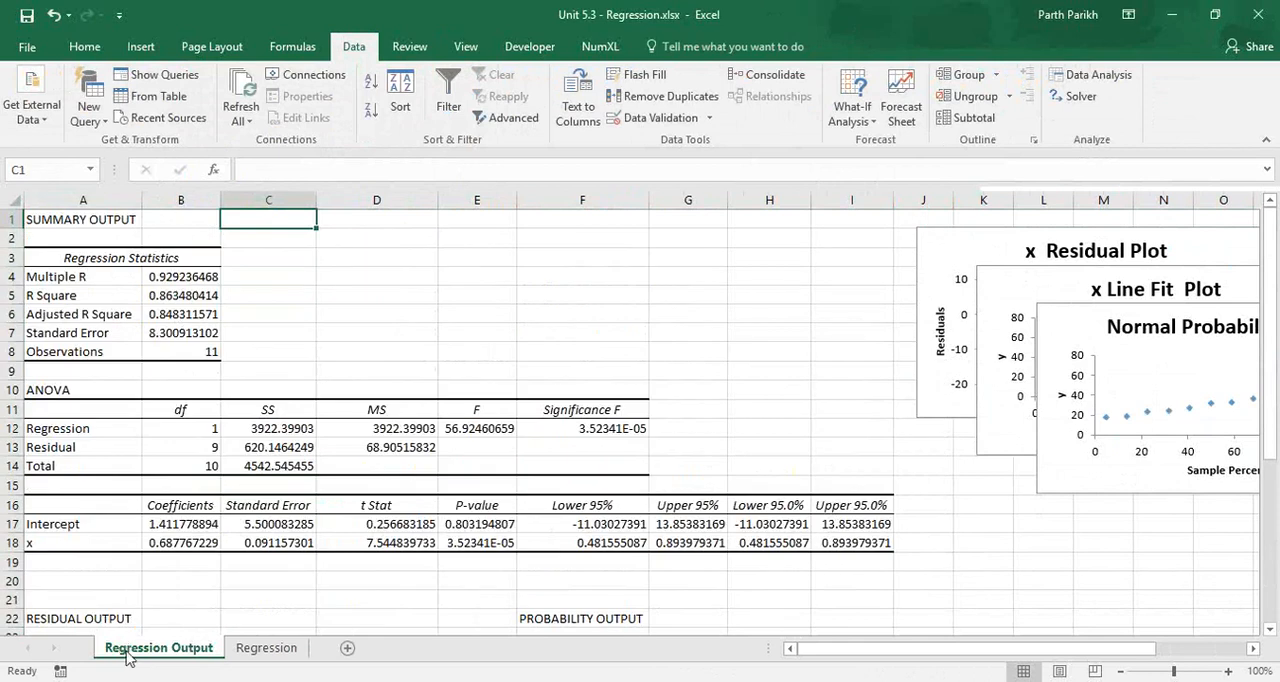
Reopen the Regression analysis setup from the Regression sheet and review its Y and X input ranges.
{"action": "key", "text": "ctrl+Page_Down"}
{"action": "left_click", "coordinate": [1090, 75]}
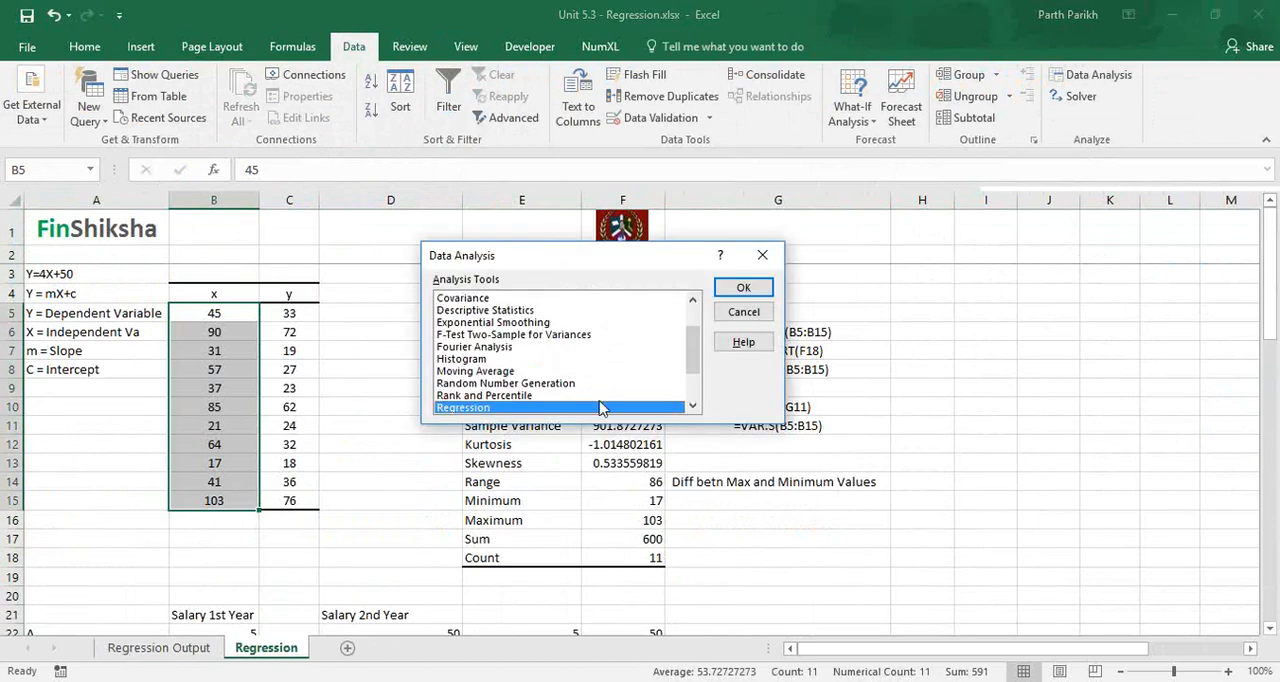
{"action": "left_click", "coordinate": [740, 288]}
{"action": "left_click", "coordinate": [657, 218]}
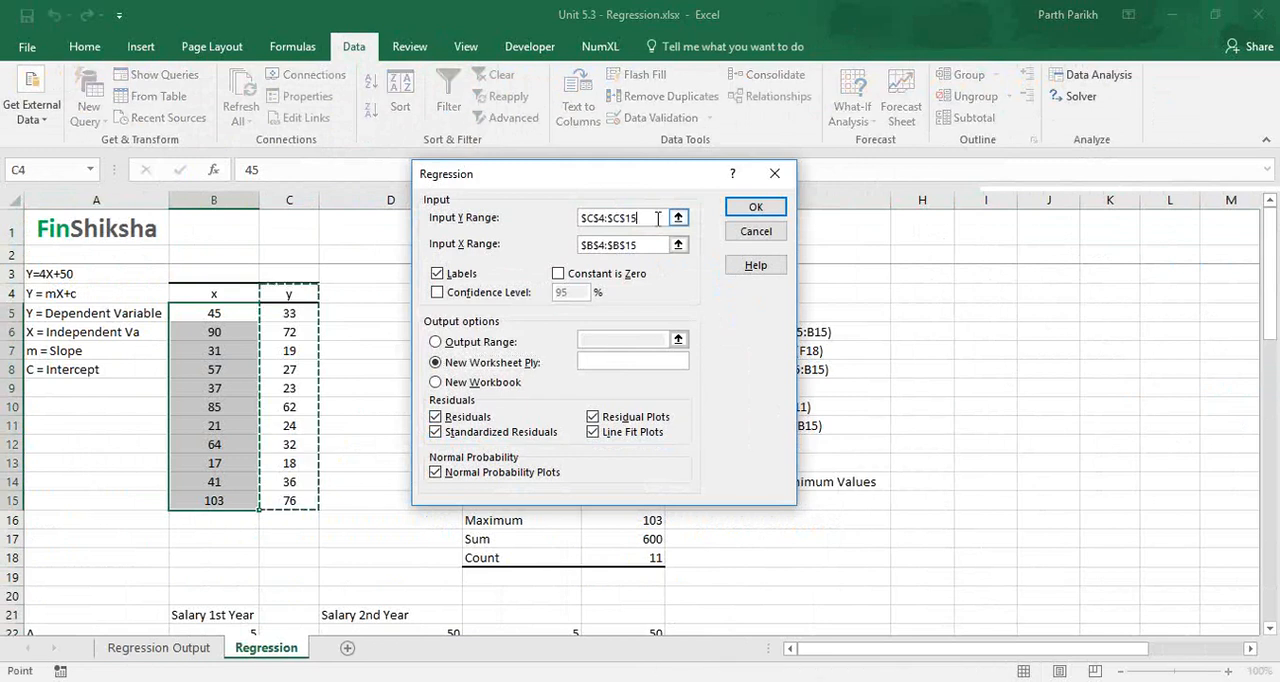
{"action": "left_click", "coordinate": [651, 243]}
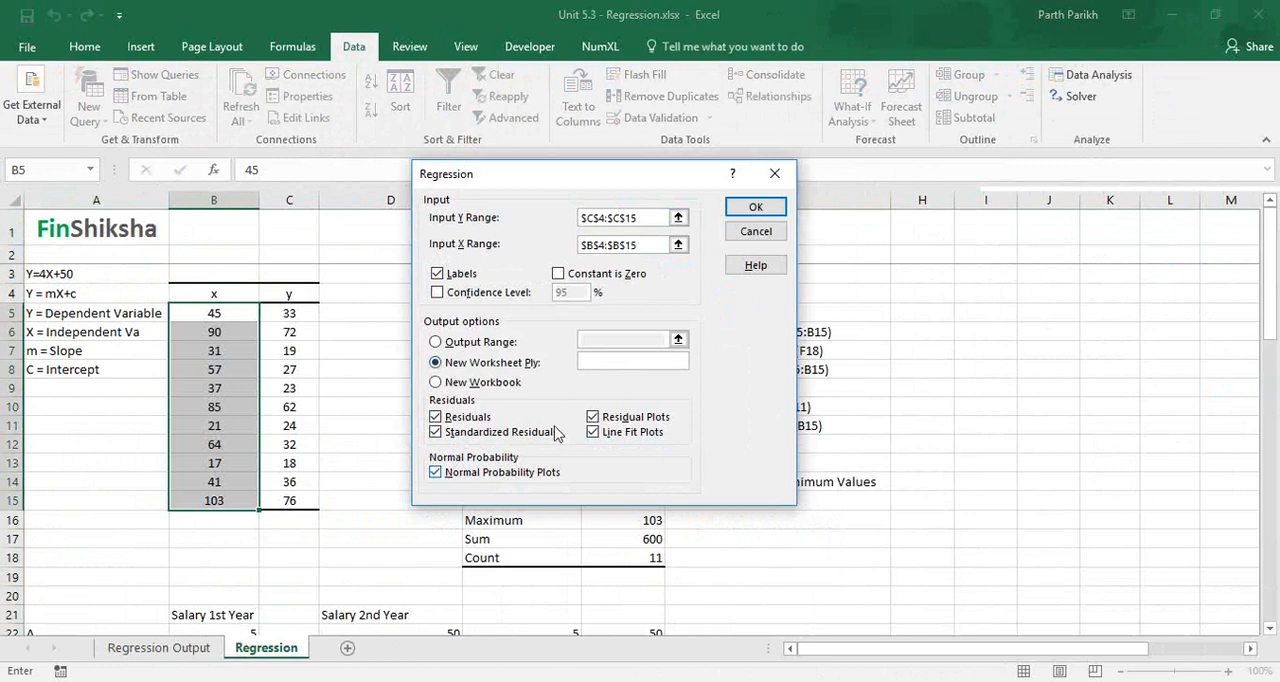
Try $A$21 as the regression's output range, return to the new worksheet option, and cancel without running the analysis.
{"action": "left_click", "coordinate": [437, 343]}
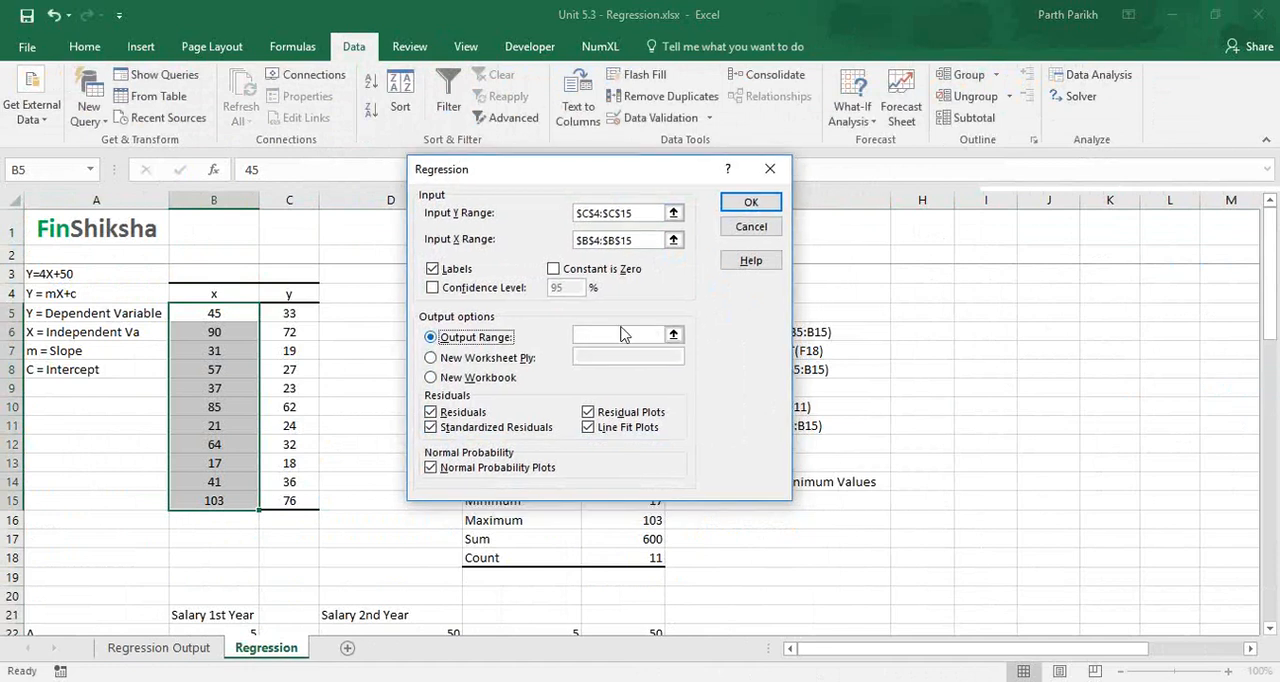
{"action": "left_click", "coordinate": [96, 615]}
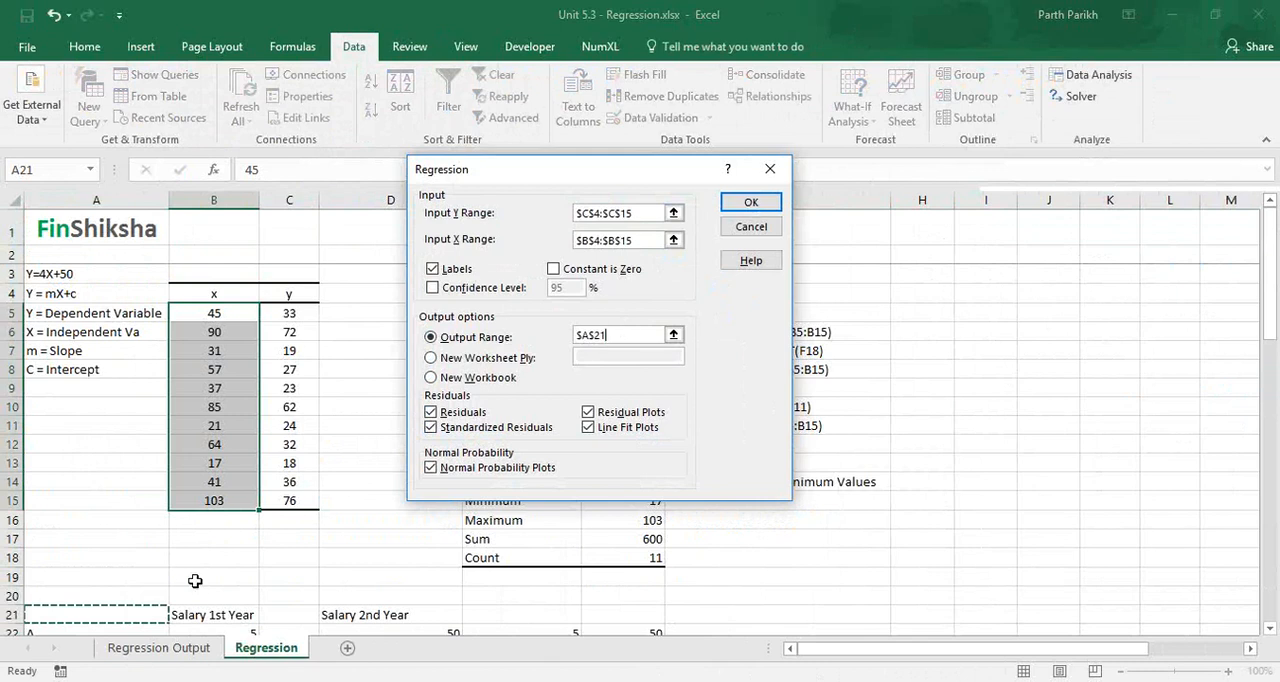
{"action": "left_click", "coordinate": [431, 358]}
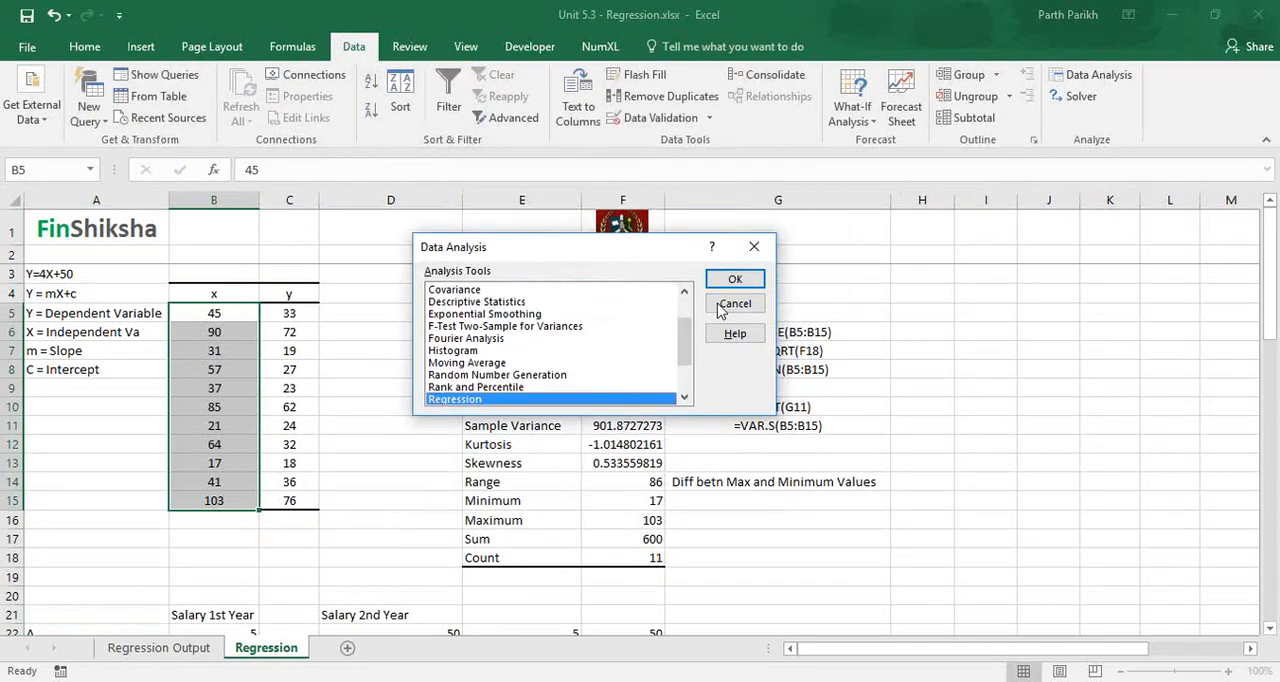
{"action": "left_click", "coordinate": [734, 304]}
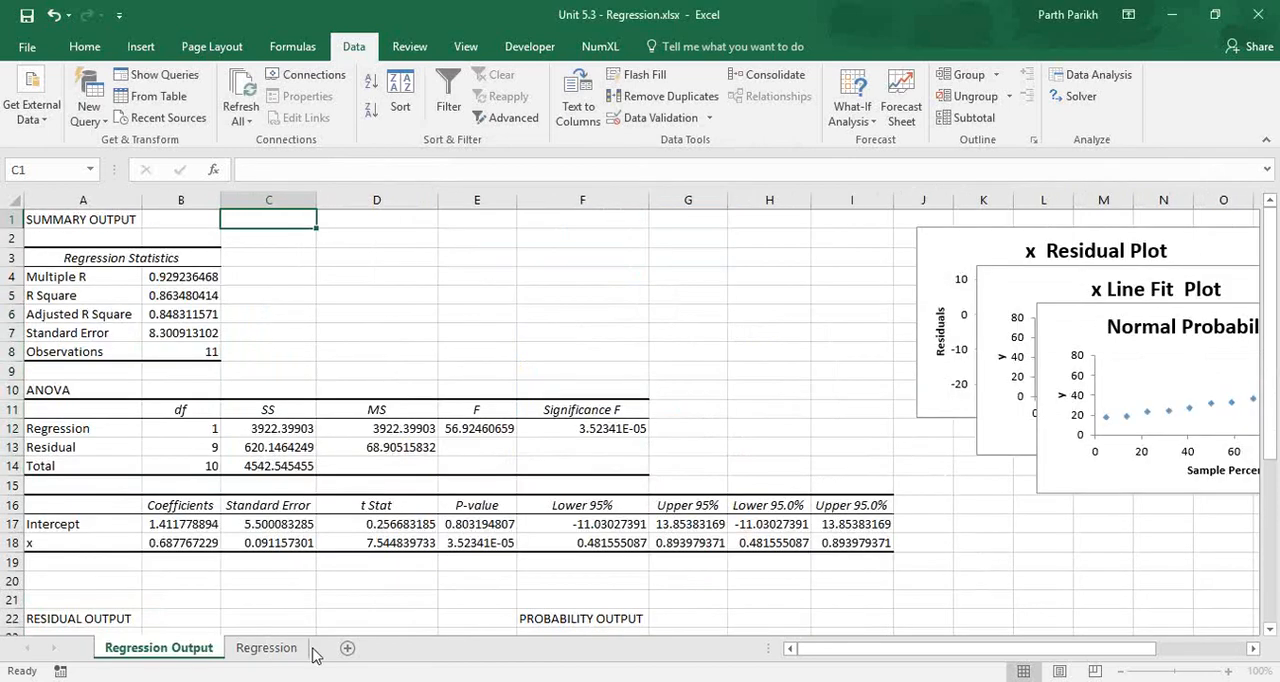
Examine the Regression Statistics, ANOVA and coefficients tables on the Regression Output sheet.
{"action": "left_click_drag", "start_coordinate": [94, 273], "coordinate": [94, 262]}
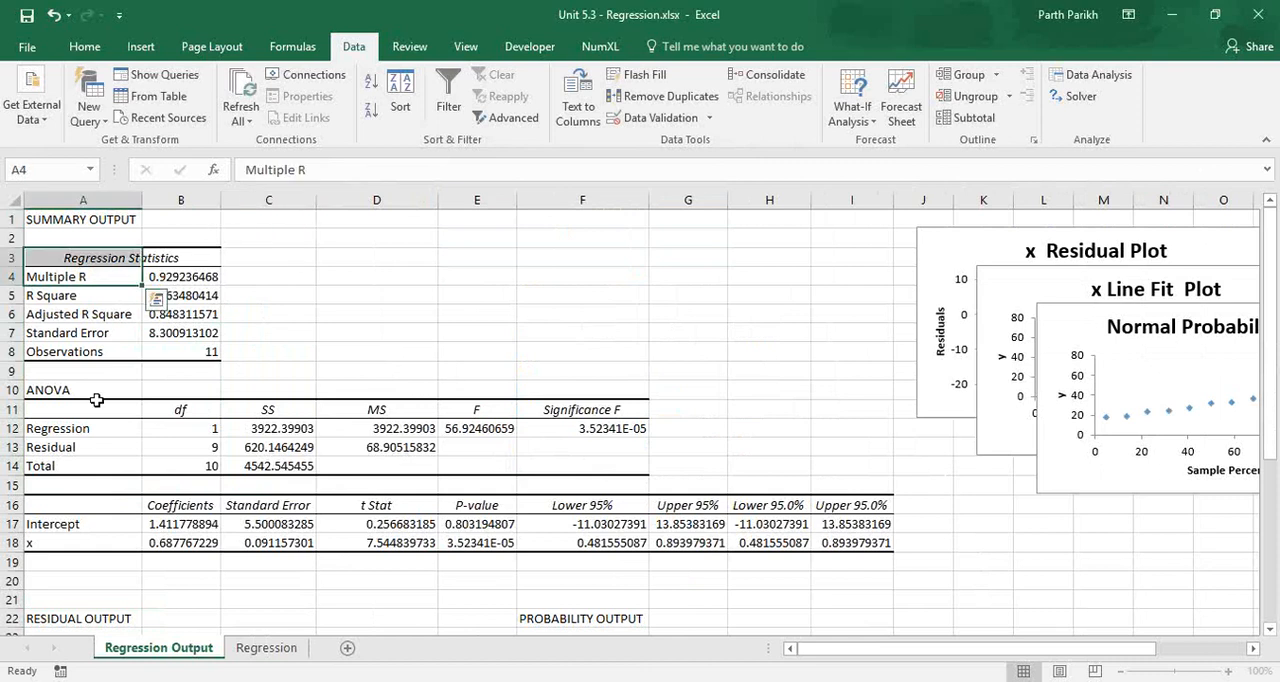
{"action": "left_click", "coordinate": [96, 400]}
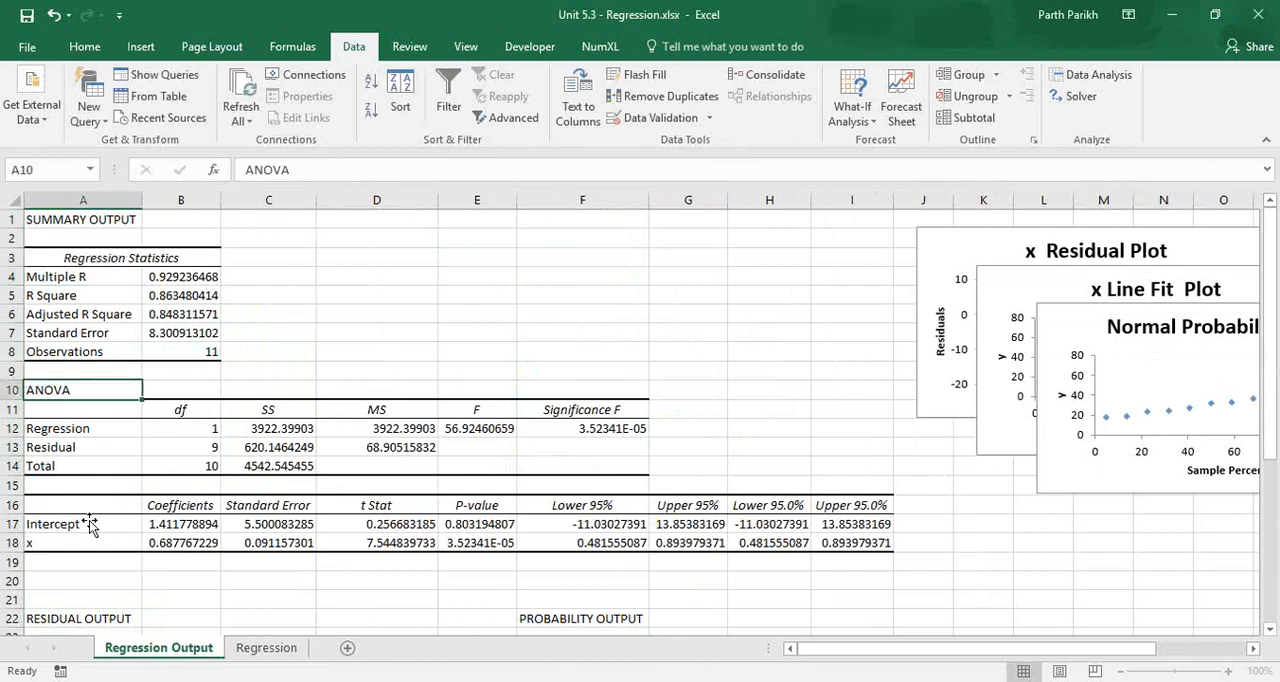
{"action": "left_click", "coordinate": [89, 520]}
{"action": "left_click_drag", "start_coordinate": [70, 505], "coordinate": [850, 542]}
{"action": "scroll", "coordinate": [179, 618], "scroll_direction": "down", "scroll_amount": 1}
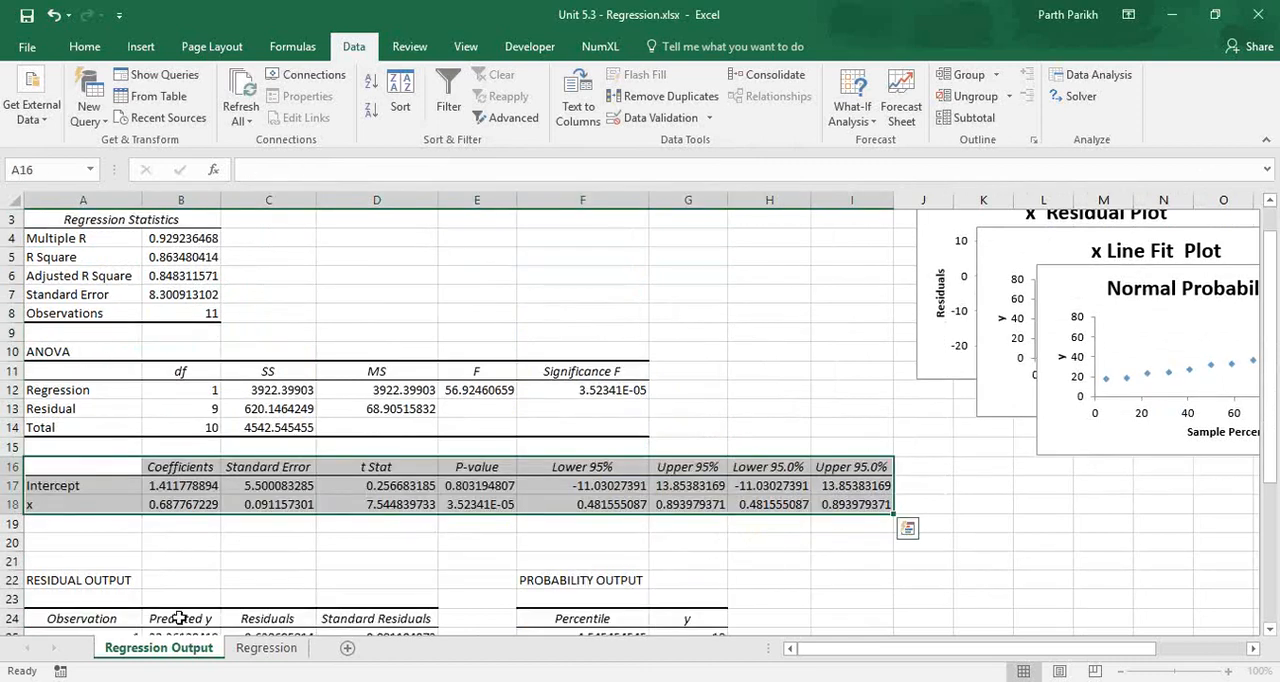
Look through the Regression sheet from the descriptive statistics down past the salary, yearly sales and forecast tables.
{"action": "key", "text": "ctrl+Page_Down"}
{"action": "left_click", "coordinate": [391, 388]}
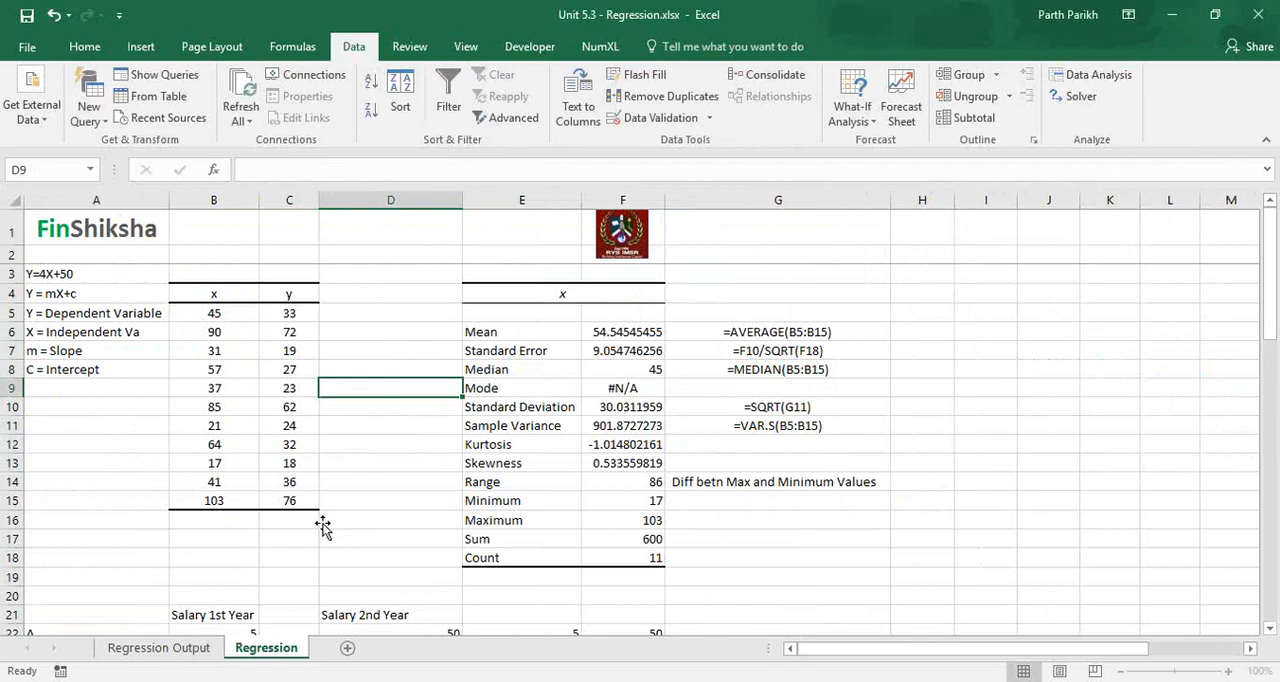
{"action": "key", "text": "Right"}
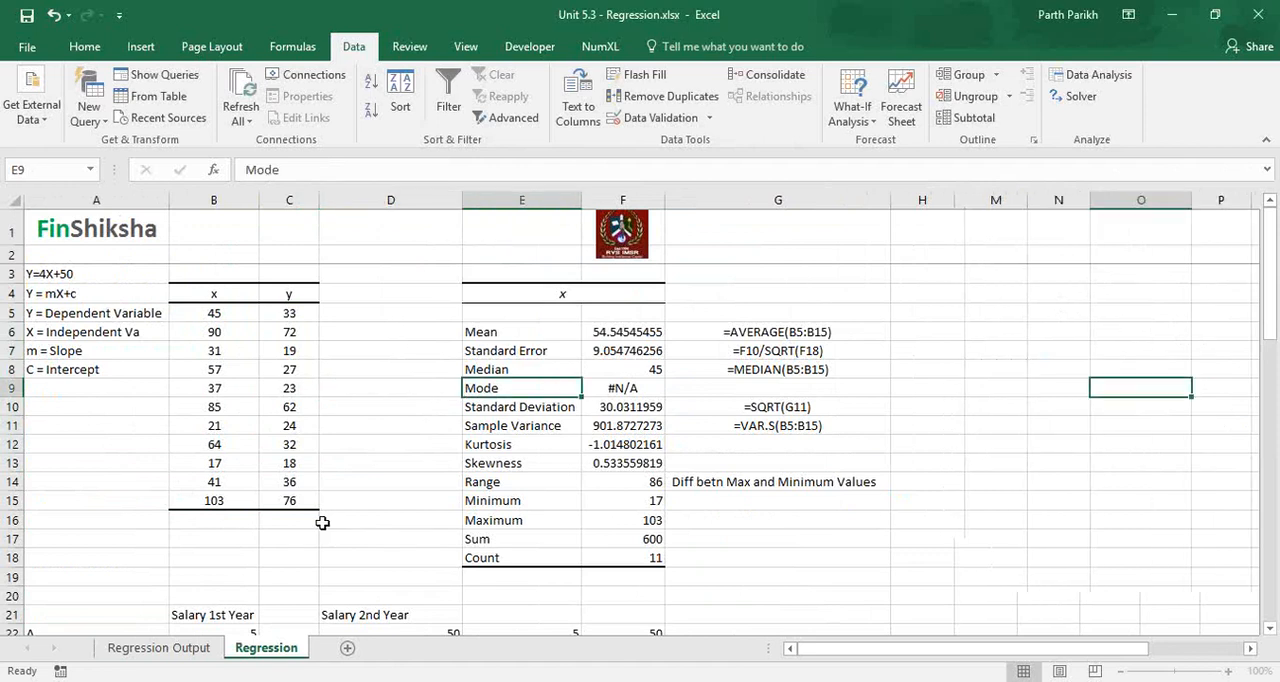
{"action": "key", "text": "Right"}
{"action": "key", "text": "Right"}
{"action": "key", "text": "Right"}
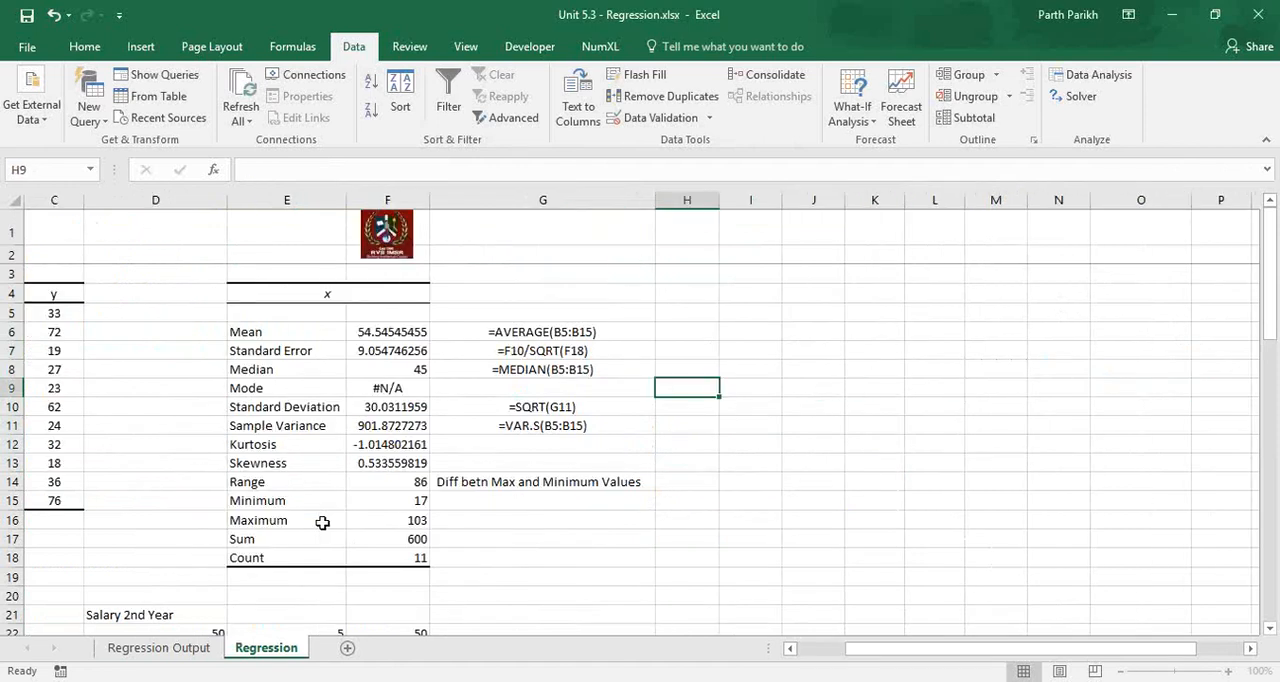
{"action": "key", "text": "Down"}
{"action": "key", "text": "Down"}
{"action": "key", "text": "Down"}
{"action": "key", "text": "Down"}
{"action": "key", "text": "Down"}
{"action": "key", "text": "Down"}
{"action": "key", "text": "Down"}
{"action": "key", "text": "Down"}
{"action": "key", "text": "Down"}
{"action": "key", "text": "Down"}
{"action": "key", "text": "Down"}
{"action": "key", "text": "Down"}
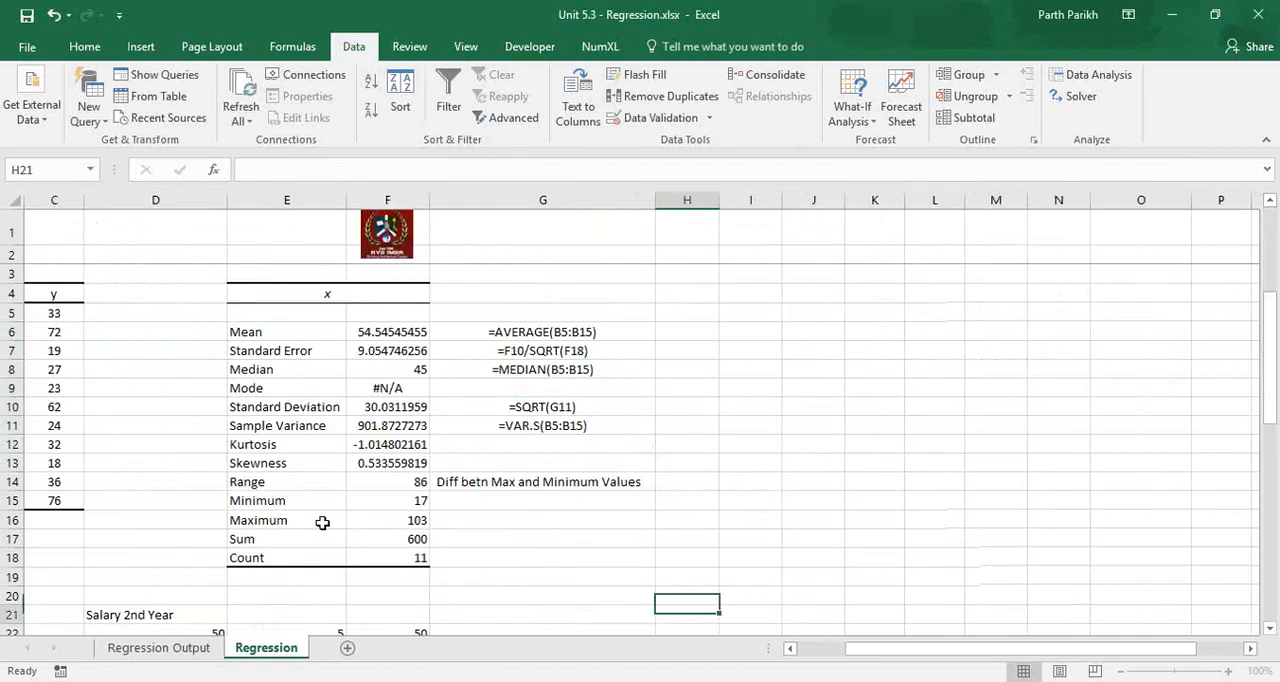
{"action": "key", "text": "Down"}
{"action": "key", "text": "Down"}
{"action": "key", "text": "Down"}
{"action": "key", "text": "Down"}
{"action": "key", "text": "Down"}
{"action": "key", "text": "Down"}
{"action": "key", "text": "Down"}
{"action": "key", "text": "Down"}
{"action": "key", "text": "Down"}
{"action": "key", "text": "Down"}
{"action": "key", "text": "Down"}
{"action": "key", "text": "Down"}
{"action": "key", "text": "Left"}
{"action": "key", "text": "Left"}
{"action": "key", "text": "Left"}
{"action": "key", "text": "Left"}
{"action": "key", "text": "Left"}
{"action": "key", "text": "Left"}
{"action": "key", "text": "Left"}
{"action": "key", "text": "Down"}
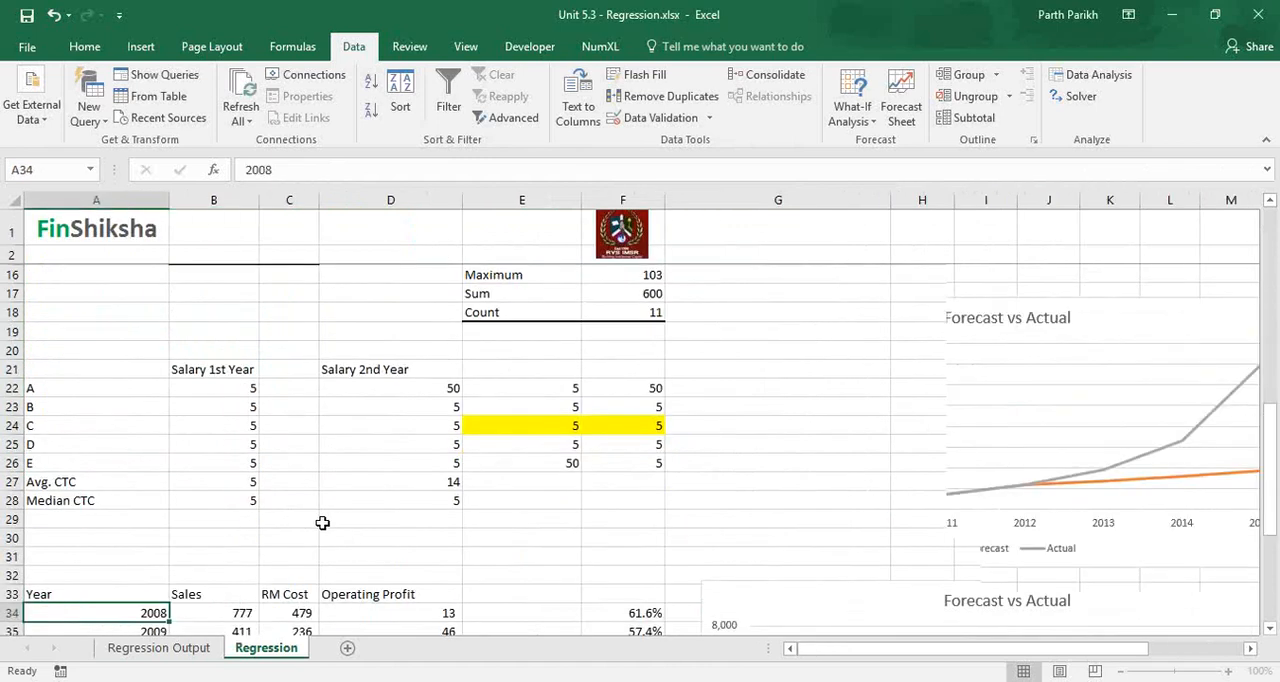
{"action": "key", "text": "Down"}
{"action": "key", "text": "Down"}
{"action": "key", "text": "Down"}
{"action": "key", "text": "Down"}
{"action": "key", "text": "Down"}
{"action": "key", "text": "Down"}
{"action": "key", "text": "Down"}
{"action": "key", "text": "Down"}
{"action": "key", "text": "Down"}
{"action": "key", "text": "Down"}
{"action": "key", "text": "Down"}
{"action": "key", "text": "Down"}
{"action": "key", "text": "Down"}
{"action": "key", "text": "Down"}
{"action": "key", "text": "Down"}
{"action": "key", "text": "Down"}
{"action": "key", "text": "Down"}
{"action": "key", "text": "Down"}
{"action": "key", "text": "Down"}
{"action": "key", "text": "Down"}
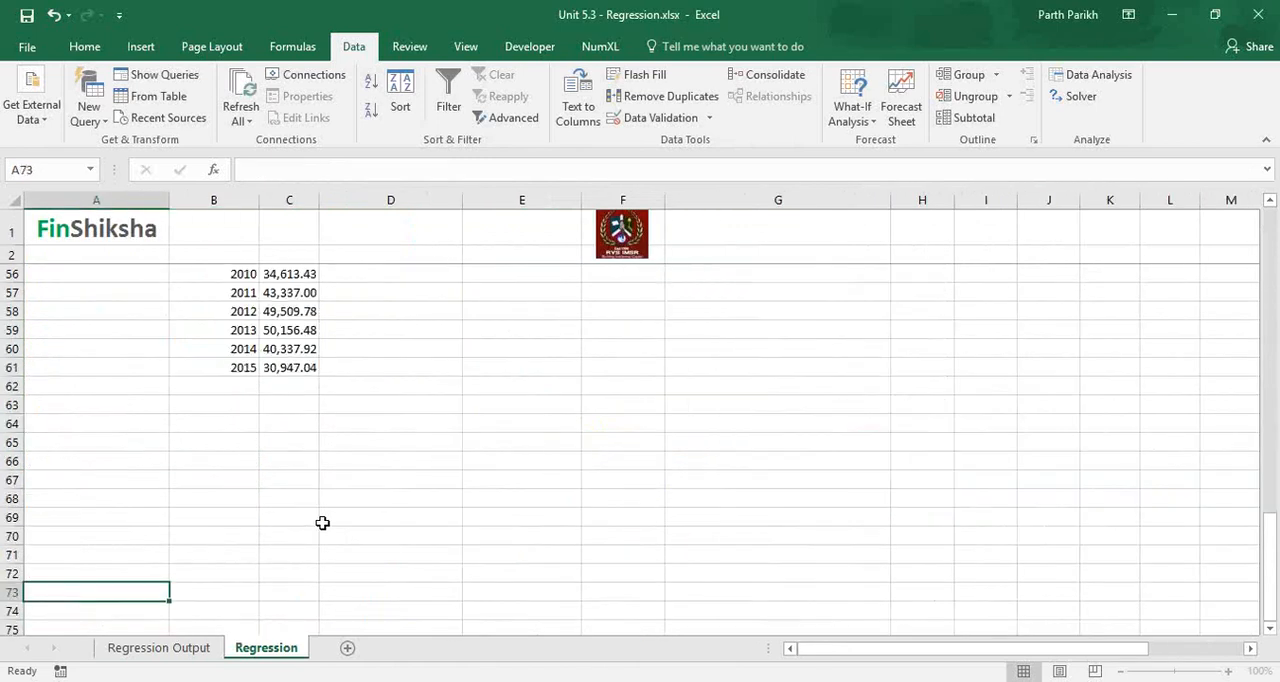
Look back up through the forecast and yearly sales tables to the salary table around row 25.
{"action": "key", "text": "Up"}
{"action": "key", "text": "Up"}
{"action": "key", "text": "Up"}
{"action": "key", "text": "Up"}
{"action": "key", "text": "Up"}
{"action": "key", "text": "Up"}
{"action": "key", "text": "Up"}
{"action": "key", "text": "Up"}
{"action": "key", "text": "Up"}
{"action": "key", "text": "Up"}
{"action": "key", "text": "Up"}
{"action": "key", "text": "Up"}
{"action": "key", "text": "Up"}
{"action": "key", "text": "Up"}
{"action": "key", "text": "Up"}
{"action": "key", "text": "Up"}
{"action": "key", "text": "Up"}
{"action": "key", "text": "Up"}
{"action": "key", "text": "Up"}
{"action": "key", "text": "Up"}
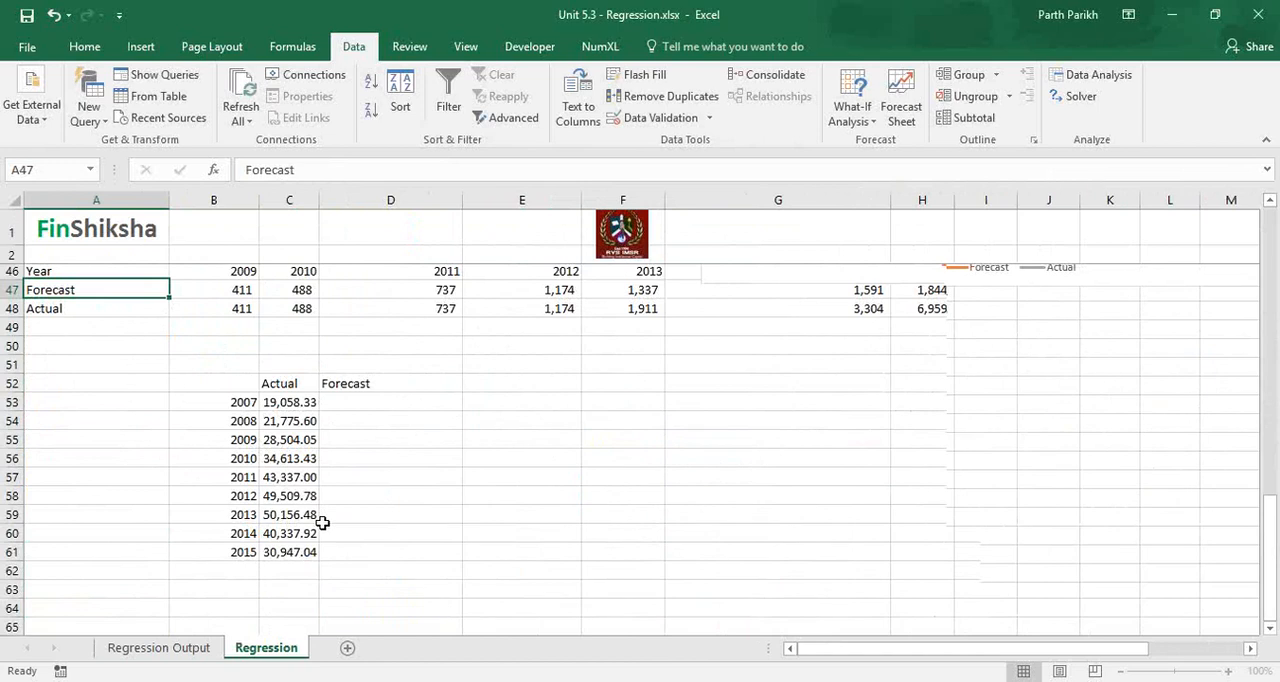
{"action": "key", "text": "Up"}
{"action": "key", "text": "Up"}
{"action": "key", "text": "Up"}
{"action": "key", "text": "Up"}
{"action": "key", "text": "Up"}
{"action": "key", "text": "Up"}
{"action": "key", "text": "Up"}
{"action": "key", "text": "Up"}
{"action": "key", "text": "Up"}
{"action": "key", "text": "Up"}
{"action": "key", "text": "Up"}
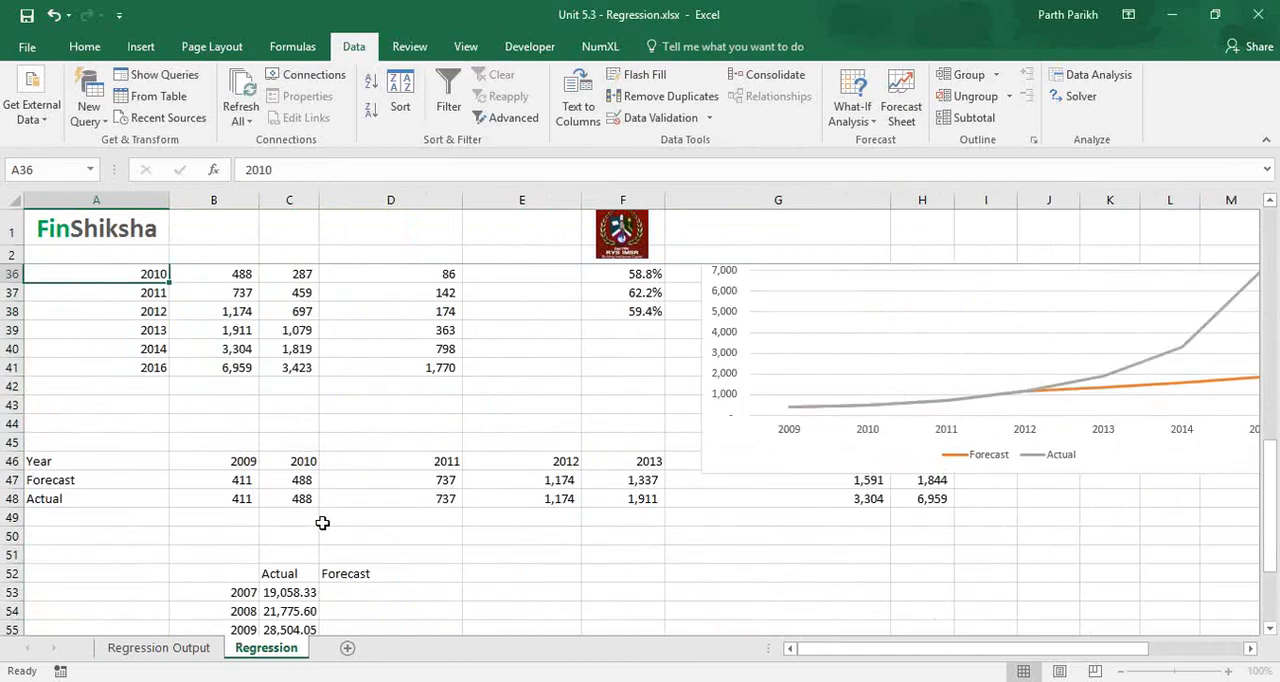
{"action": "key", "text": "Up"}
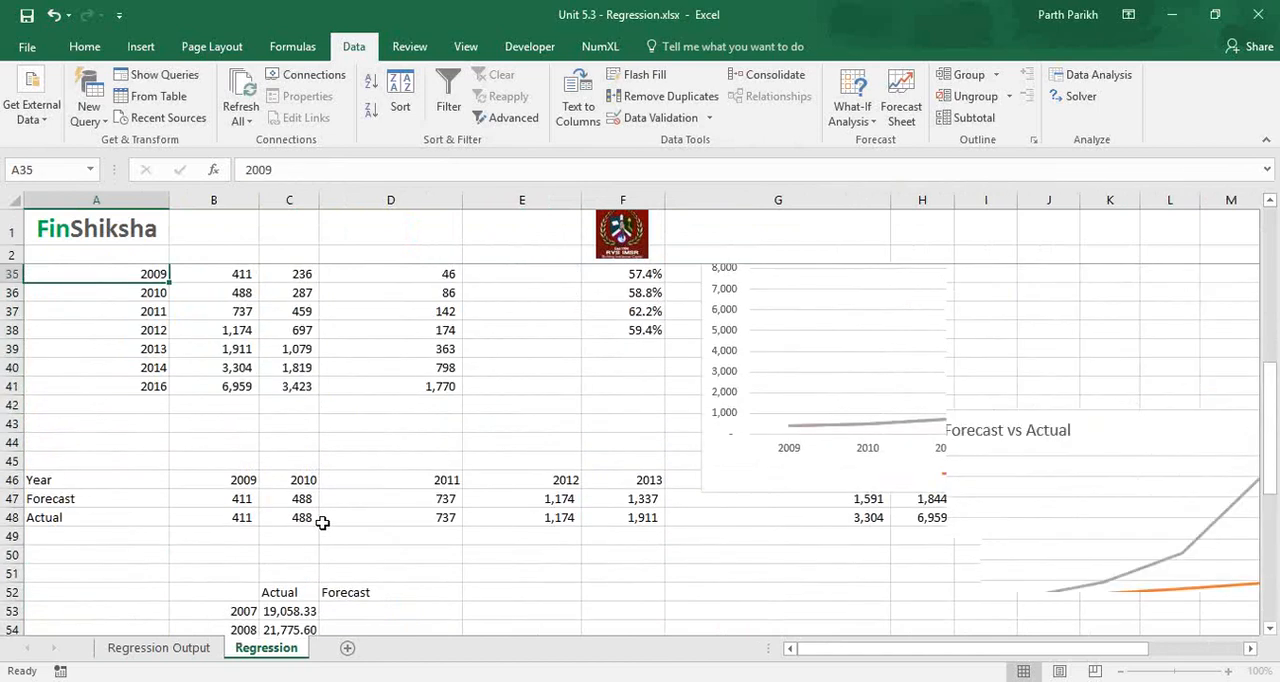
{"action": "key", "text": "Up"}
{"action": "key", "text": "Up"}
{"action": "key", "text": "Up"}
{"action": "key", "text": "Up"}
{"action": "key", "text": "Up"}
{"action": "key", "text": "Up"}
{"action": "key", "text": "Up"}
{"action": "key", "text": "Up"}
{"action": "key", "text": "Up"}
{"action": "key", "text": "Up"}
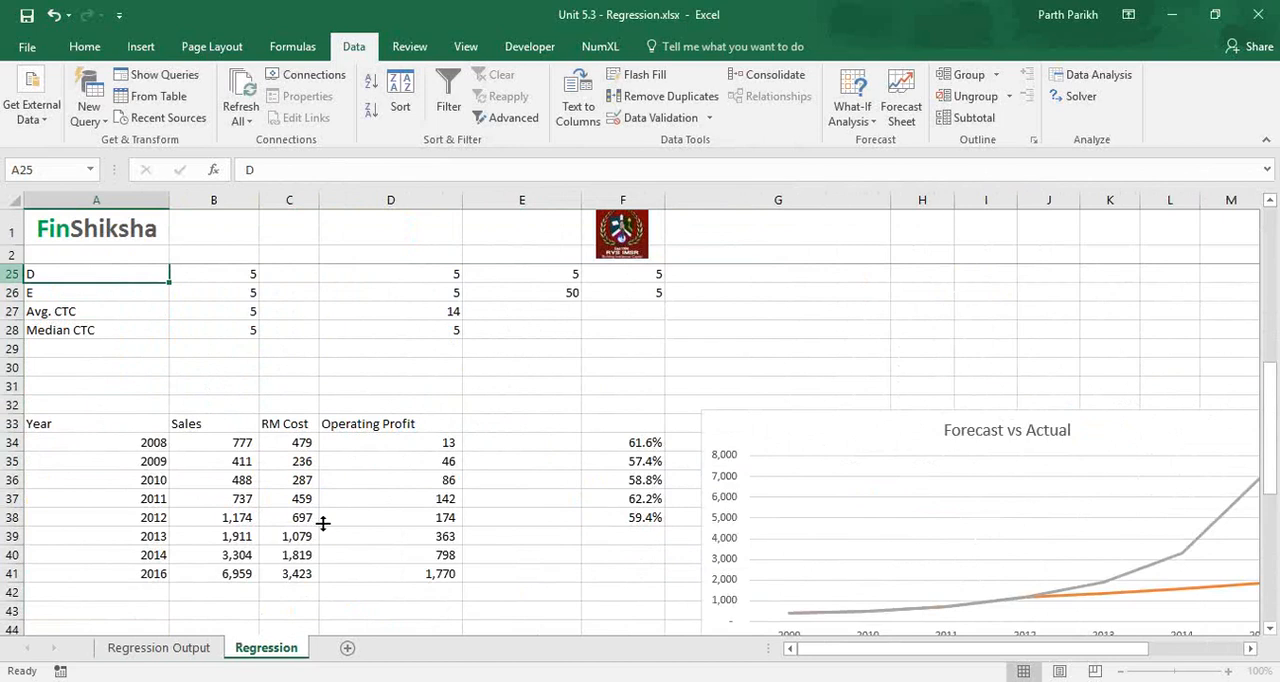
{"action": "left_click_drag", "start_coordinate": [12, 367], "coordinate": [38, 544]}
{"action": "left_click", "coordinate": [20, 538]}
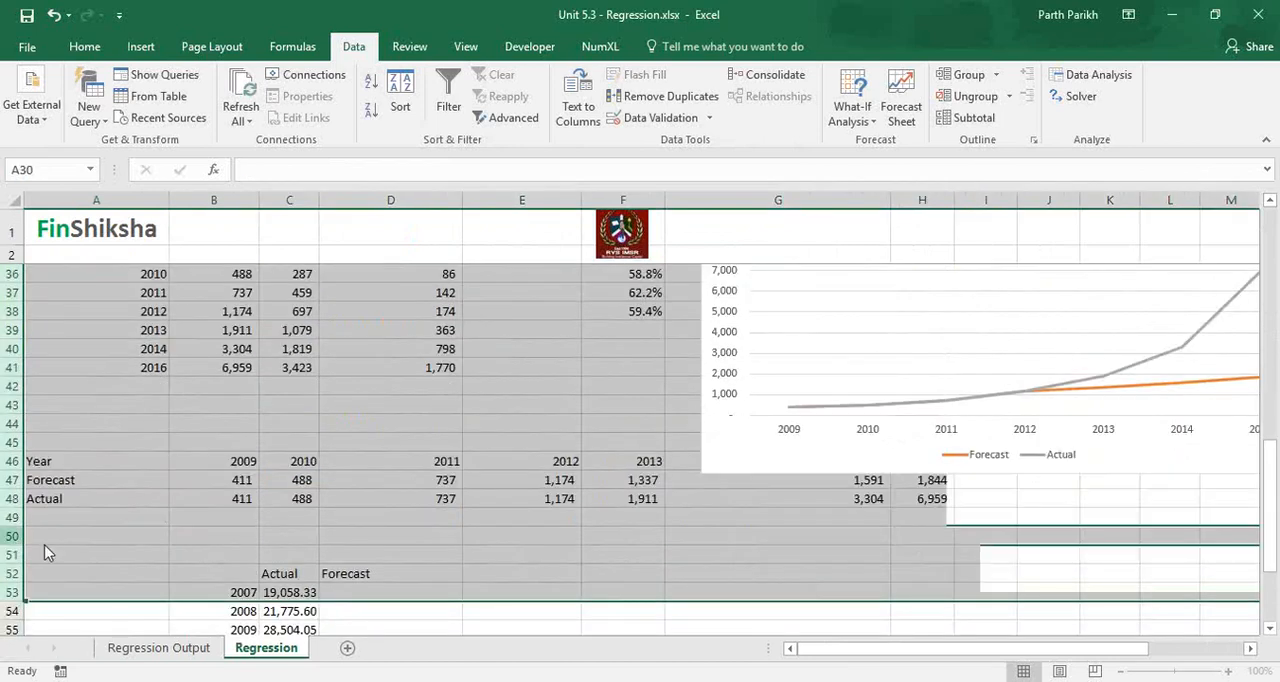
{"action": "right_click", "coordinate": [20, 538]}
{"action": "left_click", "coordinate": [20, 540]}
{"action": "key", "text": "Up"}
{"action": "key", "text": "Up"}
{"action": "key", "text": "Up"}
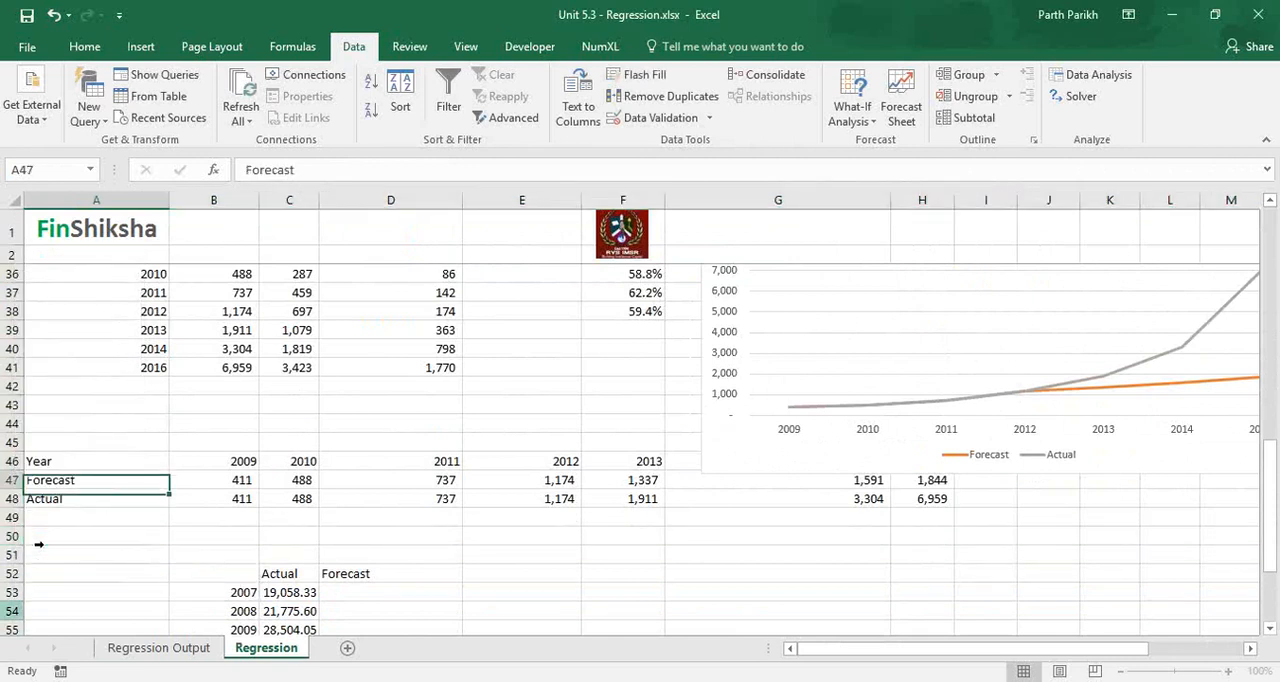
{"action": "key", "text": "Up"}
{"action": "key", "text": "Up"}
{"action": "key", "text": "Up"}
{"action": "key", "text": "Up"}
{"action": "key", "text": "Up"}
{"action": "key", "text": "Up"}
{"action": "key", "text": "Up"}
{"action": "key", "text": "Up"}
{"action": "key", "text": "Up"}
{"action": "key", "text": "Up"}
{"action": "key", "text": "Up"}
{"action": "key", "text": "Up"}
{"action": "key", "text": "Up"}
{"action": "key", "text": "Up"}
{"action": "key", "text": "Up"}
{"action": "key", "text": "Up"}
{"action": "key", "text": "Up"}
{"action": "key", "text": "Up"}
{"action": "key", "text": "Up"}
{"action": "key", "text": "Up"}
Delete rows 31 to 61 of the Regression sheet, which hold the yearly sales and forecast tables.
{"action": "left_click", "coordinate": [15, 427]}
{"action": "mouse_move", "coordinate": [15, 427]}
{"action": "left_mouse_down"}
{"action": "mouse_move", "coordinate": [13, 395]}
{"action": "mouse_move", "coordinate": [13, 424]}
{"action": "left_mouse_up"}
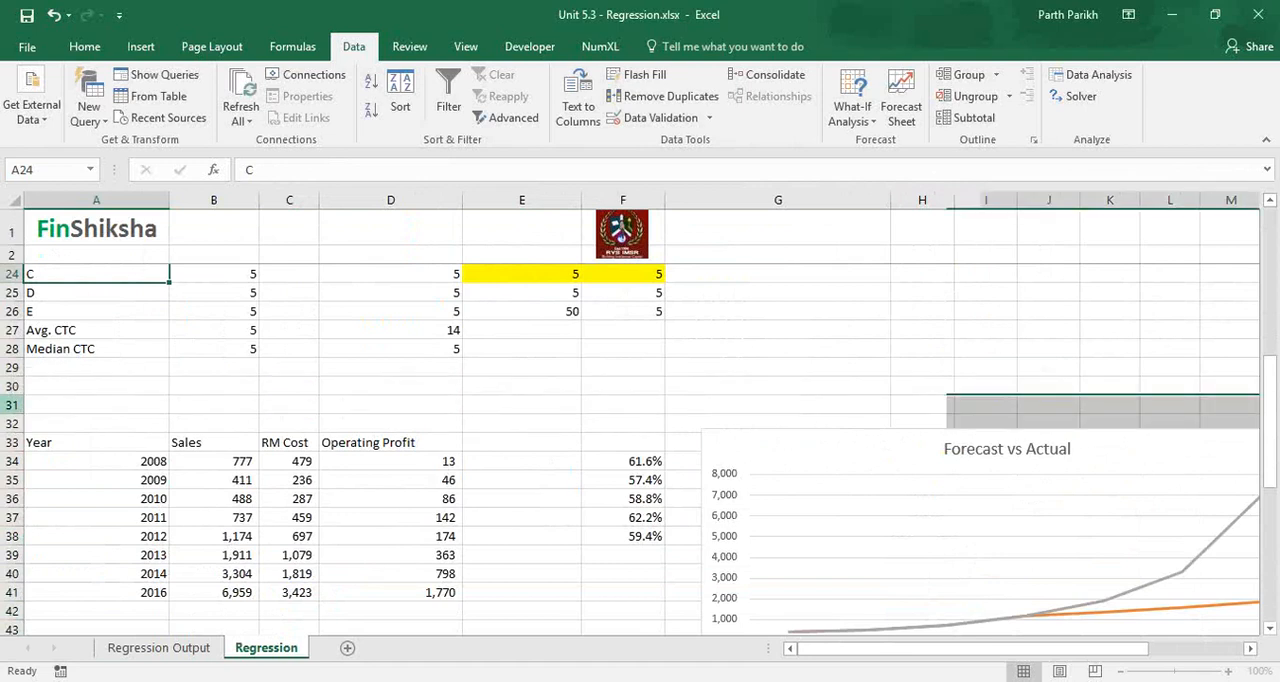
{"action": "left_click_drag", "start_coordinate": [13, 424], "coordinate": [13, 593]}
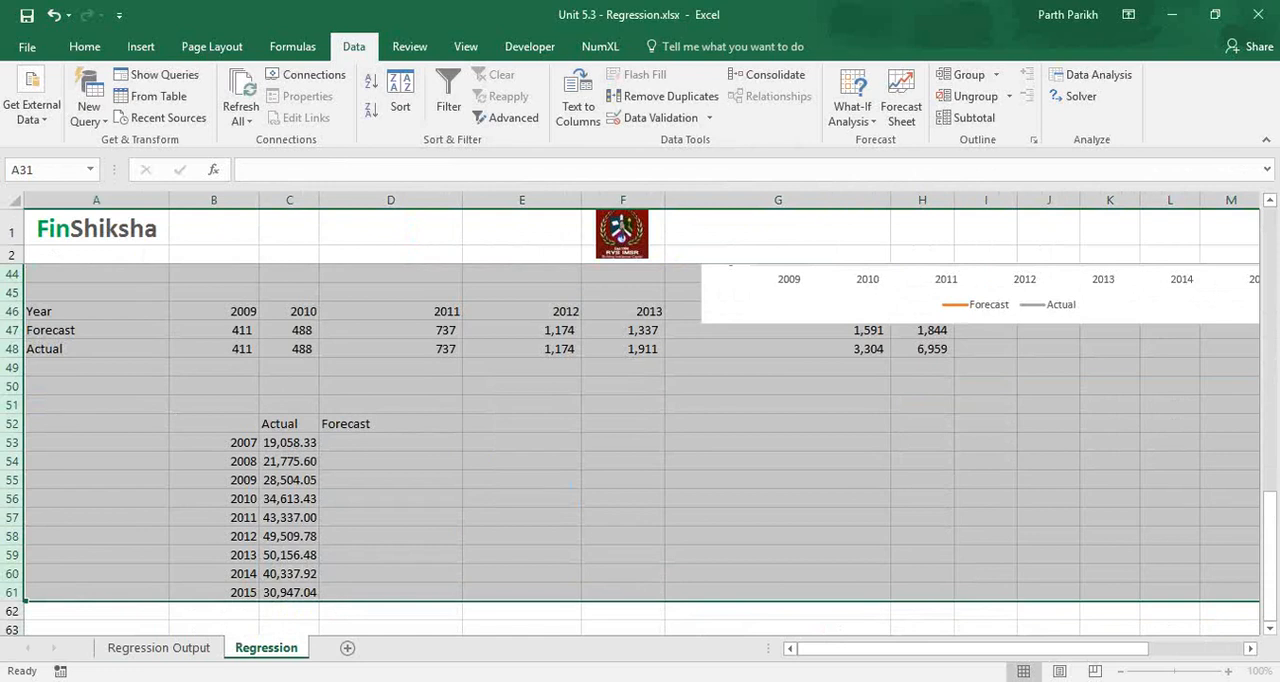
{"action": "right_click", "coordinate": [20, 495]}
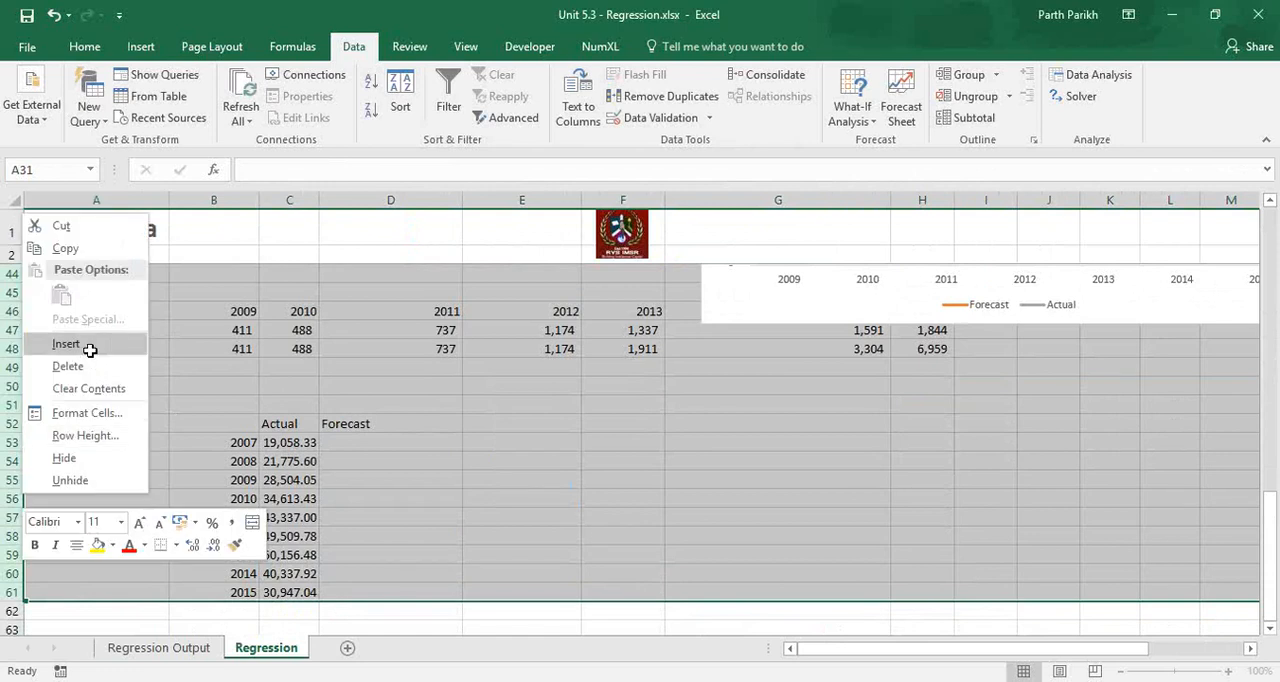
{"action": "left_click", "coordinate": [90, 350]}
Start a header row in row 31 with "Car" in A31 and "Milege" in B31.
{"action": "left_click", "coordinate": [64, 445]}
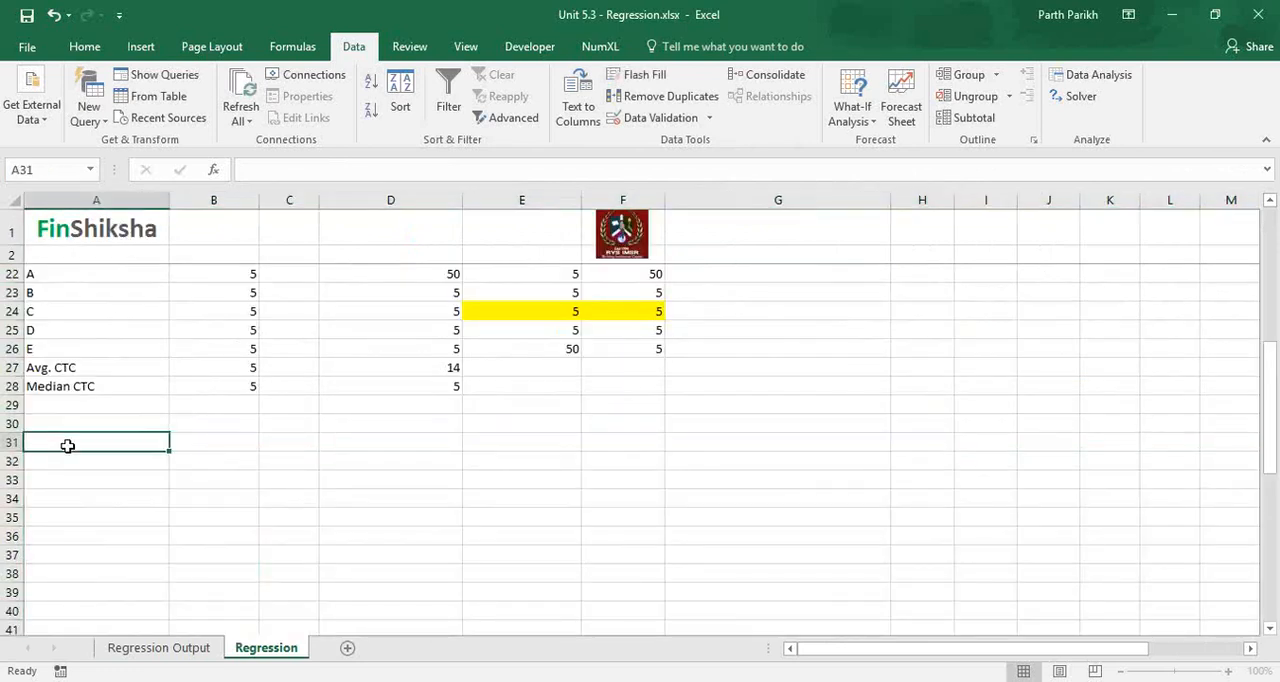
{"action": "type", "text": "Car"}
{"action": "key", "text": "Return"}
{"action": "key", "text": "Up"}
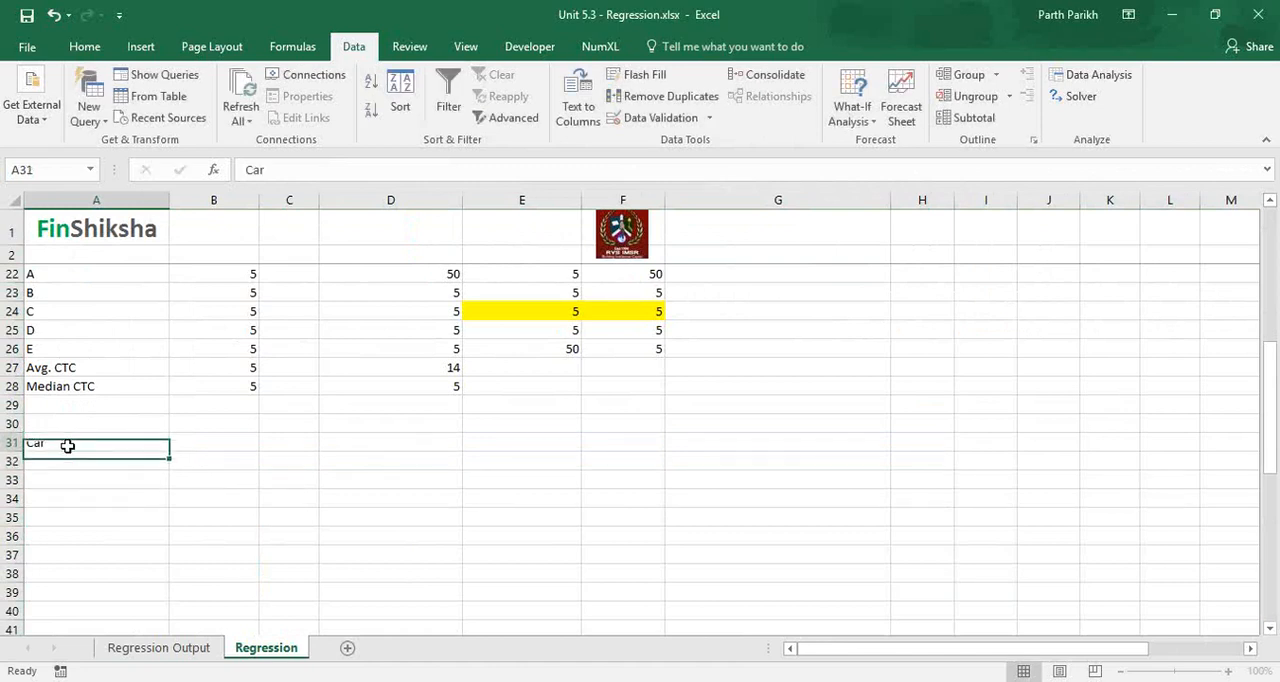
{"action": "key", "text": "Right"}
{"action": "type", "text": "Mi"}
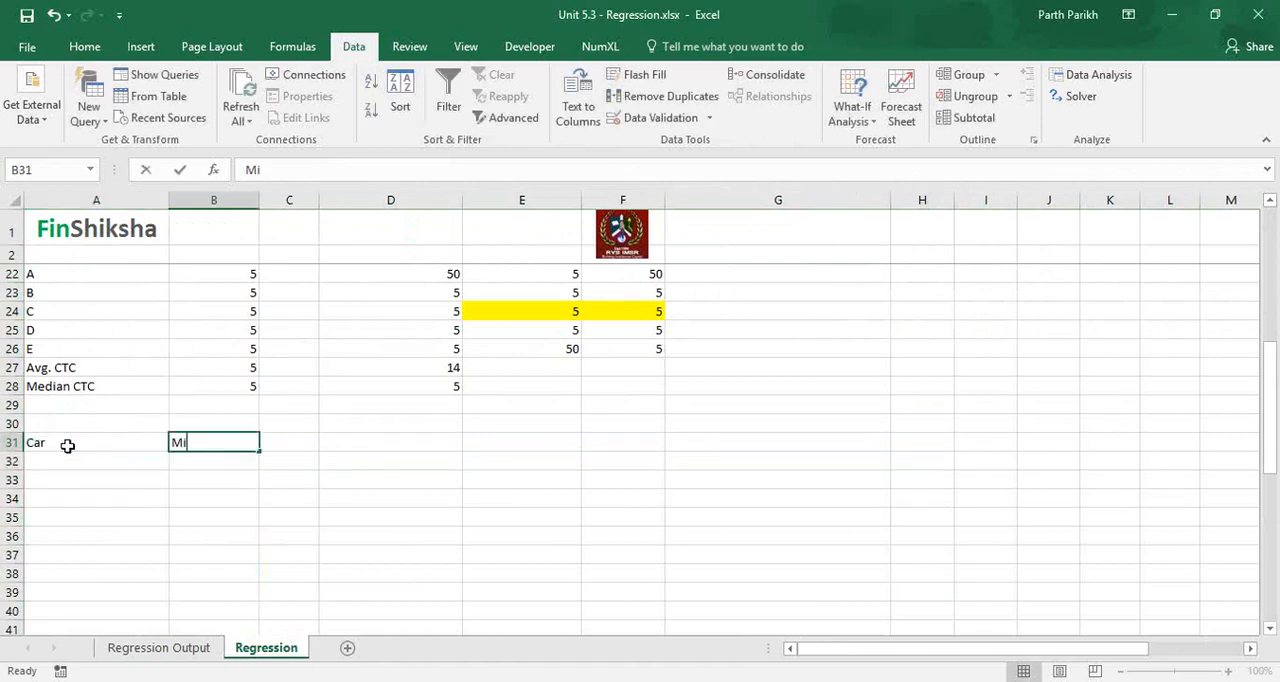
{"action": "type", "text": "lege"}
{"action": "key", "text": "BackSpace"}
{"action": "key", "text": "BackSpace"}
{"action": "key", "text": "BackSpace"}
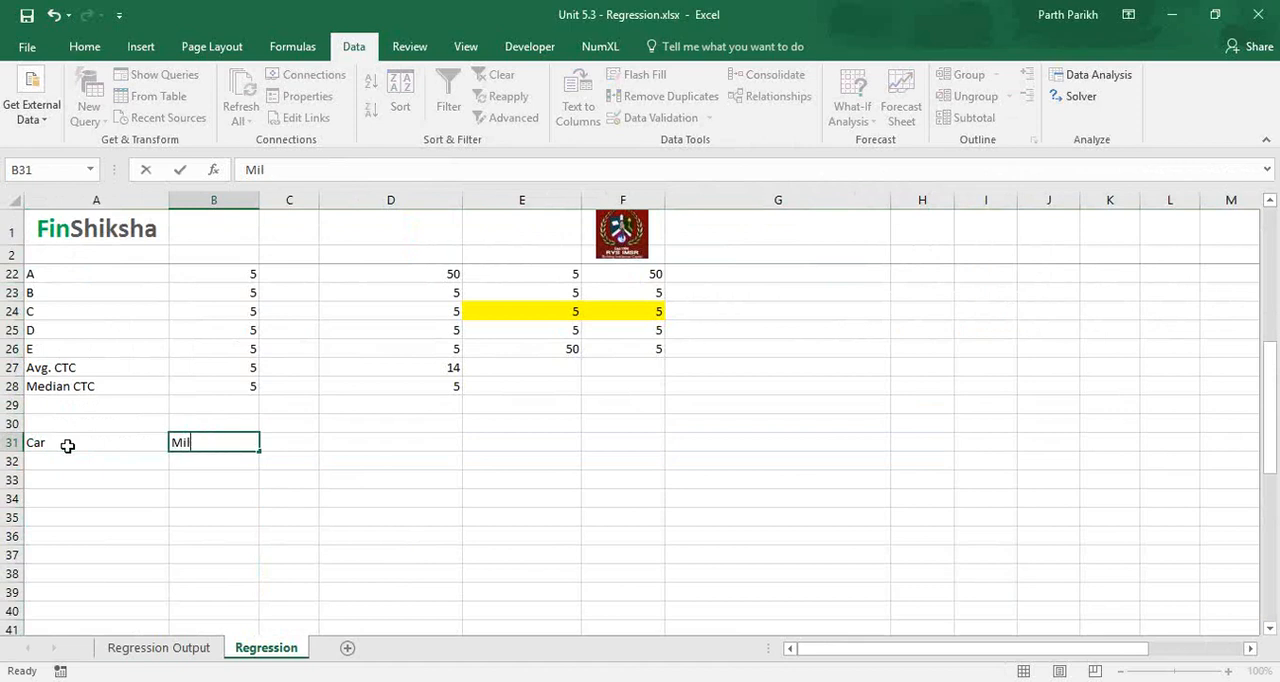
{"action": "type", "text": "ege"}
{"action": "key", "text": "Return"}
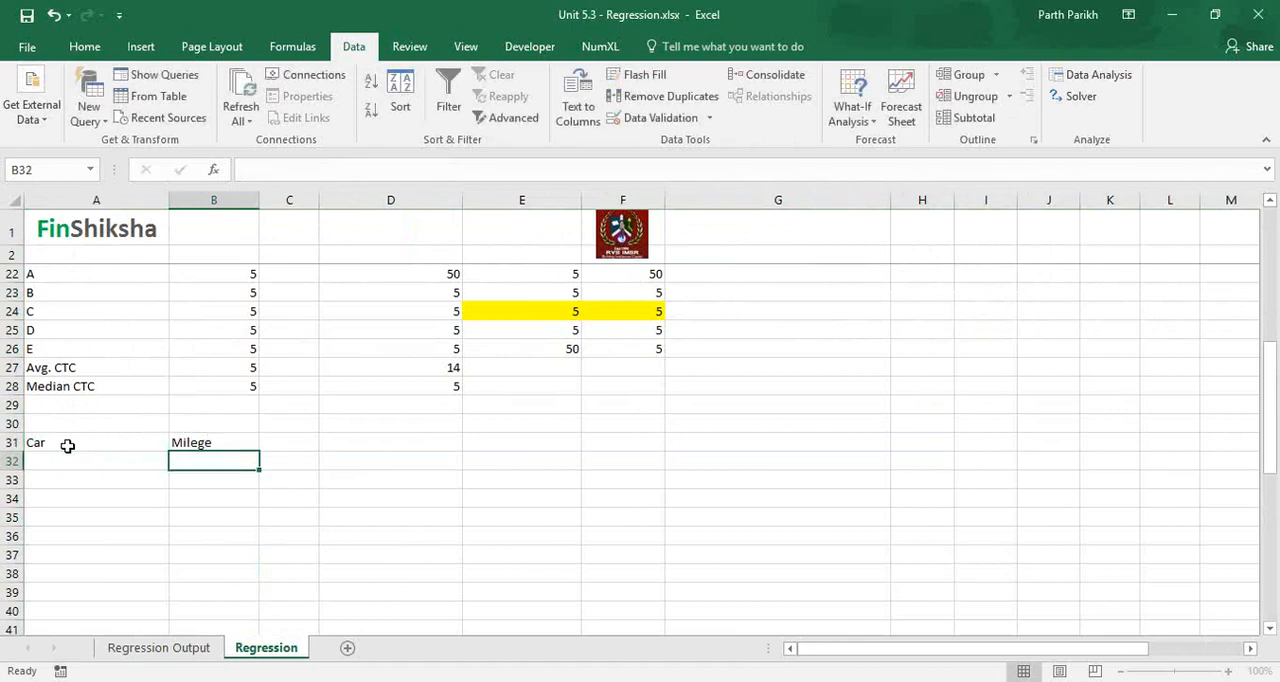
Add the headers "Price" in C31 and "Size" in D31.
{"action": "key", "text": "Up"}
{"action": "key", "text": "Right"}
{"action": "type", "text": "Prc"}
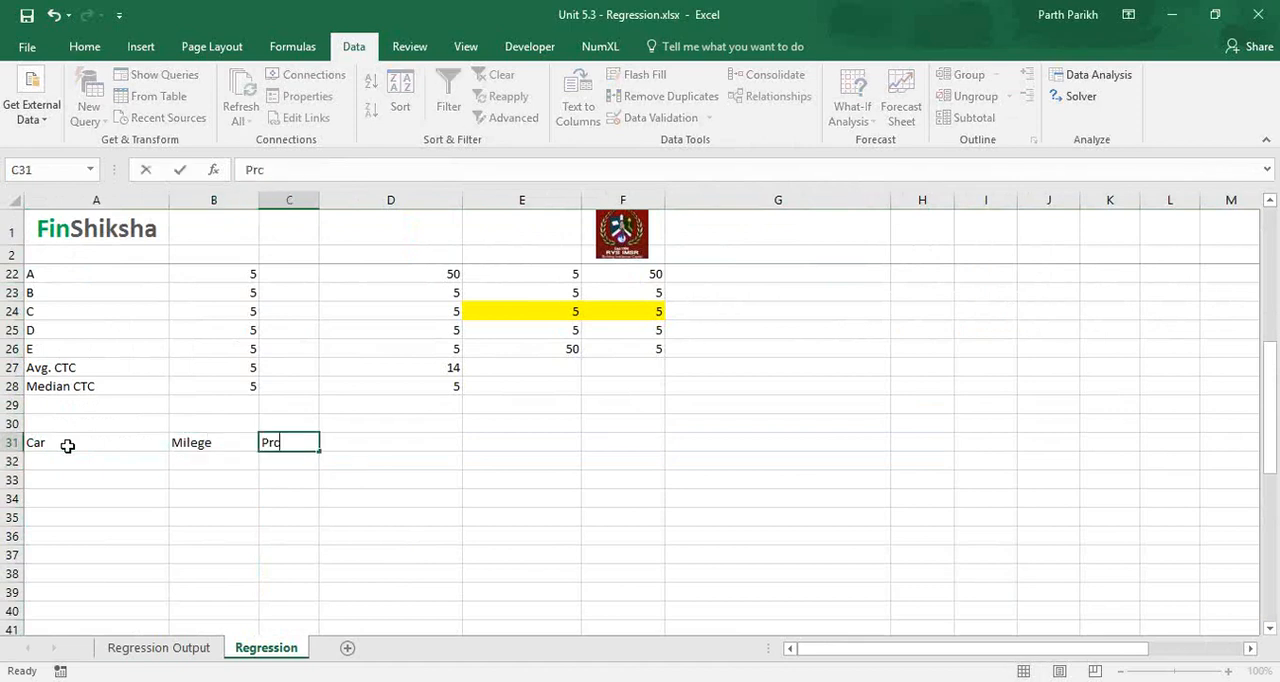
{"action": "key", "text": "BackSpace"}
{"action": "type", "text": "ice"}
{"action": "key", "text": "Tab"}
{"action": "type", "text": "Size"}
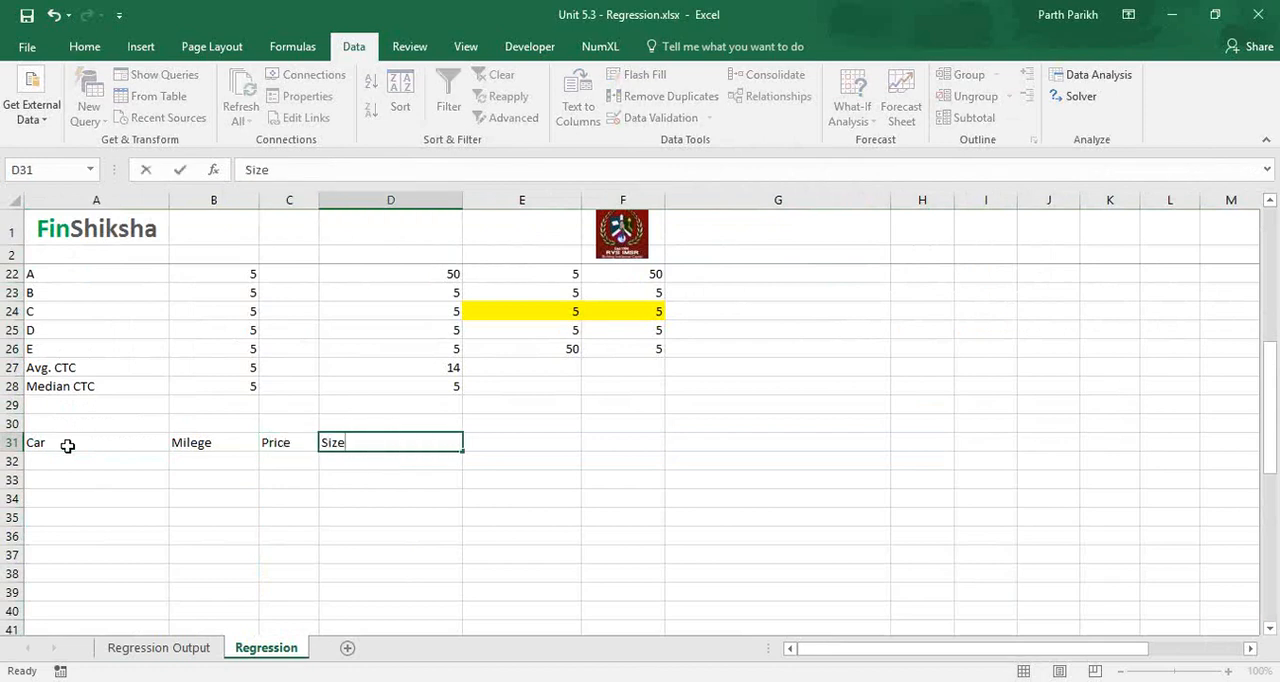
Complete the header row with "Pertrol/Diesel" in E31 and "Maintenance" in F31.
{"action": "key", "text": "Tab"}
{"action": "type", "text": "PErtrol"}
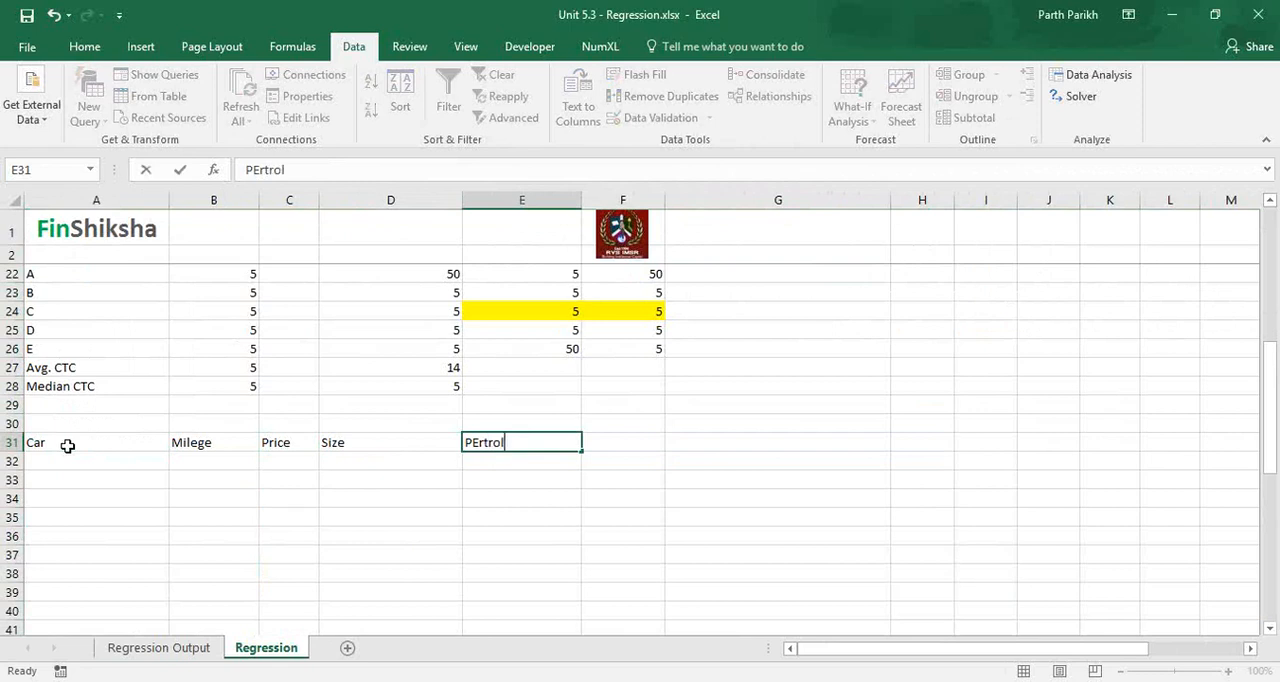
{"action": "type", "text": "/Diesel"}
{"action": "key", "text": "Tab"}
{"action": "type", "text": "Main"}
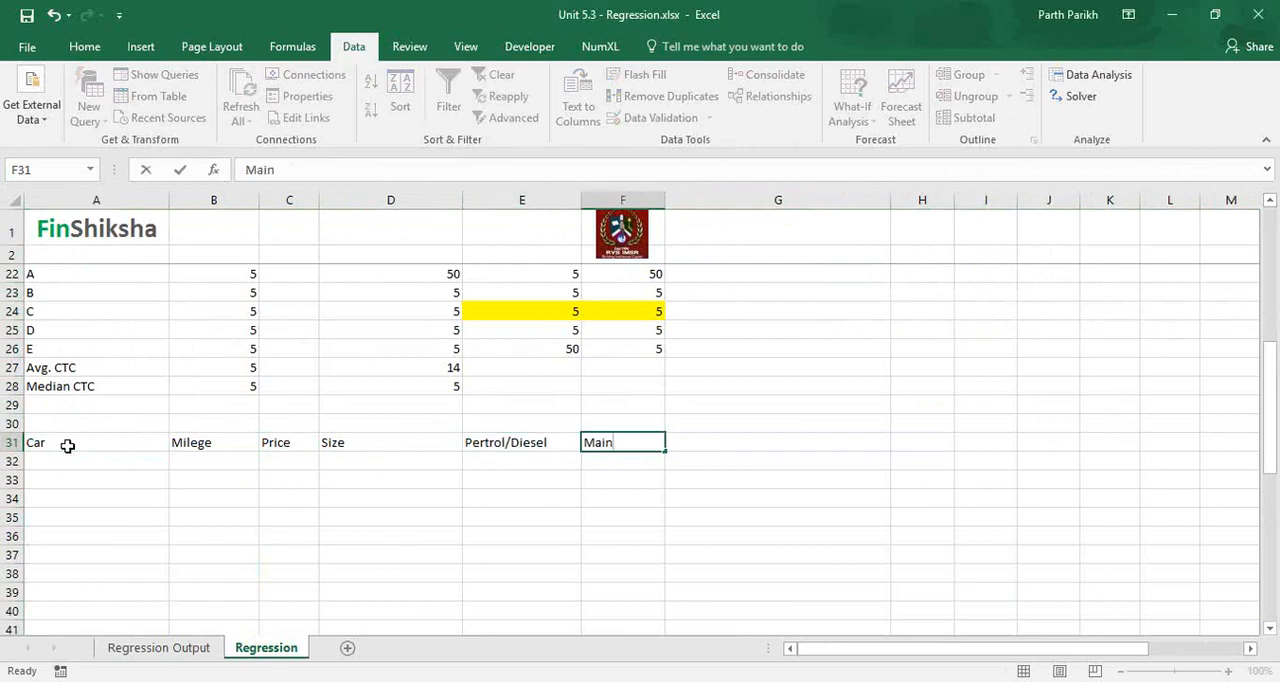
{"action": "type", "text": "tenance"}
{"action": "key", "text": "Return"}
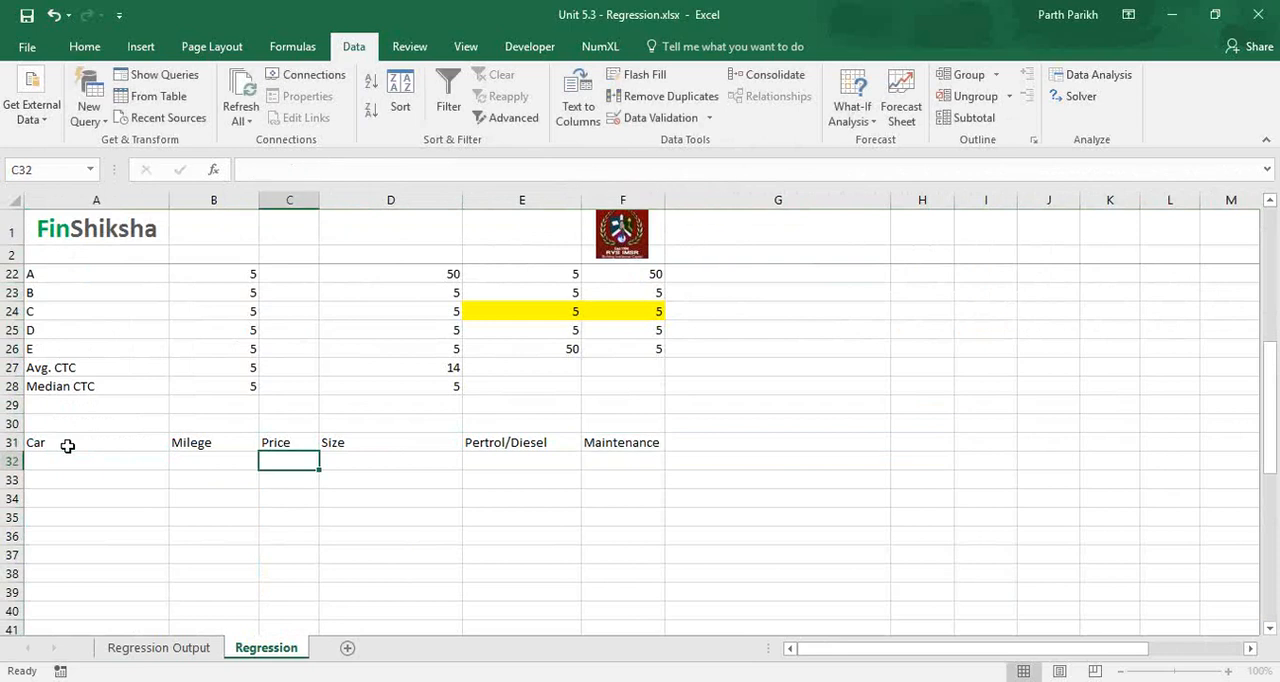
Examine the attribute headers Milege through Maintenance in B31:F31 in relation to the Car header in A31.
{"action": "left_click", "coordinate": [197, 447]}
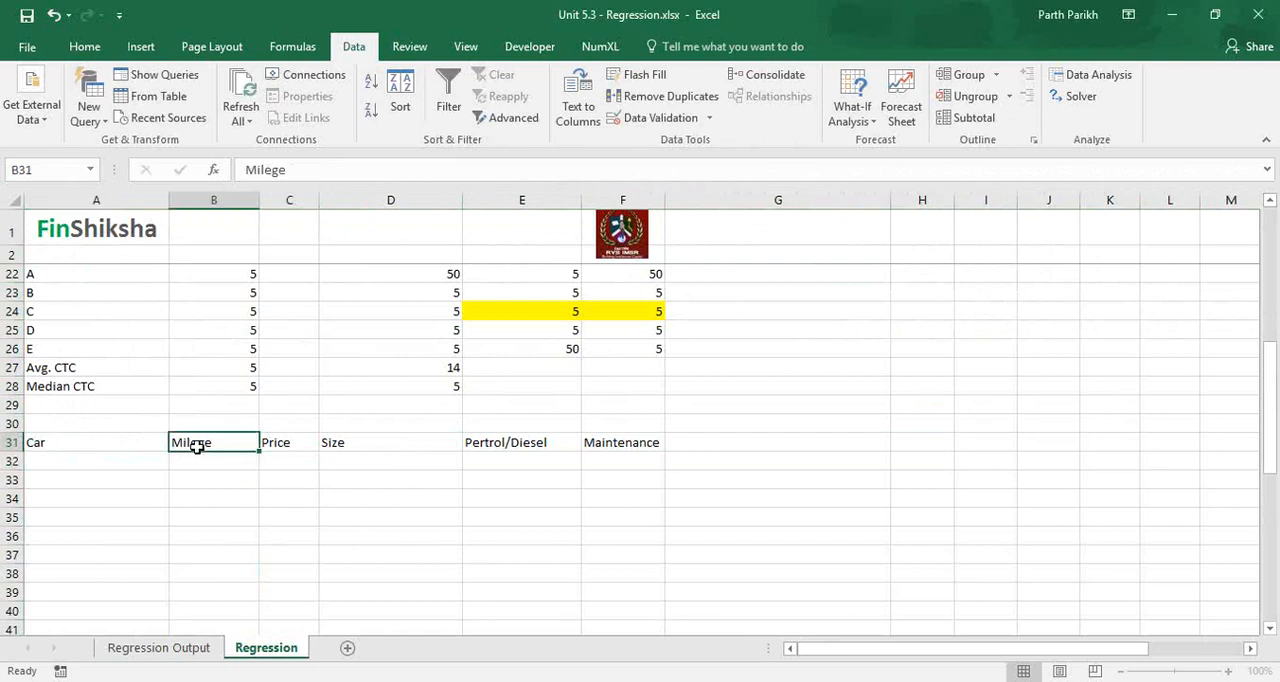
{"action": "key", "text": "shift+Right"}
{"action": "key", "text": "shift+Right"}
{"action": "key", "text": "shift+Right"}
{"action": "key", "text": "shift+Right"}
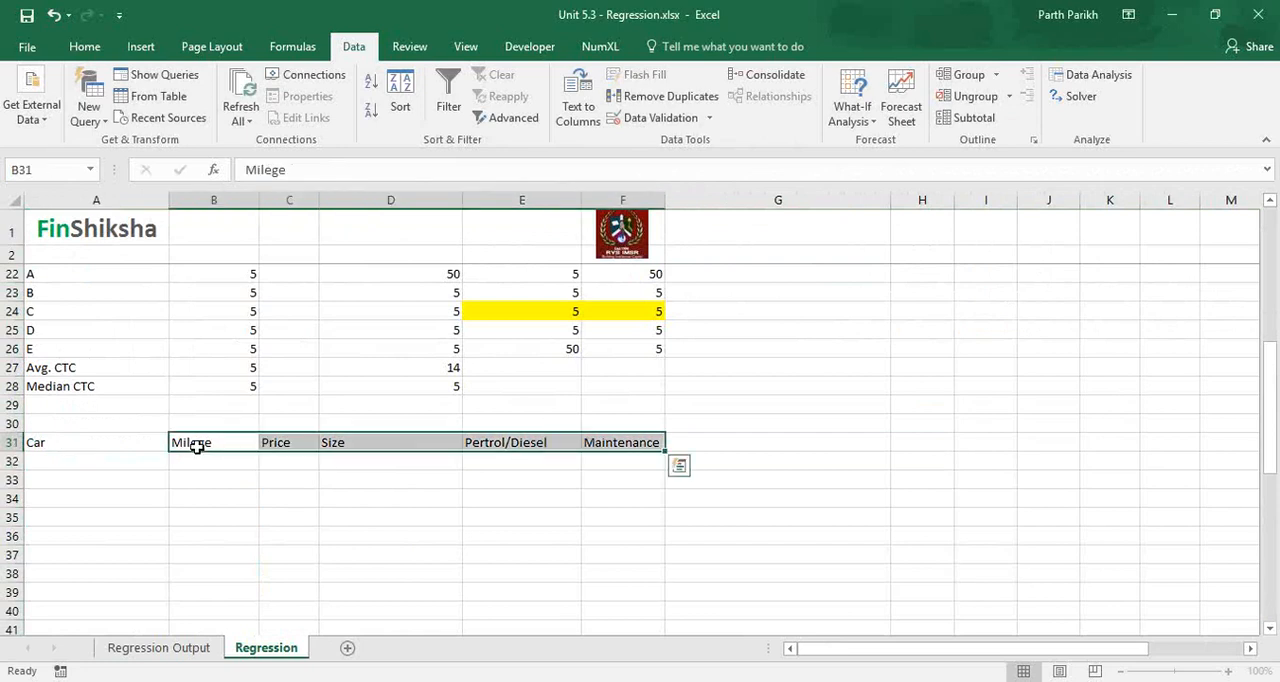
{"action": "left_click", "coordinate": [143, 439]}
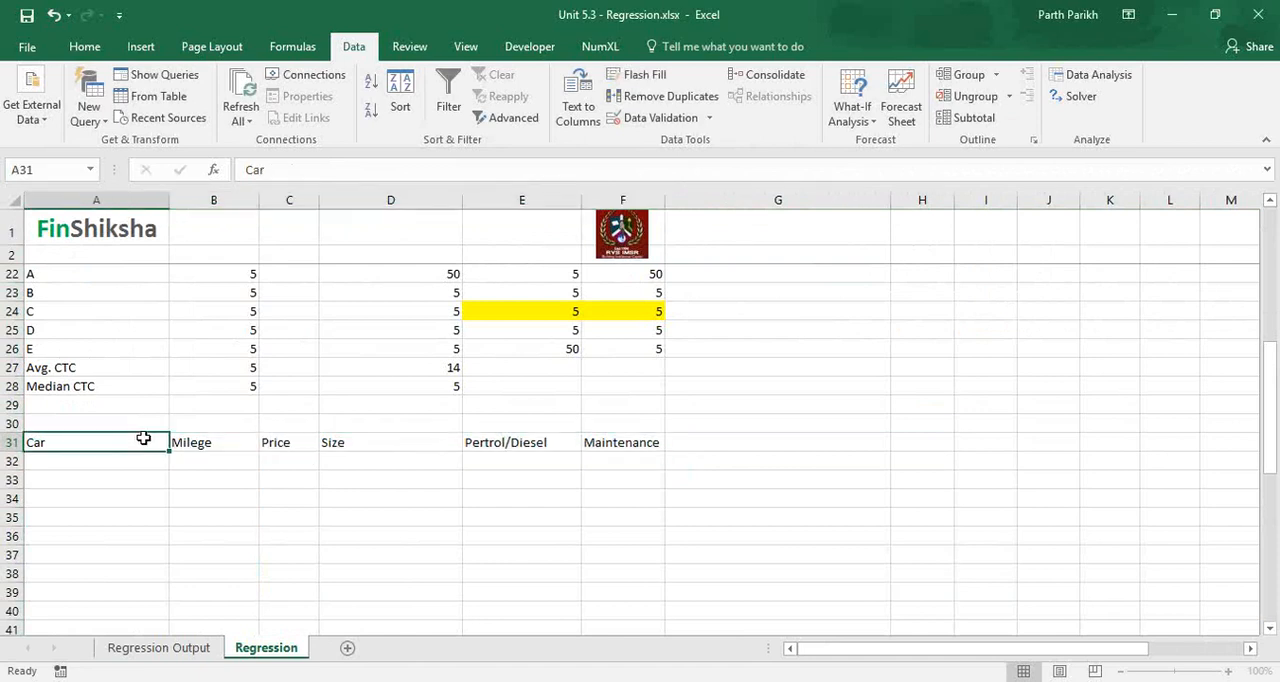
{"action": "left_click", "coordinate": [250, 449]}
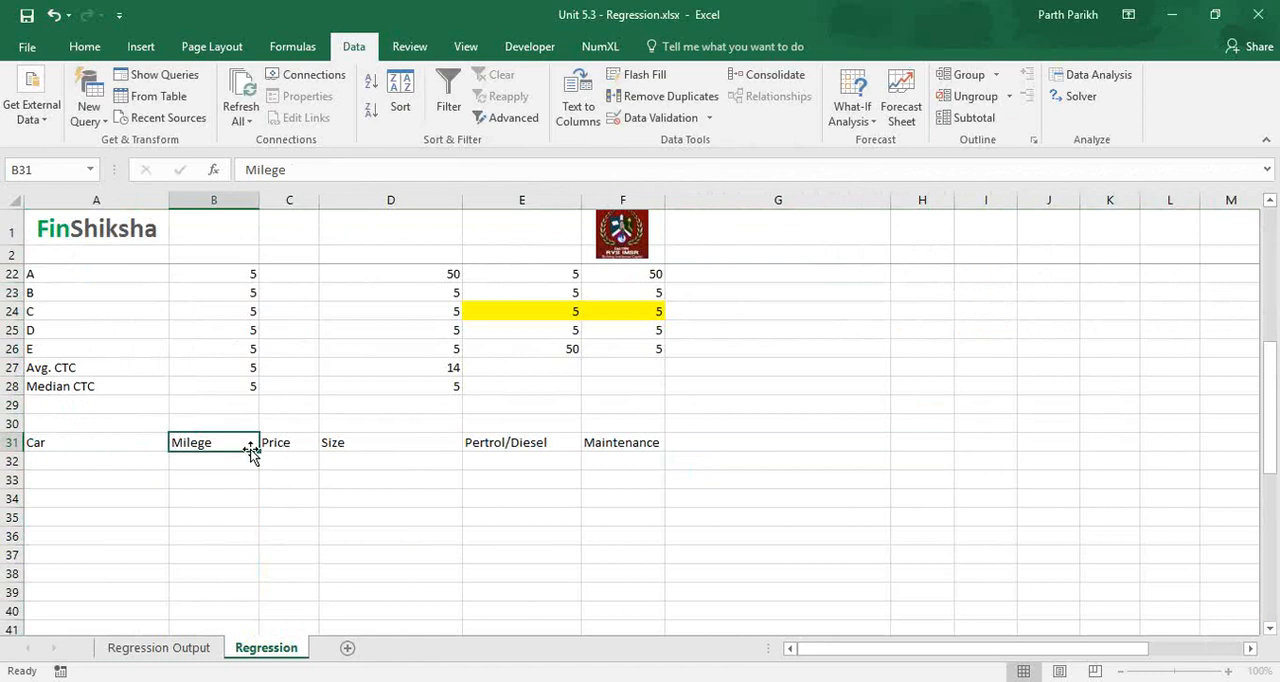
{"action": "key", "text": "Left"}
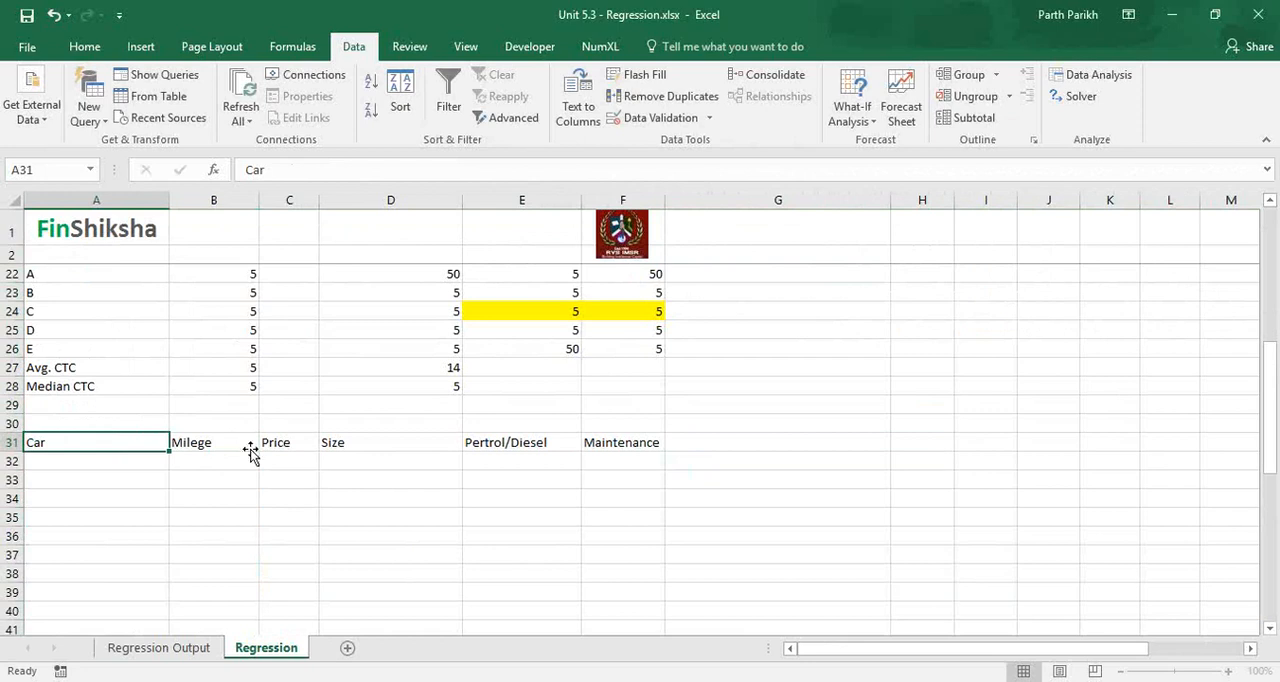
{"action": "key", "text": "Right"}
{"action": "key", "text": "Left"}
{"action": "left_click", "coordinate": [250, 449]}
{"action": "key", "text": "ctrl+shift+Right"}
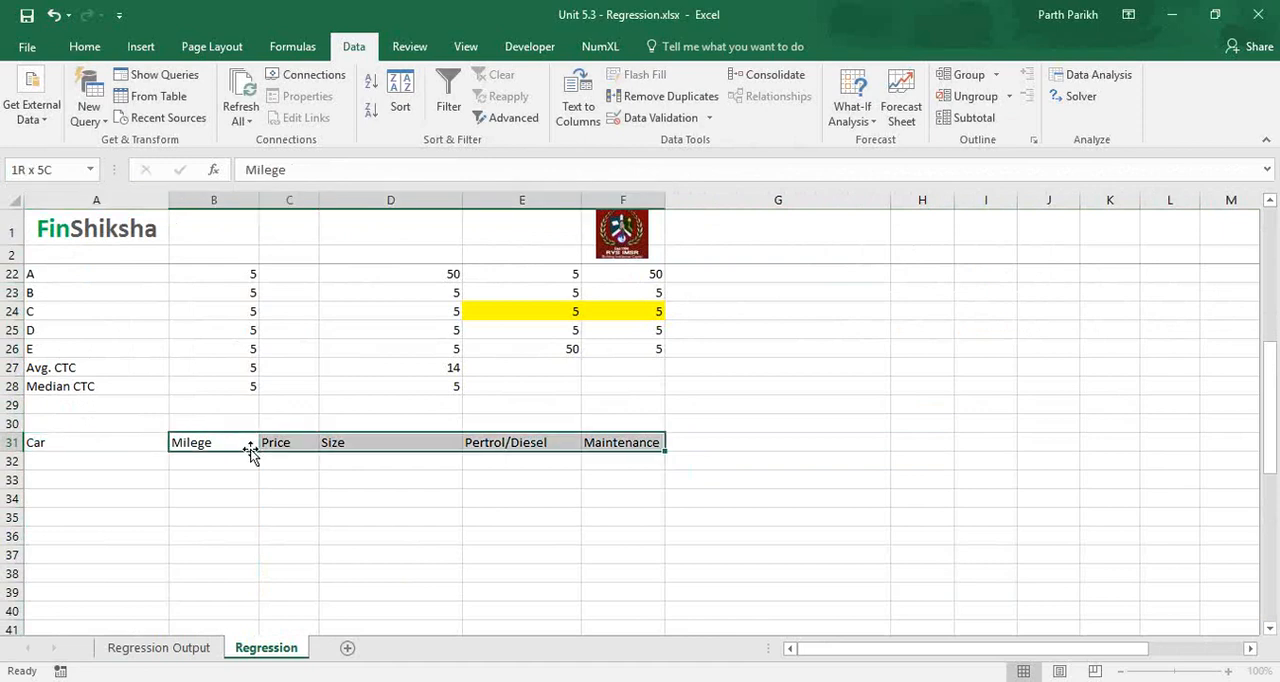
{"action": "left_click", "coordinate": [129, 442]}
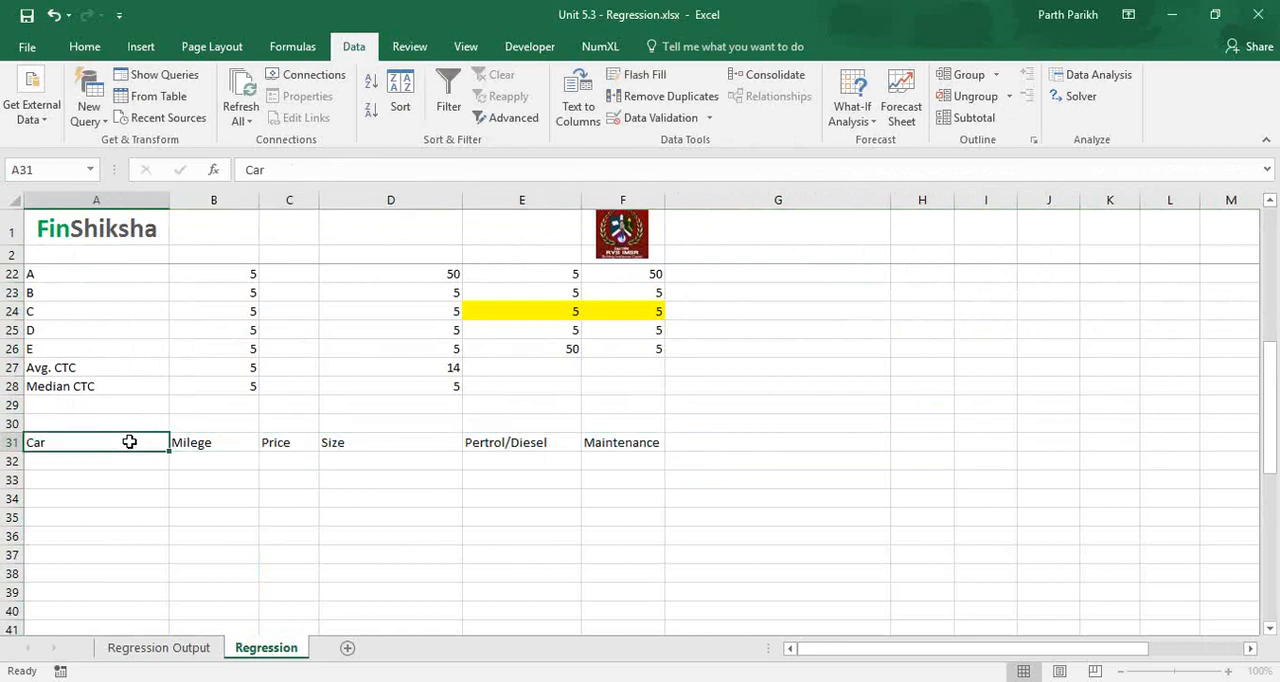
{"action": "left_click_drag", "start_coordinate": [189, 444], "coordinate": [611, 441]}
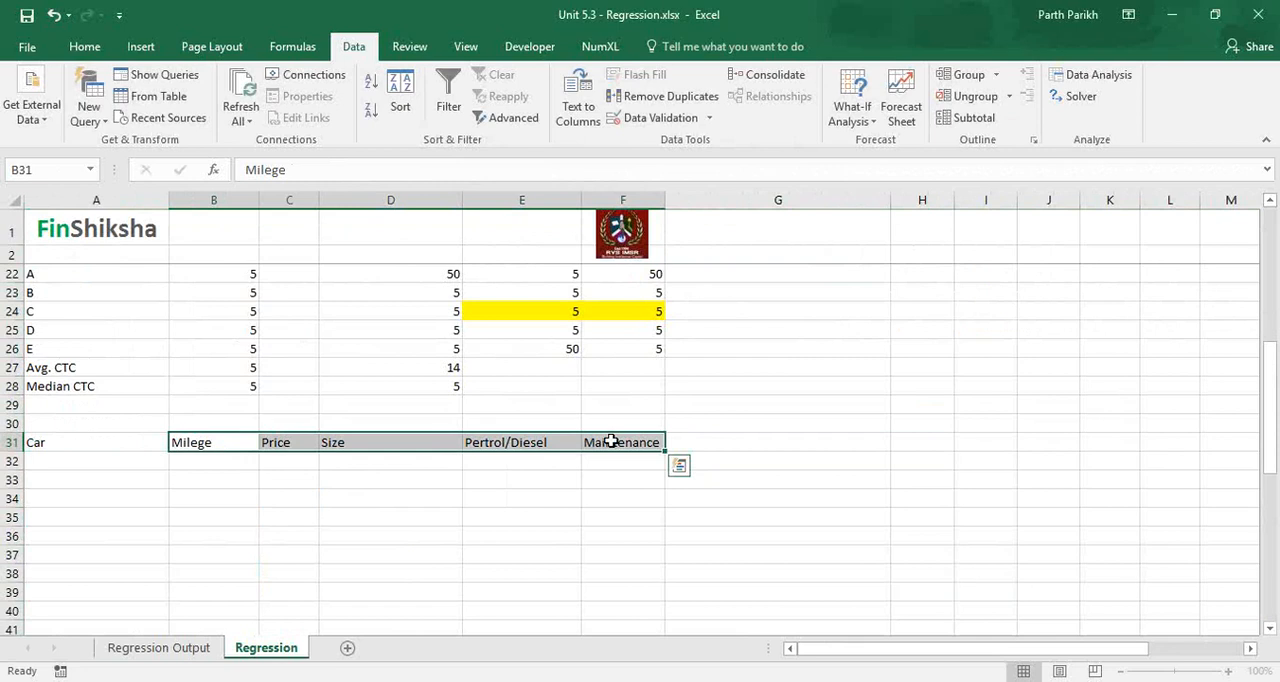
{"action": "left_click_drag", "start_coordinate": [248, 445], "coordinate": [597, 440]}
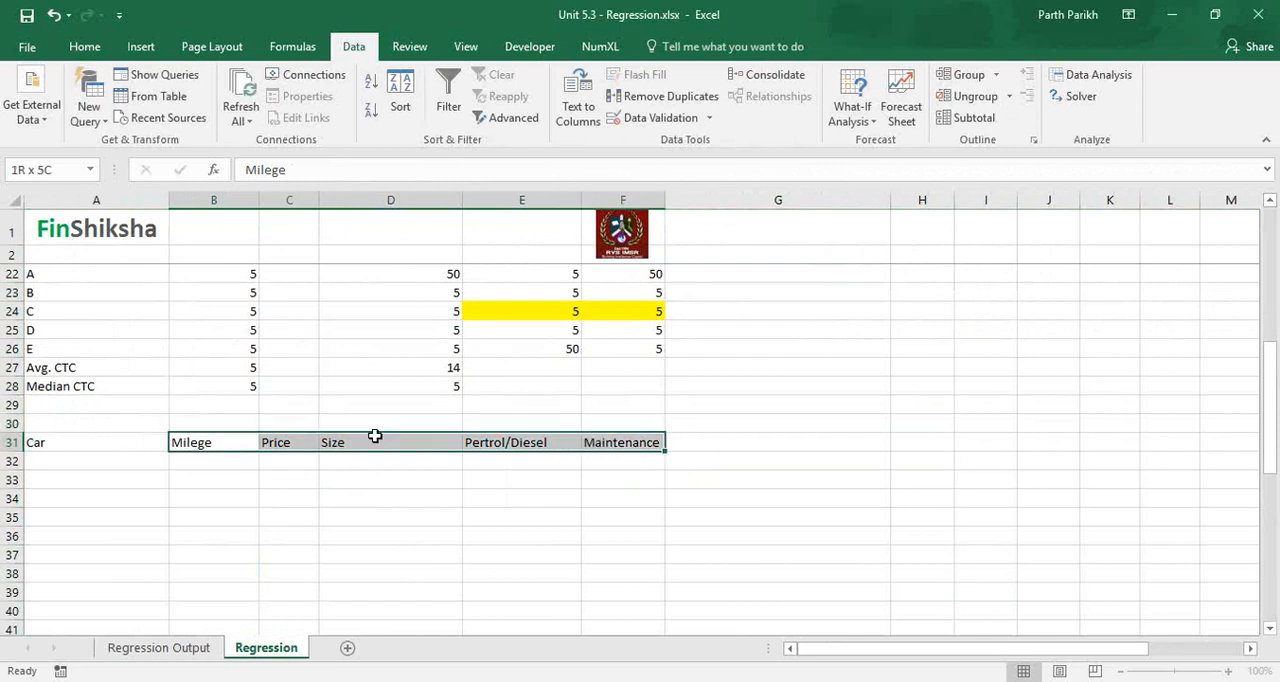
Examine the single attributes Size in D31 and Price in C31 in relation to the Car header.
{"action": "left_click", "coordinate": [360, 440]}
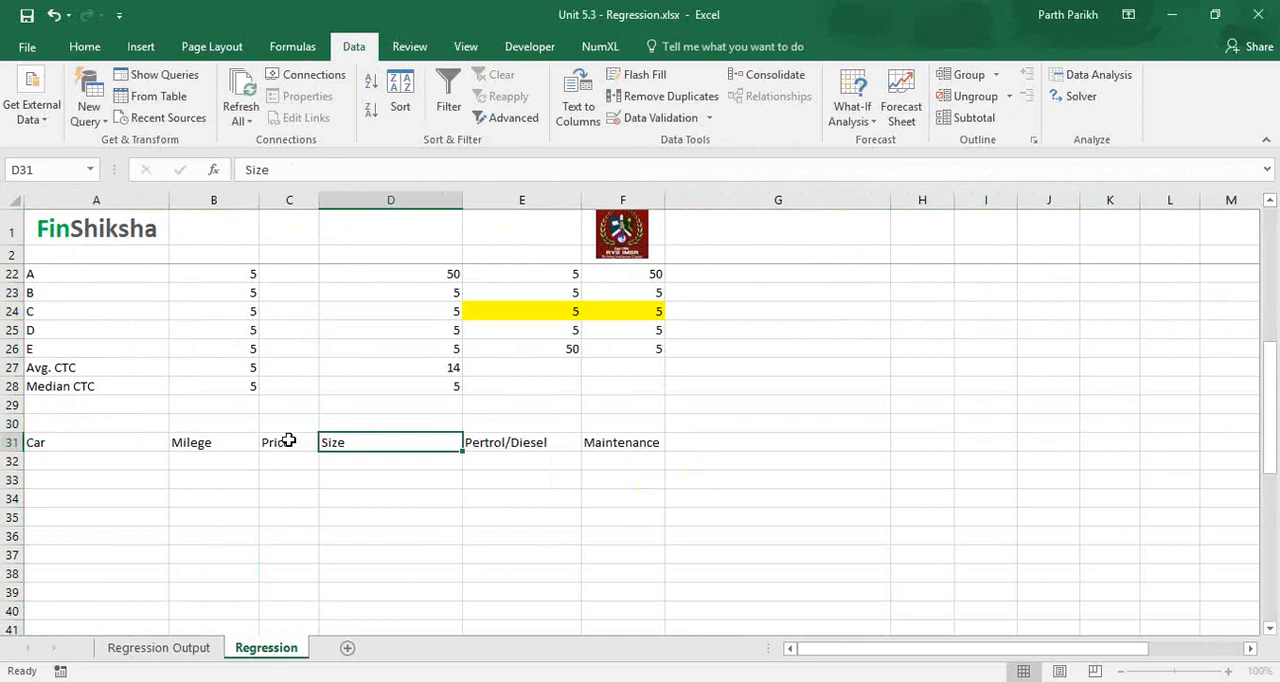
{"action": "left_click", "coordinate": [288, 440]}
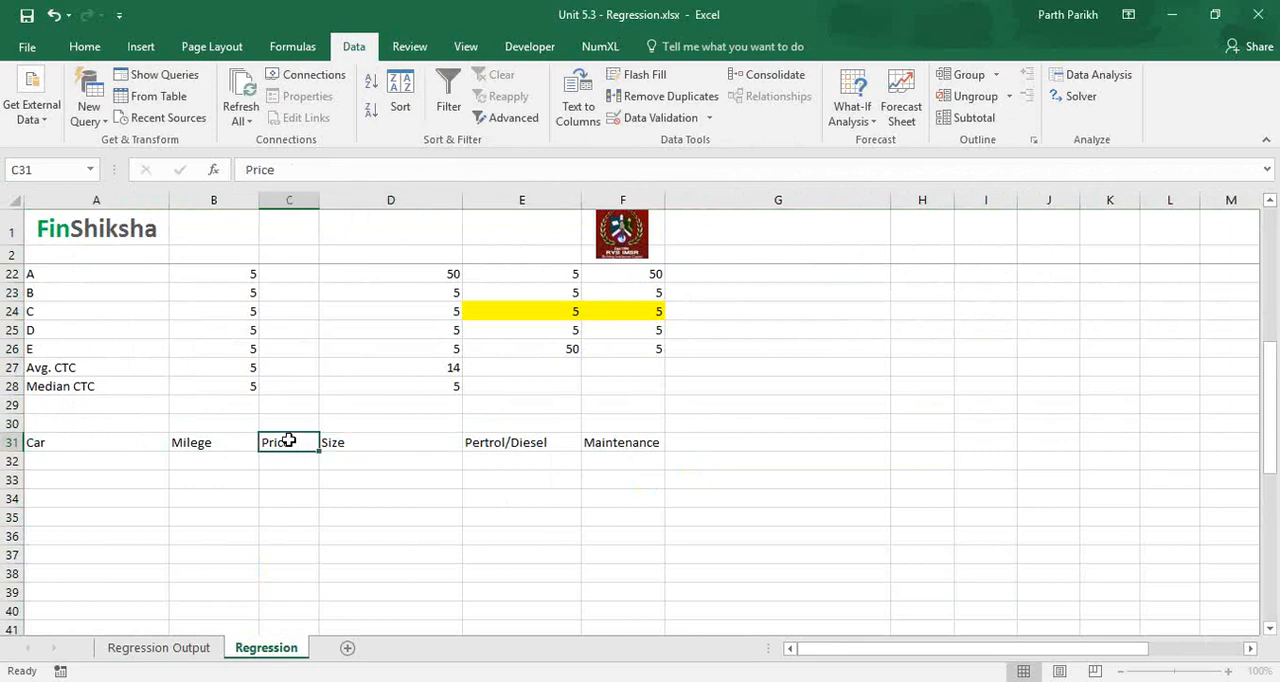
{"action": "left_click", "coordinate": [141, 438]}
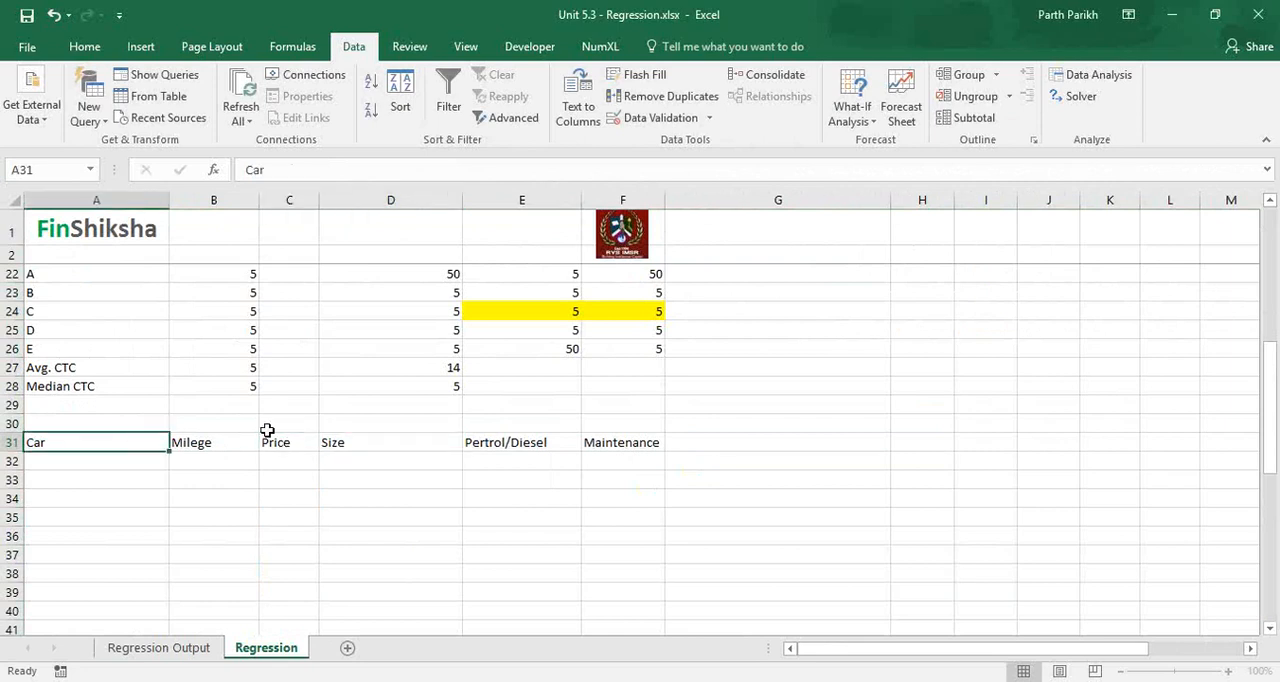
{"action": "left_click", "coordinate": [297, 444]}
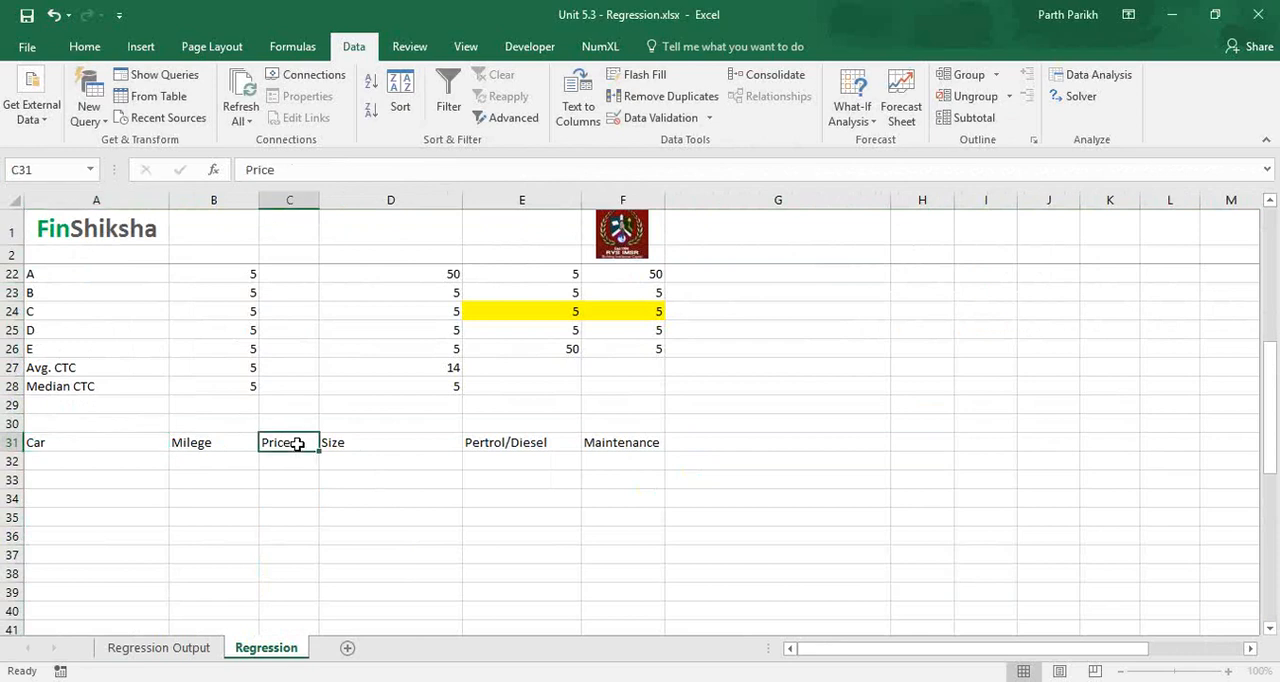
{"action": "left_click", "coordinate": [102, 438]}
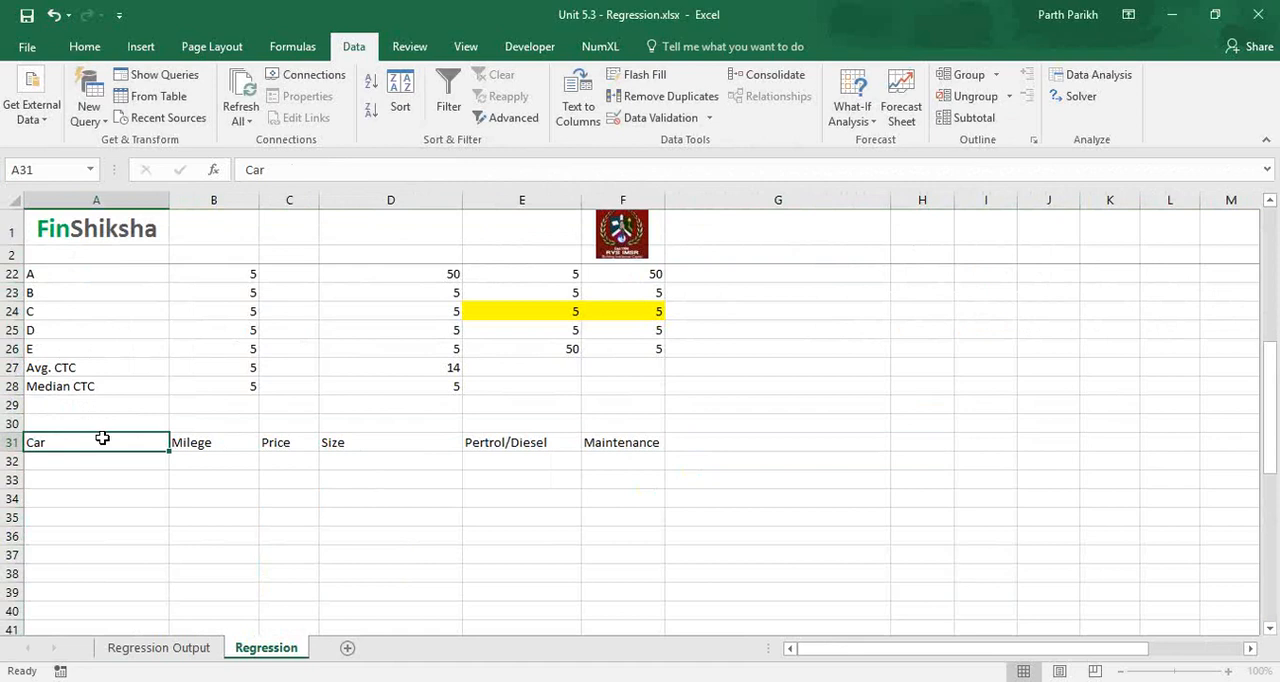
{"action": "left_click", "coordinate": [299, 446]}
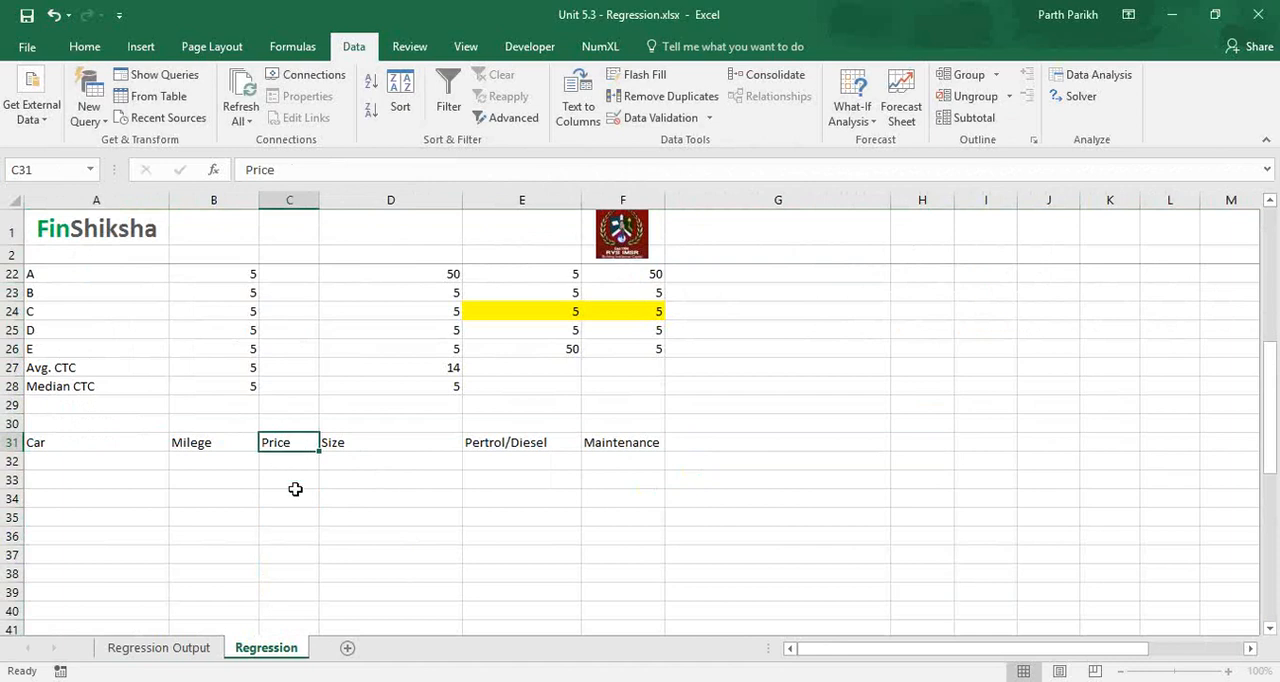
Review the Y and X input ranges in the Data Analysis Regression settings and close them without running the analysis.
{"action": "key", "text": "Up"}
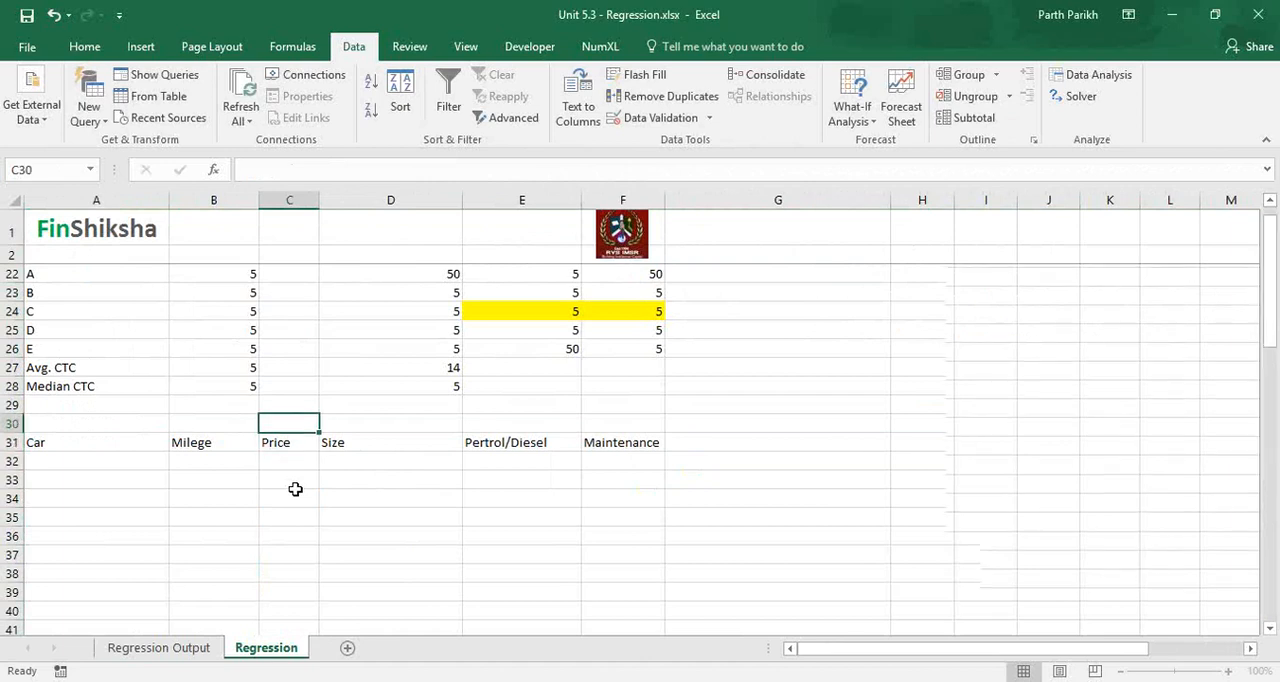
{"action": "key", "text": "Up"}
{"action": "key", "text": "Up"}
{"action": "key", "text": "Up"}
{"action": "key", "text": "Up"}
{"action": "key", "text": "Up"}
{"action": "key", "text": "Up"}
{"action": "key", "text": "Up"}
{"action": "key", "text": "Up"}
{"action": "key", "text": "Up"}
{"action": "key", "text": "Up"}
{"action": "key", "text": "Up"}
{"action": "key", "text": "Up"}
{"action": "key", "text": "Up"}
{"action": "key", "text": "Up"}
{"action": "key", "text": "Up"}
{"action": "key", "text": "Up"}
{"action": "key", "text": "Up"}
{"action": "key", "text": "Up"}
{"action": "key", "text": "Up"}
{"action": "key", "text": "Up"}
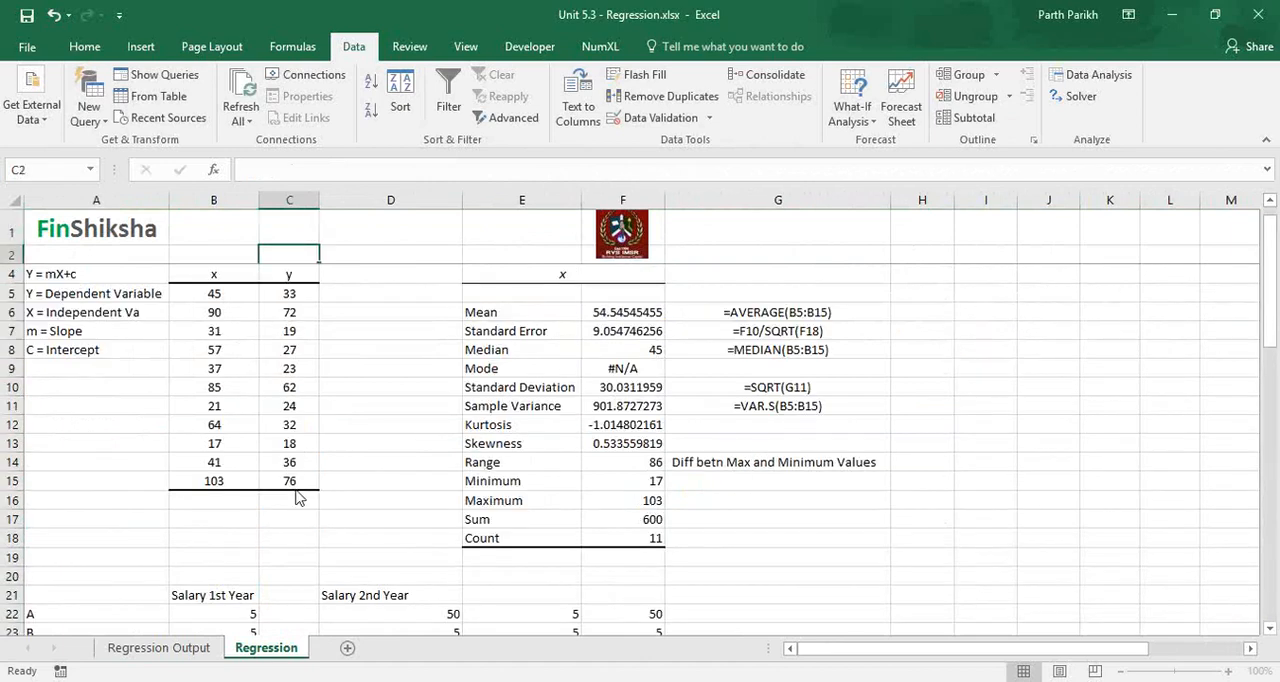
{"action": "left_click", "coordinate": [1095, 75]}
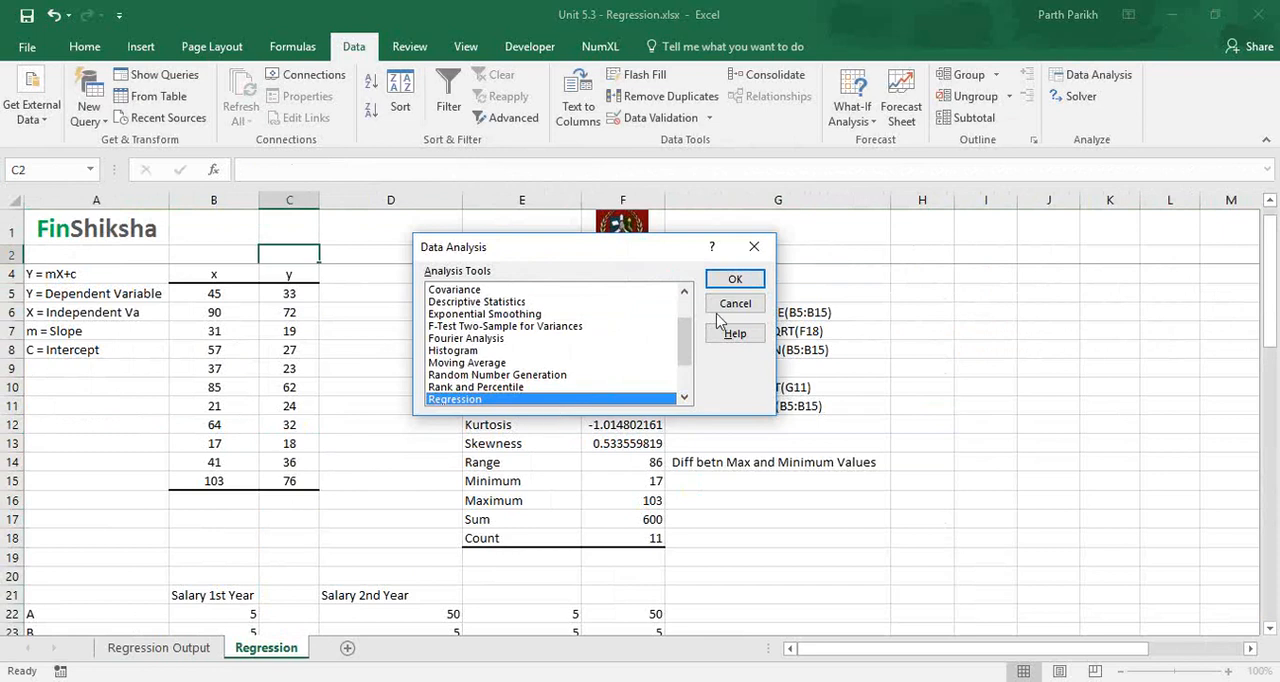
{"action": "left_click", "coordinate": [735, 280]}
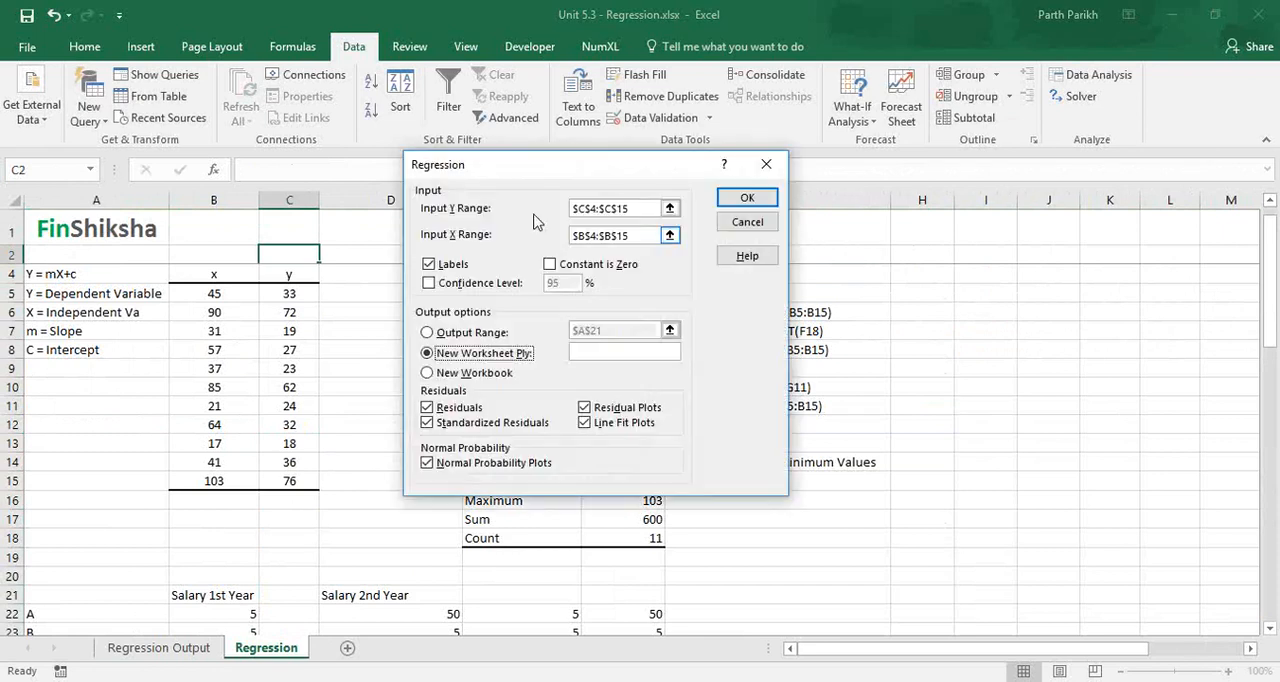
{"action": "left_click", "coordinate": [630, 236]}
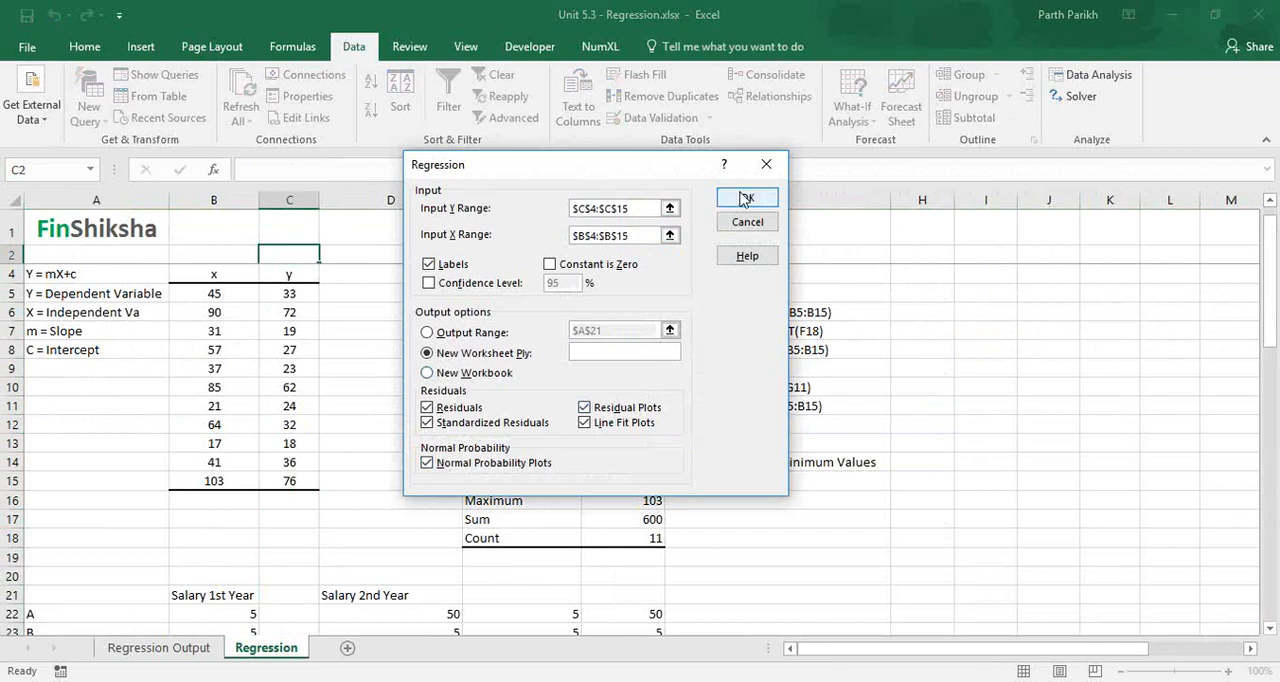
{"action": "key", "text": "Escape"}
{"action": "key", "text": "Escape"}
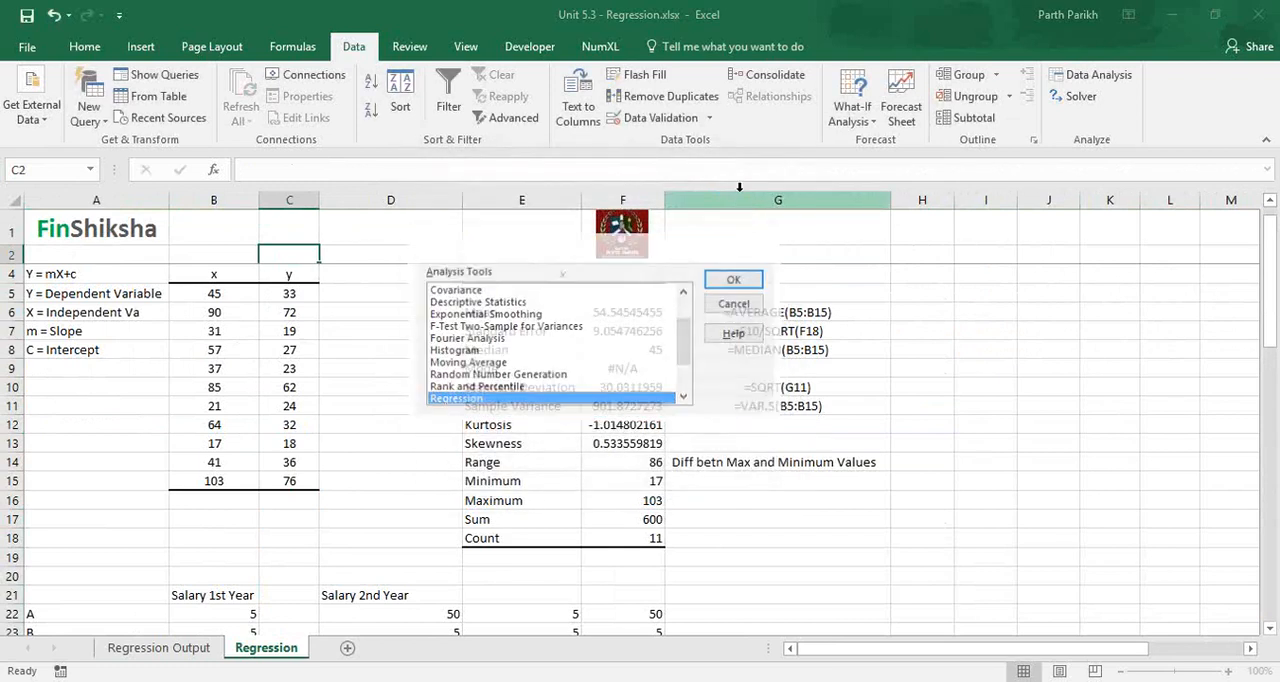
Look through the Regression Output sheet, from the summary and ANOVA tables to the residual and probability outputs and back.
{"action": "left_click", "coordinate": [623, 235]}
{"action": "left_click", "coordinate": [1070, 428]}
{"action": "left_click", "coordinate": [201, 651]}
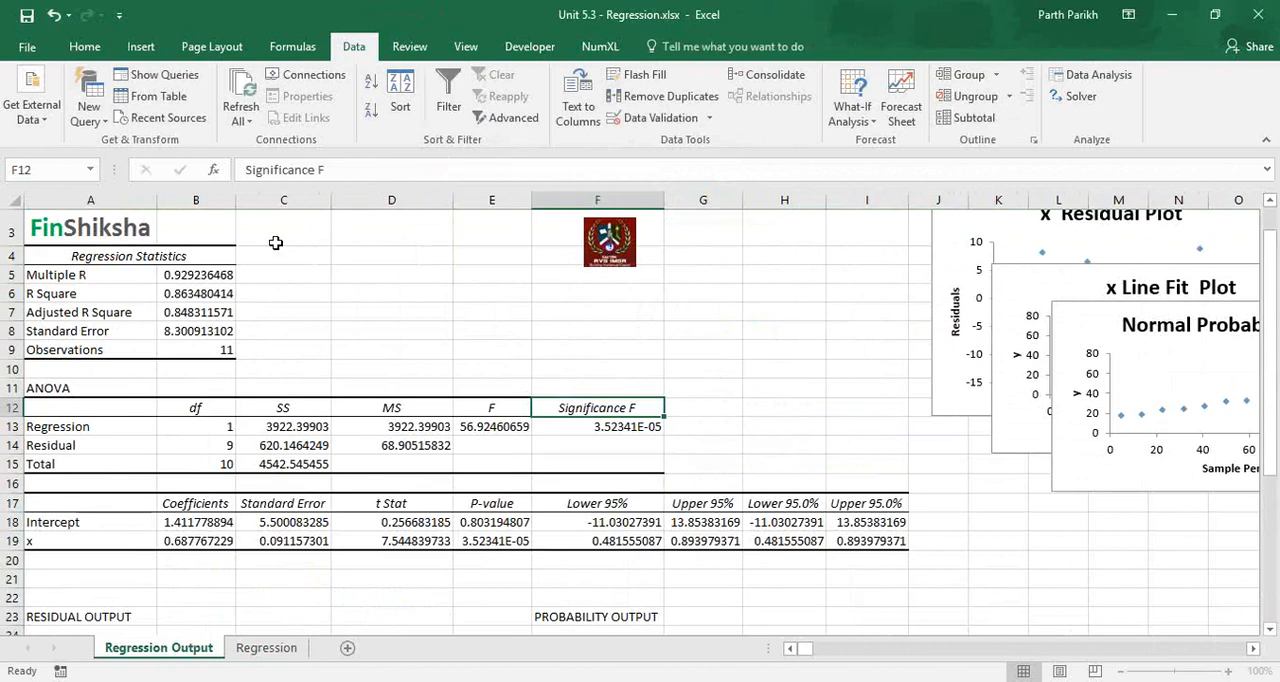
{"action": "left_click", "coordinate": [276, 245]}
{"action": "key", "text": "Down"}
{"action": "key", "text": "Down"}
{"action": "key", "text": "Down"}
{"action": "key", "text": "Down"}
{"action": "key", "text": "Down"}
{"action": "key", "text": "Down"}
{"action": "key", "text": "Down"}
{"action": "key", "text": "Down"}
{"action": "key", "text": "Down"}
{"action": "key", "text": "Down"}
{"action": "key", "text": "Down"}
{"action": "key", "text": "Down"}
{"action": "key", "text": "Down"}
{"action": "key", "text": "Down"}
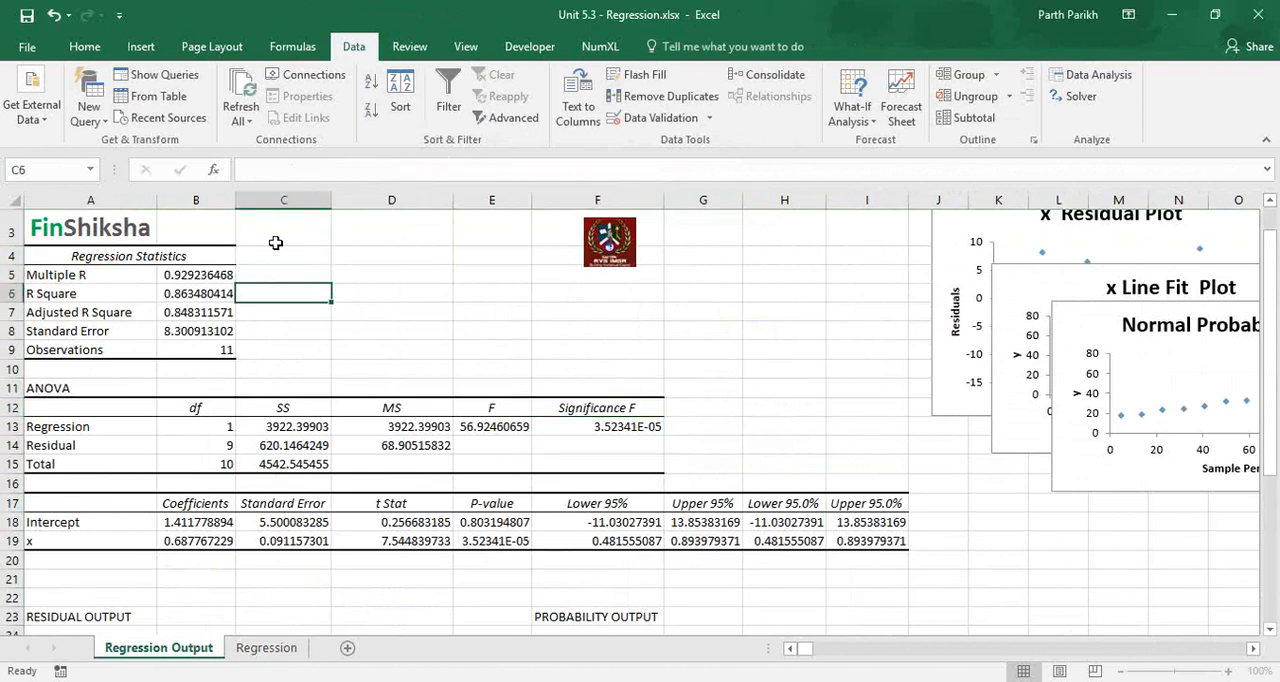
{"action": "key", "text": "Down"}
{"action": "key", "text": "Down"}
{"action": "key", "text": "Down"}
{"action": "key", "text": "Down"}
{"action": "key", "text": "Down"}
{"action": "key", "text": "Down"}
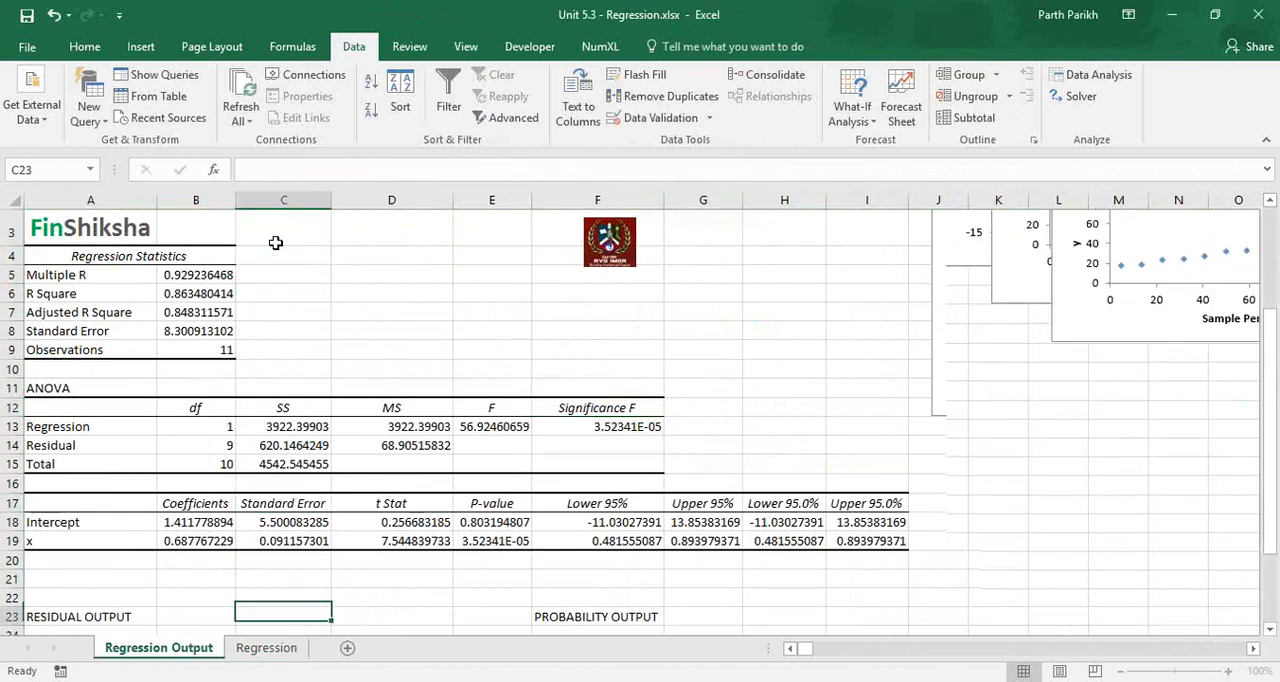
{"action": "key", "text": "Down"}
{"action": "key", "text": "Down"}
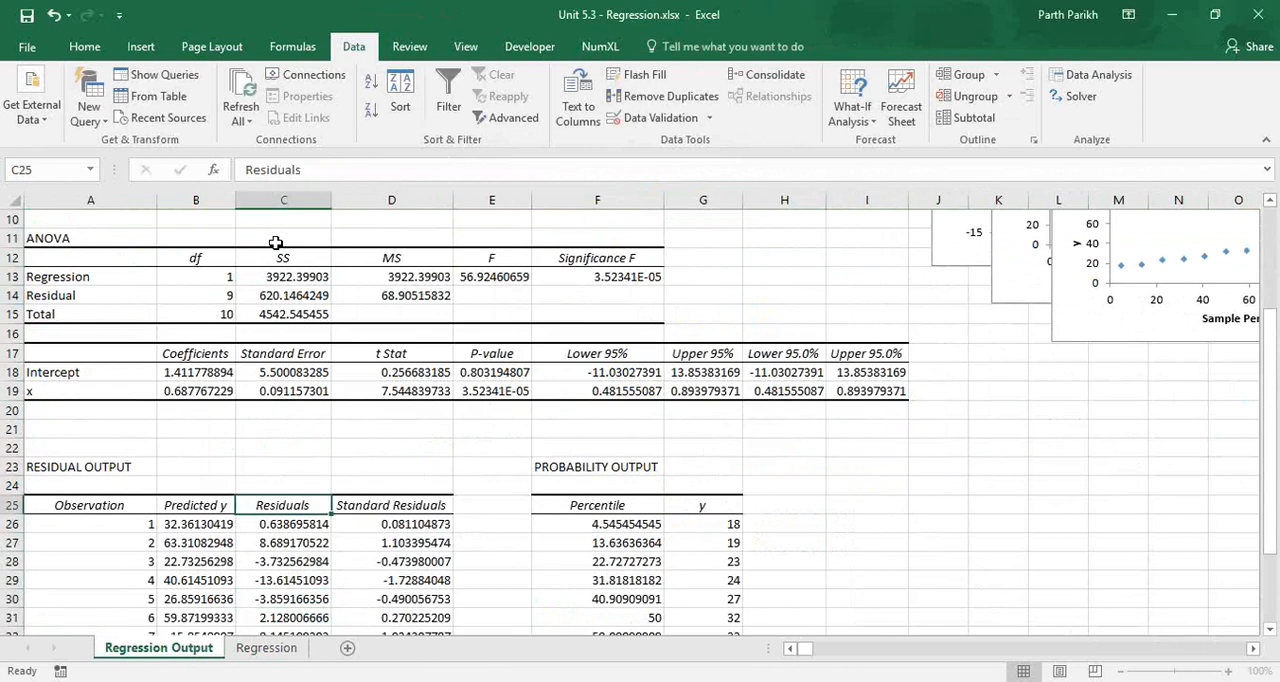
{"action": "key", "text": "Down"}
{"action": "key", "text": "Down"}
{"action": "key", "text": "Down"}
{"action": "key", "text": "Down"}
{"action": "key", "text": "Down"}
{"action": "key", "text": "Down"}
{"action": "key", "text": "Down"}
{"action": "key", "text": "Down"}
{"action": "key", "text": "Down"}
{"action": "key", "text": "Down"}
{"action": "key", "text": "Down"}
{"action": "key", "text": "Down"}
{"action": "key", "text": "Down"}
{"action": "key", "text": "Down"}
{"action": "key", "text": "Down"}
{"action": "key", "text": "Down"}
{"action": "key", "text": "Down"}
{"action": "key", "text": "Down"}
{"action": "key", "text": "Down"}
{"action": "key", "text": "Down"}
{"action": "key", "text": "Down"}
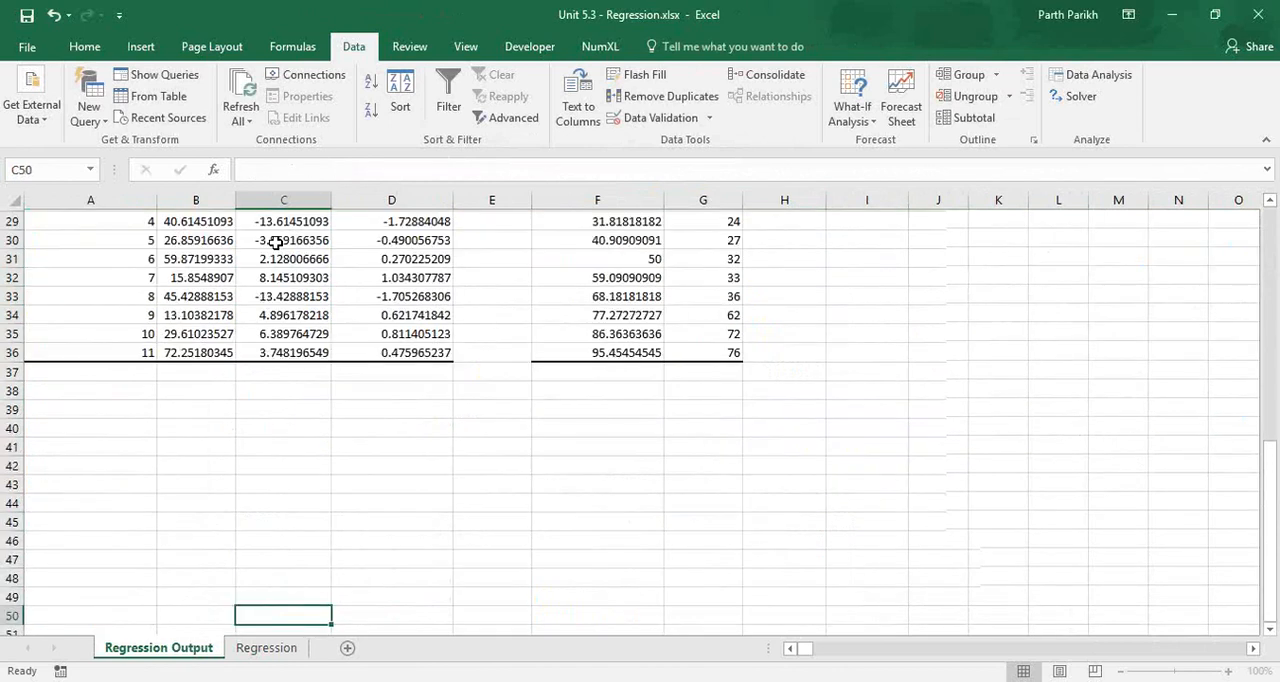
{"action": "key", "text": "Up"}
{"action": "key", "text": "Up"}
{"action": "key", "text": "Up"}
{"action": "key", "text": "Up"}
{"action": "key", "text": "Up"}
{"action": "key", "text": "Up"}
{"action": "key", "text": "Up"}
{"action": "key", "text": "Up"}
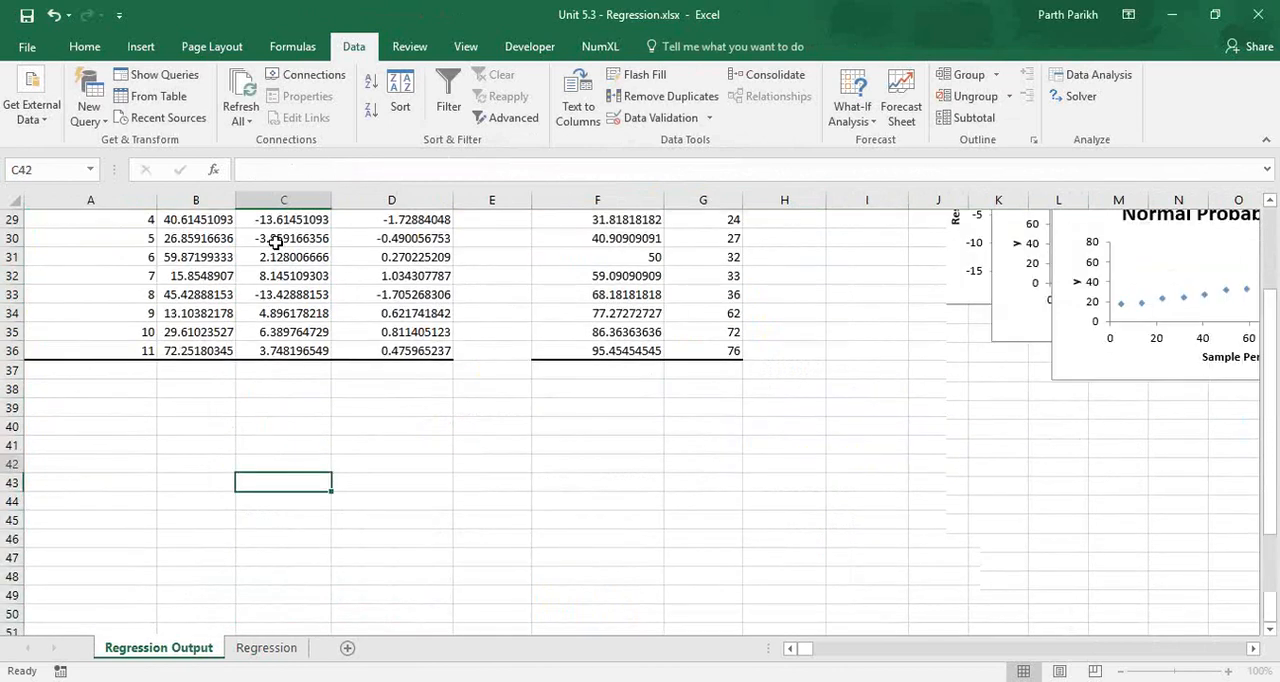
{"action": "key", "text": "Up"}
{"action": "key", "text": "Up"}
{"action": "key", "text": "Up"}
{"action": "key", "text": "Up"}
{"action": "key", "text": "Up"}
{"action": "key", "text": "Up"}
{"action": "key", "text": "Up"}
{"action": "key", "text": "Up"}
{"action": "key", "text": "Up"}
{"action": "key", "text": "Up"}
{"action": "key", "text": "Up"}
{"action": "key", "text": "Up"}
{"action": "key", "text": "Up"}
{"action": "key", "text": "Up"}
{"action": "key", "text": "Up"}
{"action": "key", "text": "Up"}
{"action": "key", "text": "Up"}
{"action": "key", "text": "Up"}
{"action": "key", "text": "Up"}
{"action": "key", "text": "Up"}
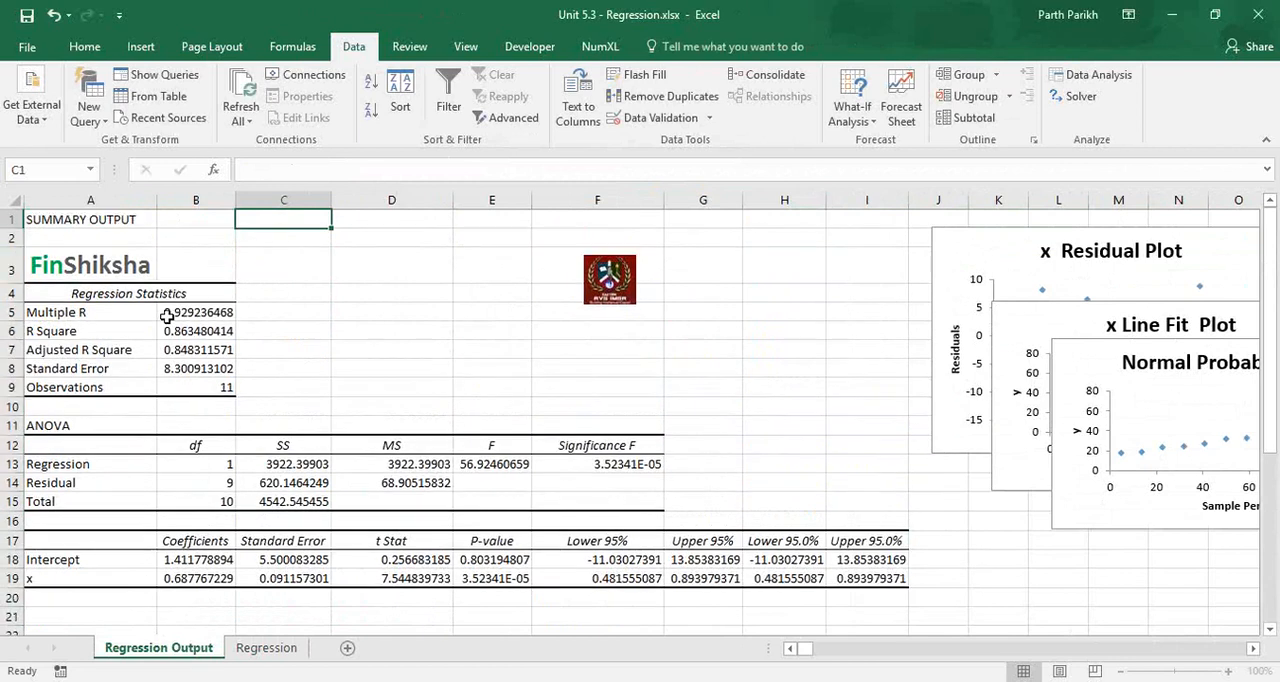
Examine the regression statistics and the intercept and x coefficients, and relate them to the equation in A4 of the Regression sheet.
{"action": "left_click", "coordinate": [167, 316]}
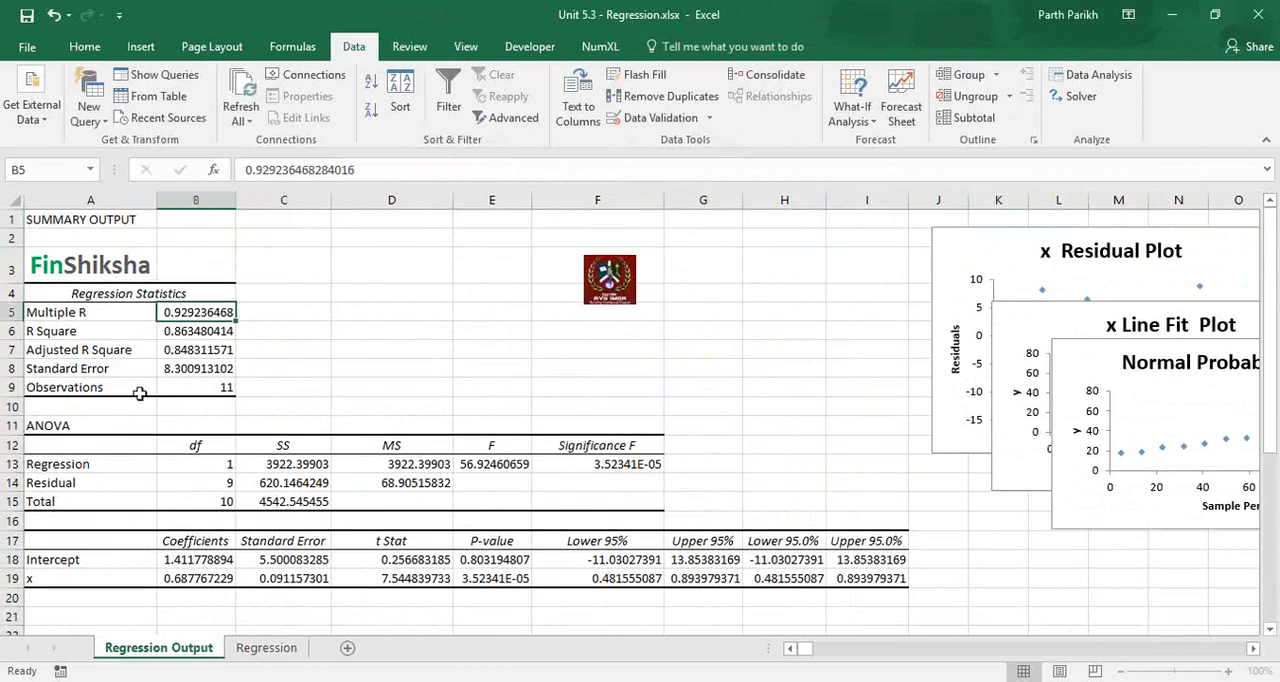
{"action": "left_click_drag", "start_coordinate": [195, 293], "coordinate": [187, 378]}
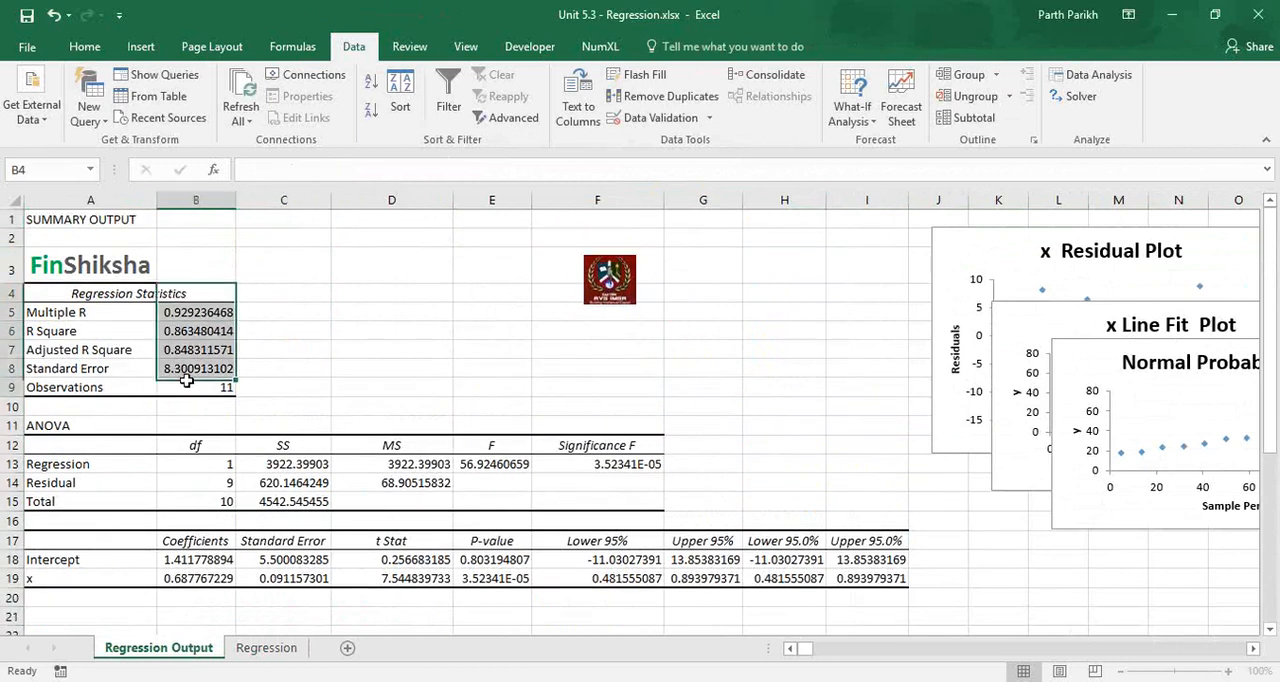
{"action": "left_click_drag", "start_coordinate": [134, 541], "coordinate": [205, 578]}
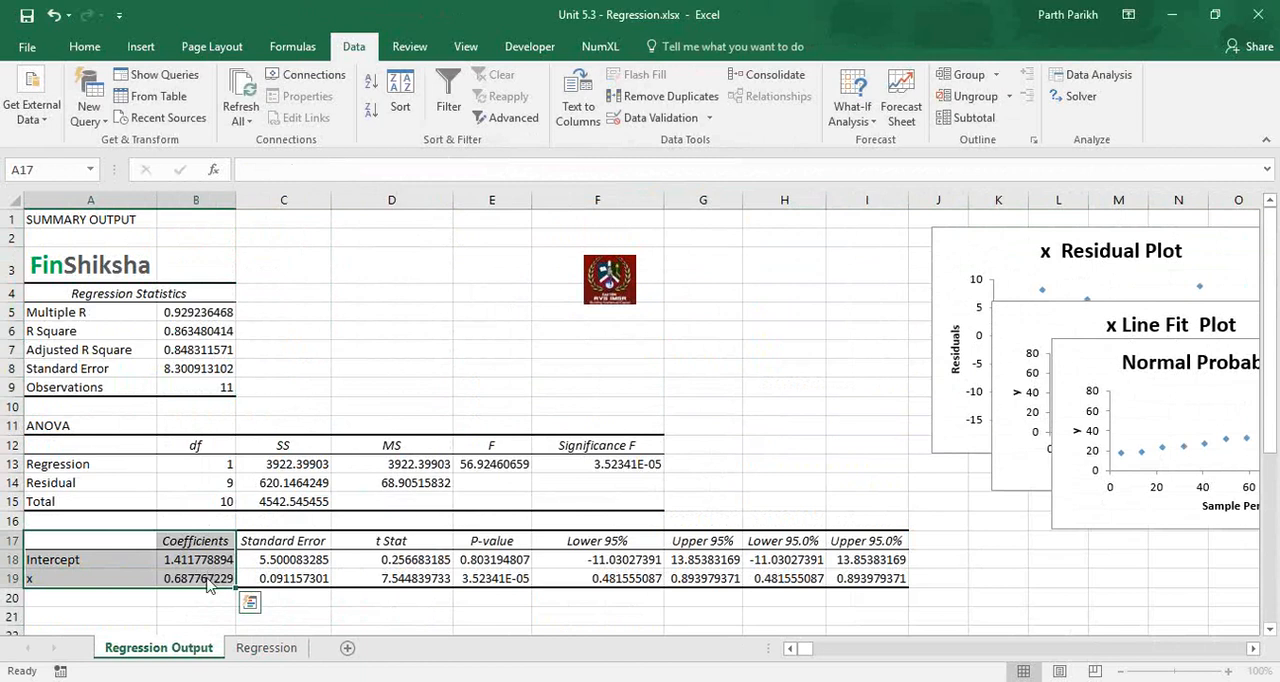
{"action": "left_click", "coordinate": [266, 647]}
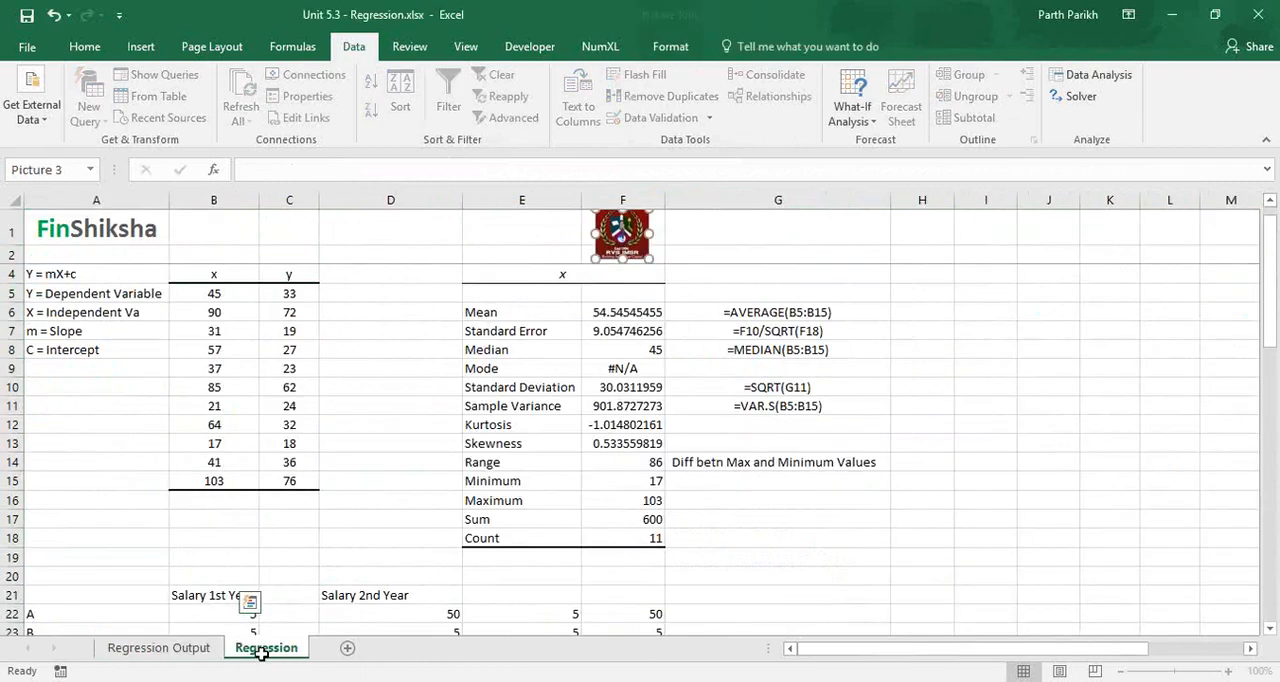
{"action": "left_click", "coordinate": [77, 279]}
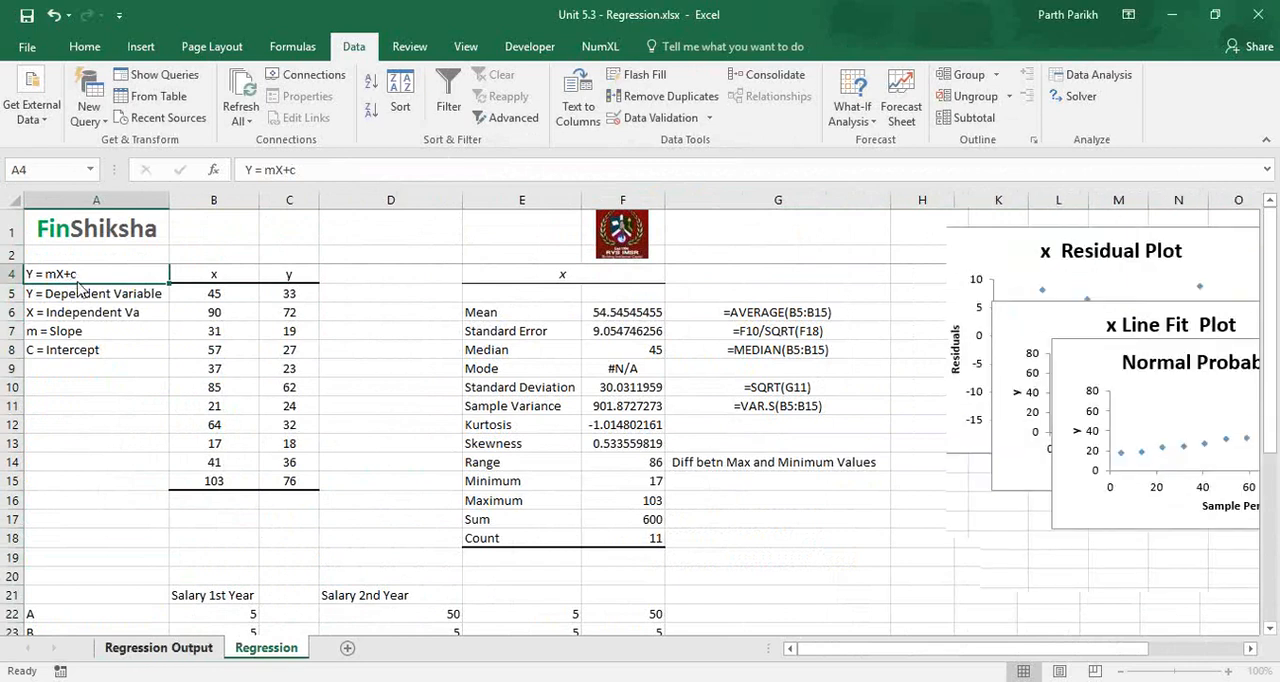
Highlight the Coefficients column in B17:B19 of the Regression Output sheet with a yellow fill.
{"action": "key", "text": "ctrl+Page_Up"}
{"action": "left_click_drag", "start_coordinate": [198, 541], "coordinate": [205, 578]}
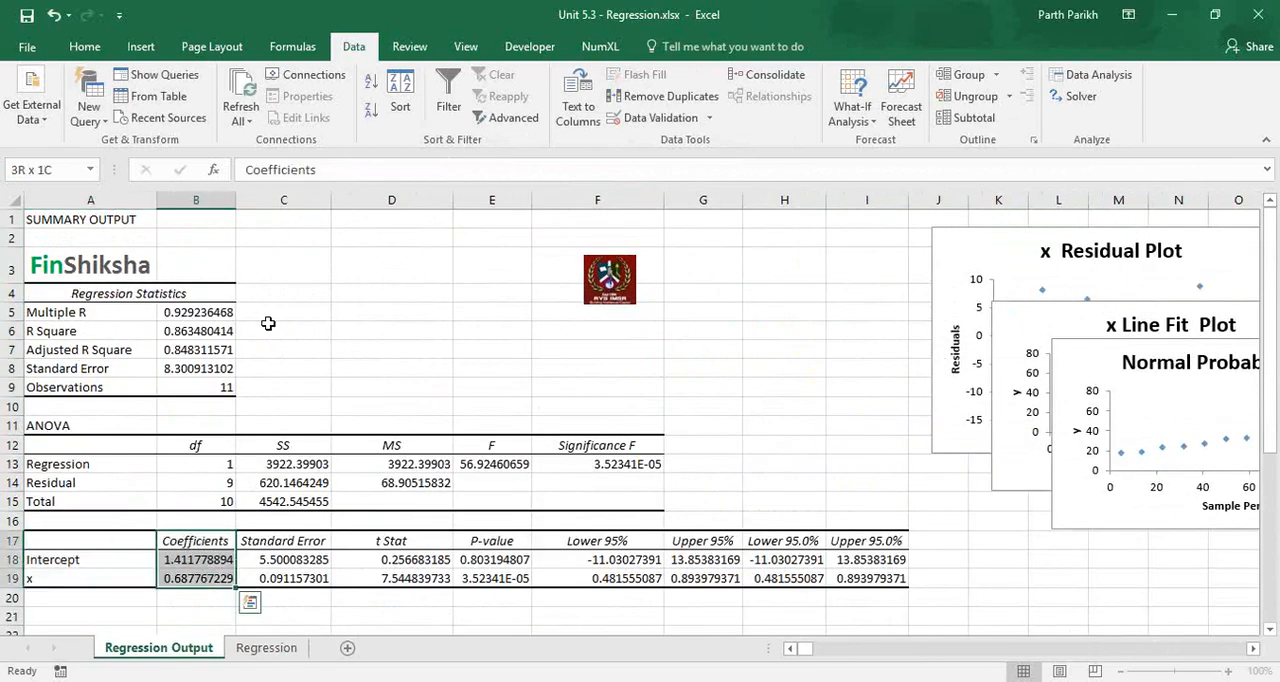
{"action": "left_click", "coordinate": [86, 47]}
{"action": "left_click", "coordinate": [287, 110]}
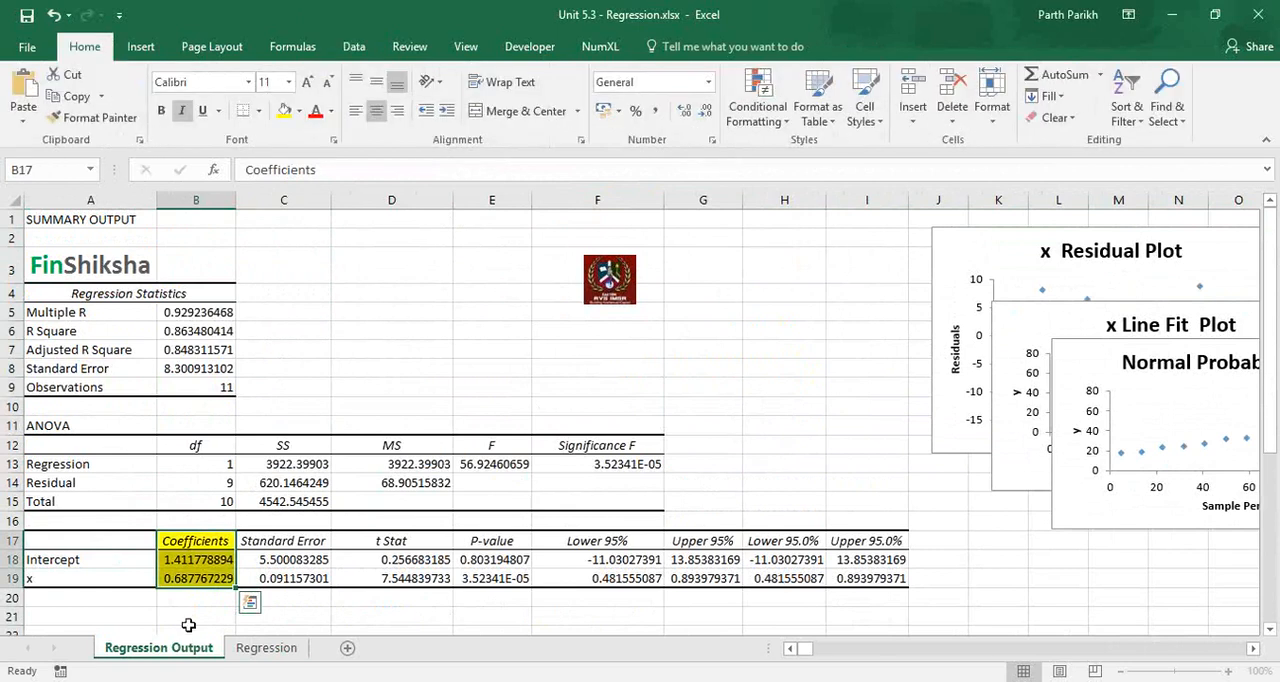
Start the regression line equation in B21 of the Regression Output sheet with "Y =".
{"action": "left_click", "coordinate": [192, 614]}
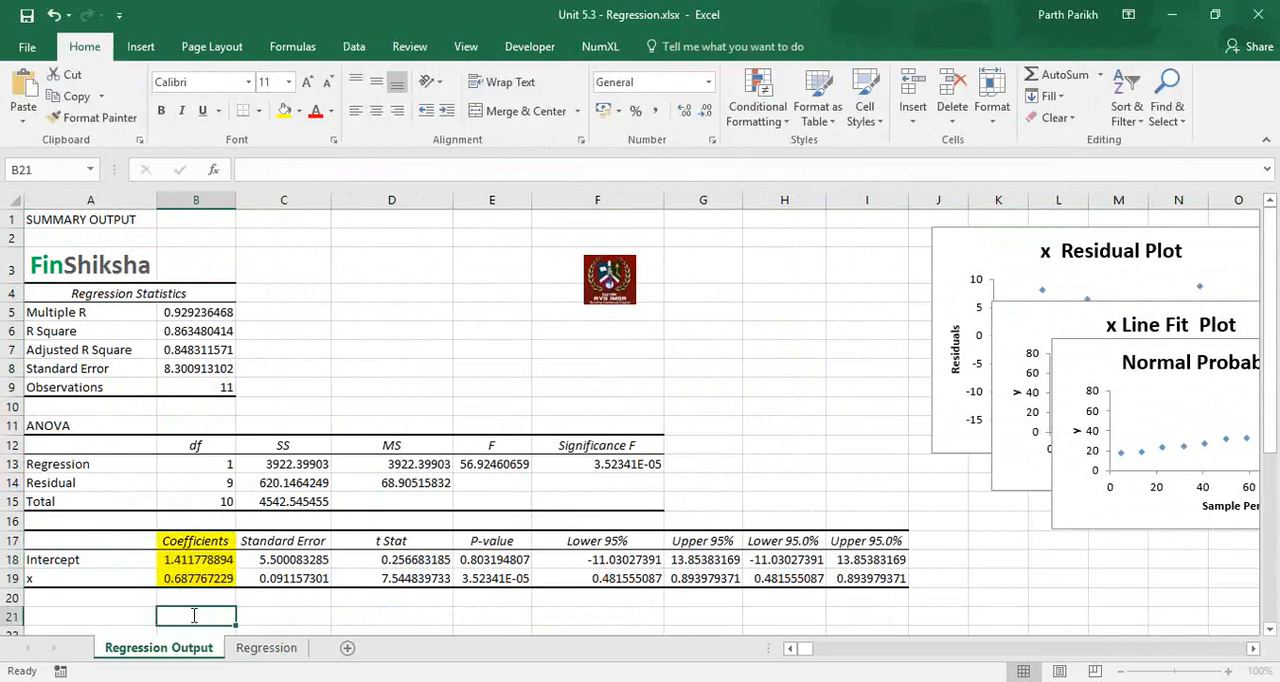
{"action": "type", "text": "Y ="}
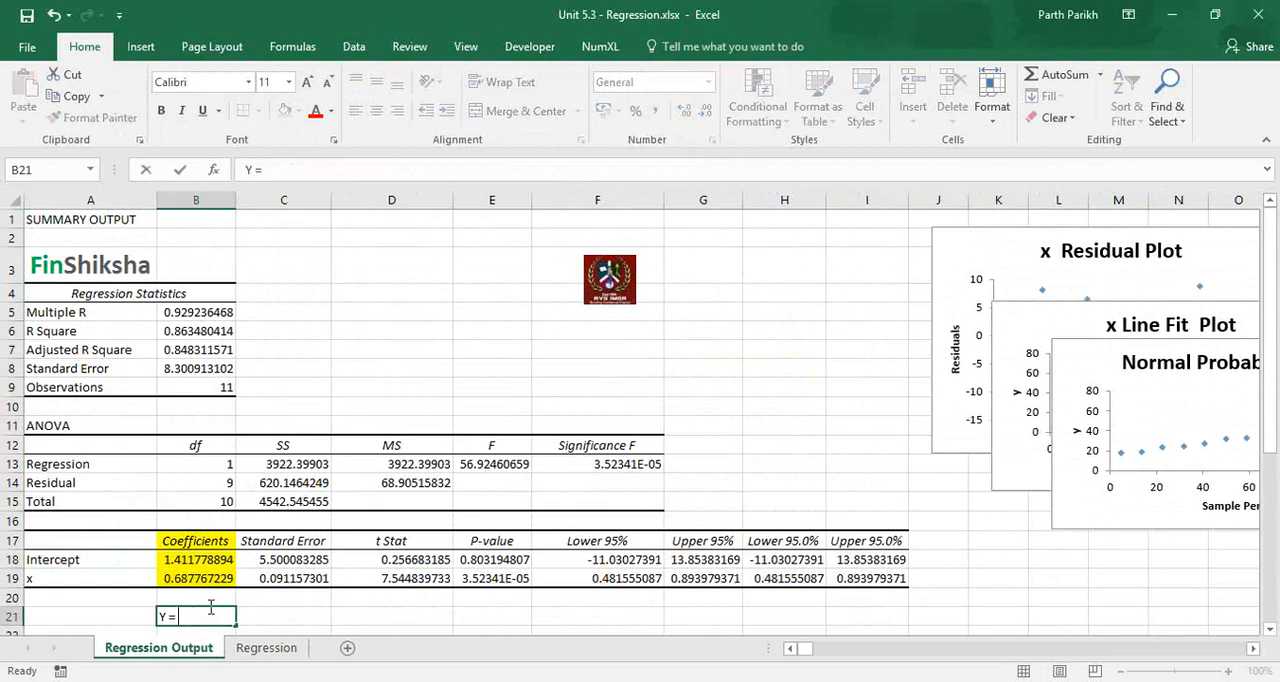
{"action": "key", "text": "Return"}
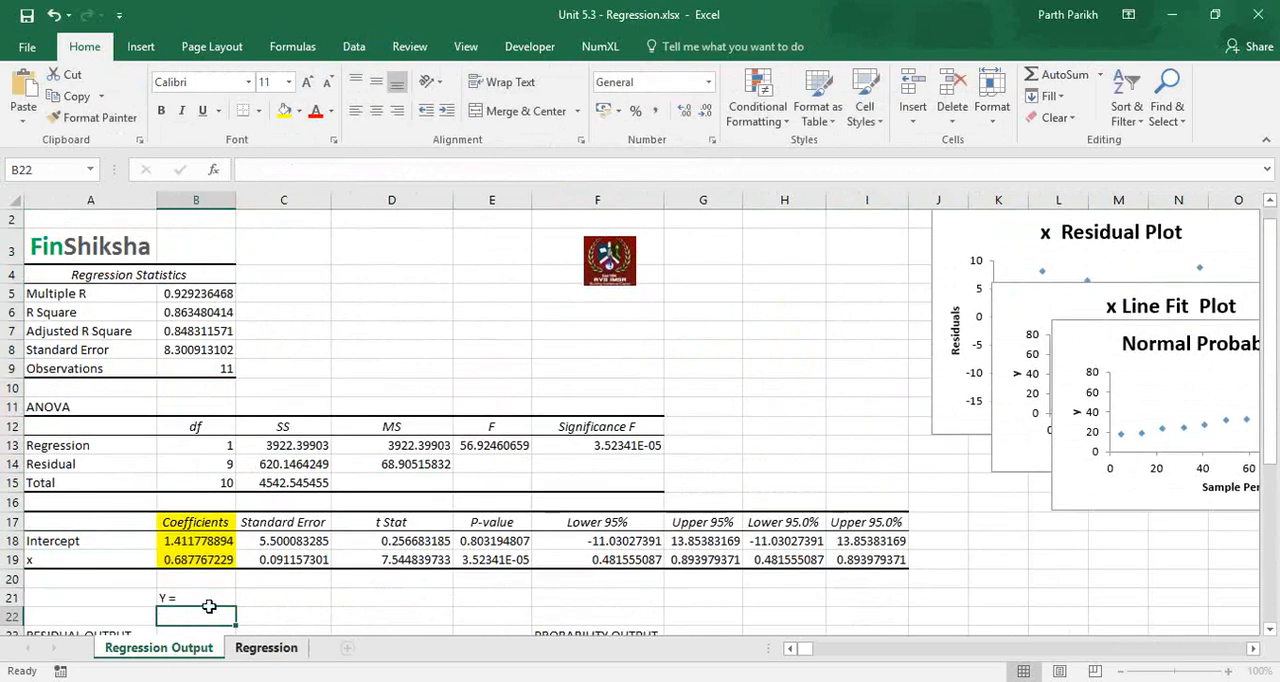
Check the slope definition in the Regression sheet and add the x coefficient term, making B21 read "Y = 0.687767229 * X+".
{"action": "key", "text": "ctrl+Page_Down"}
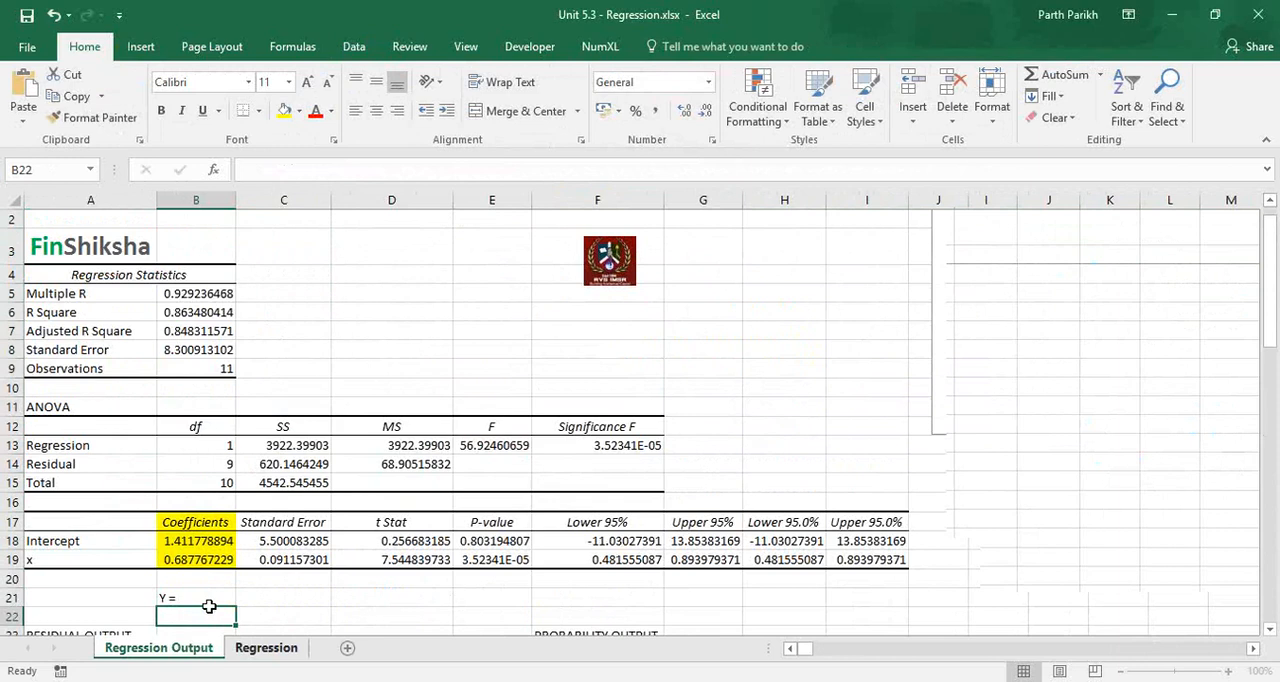
{"action": "key", "text": "ctrl+Page_Down"}
{"action": "left_click", "coordinate": [98, 333]}
{"action": "key", "text": "ctrl+Page_Up"}
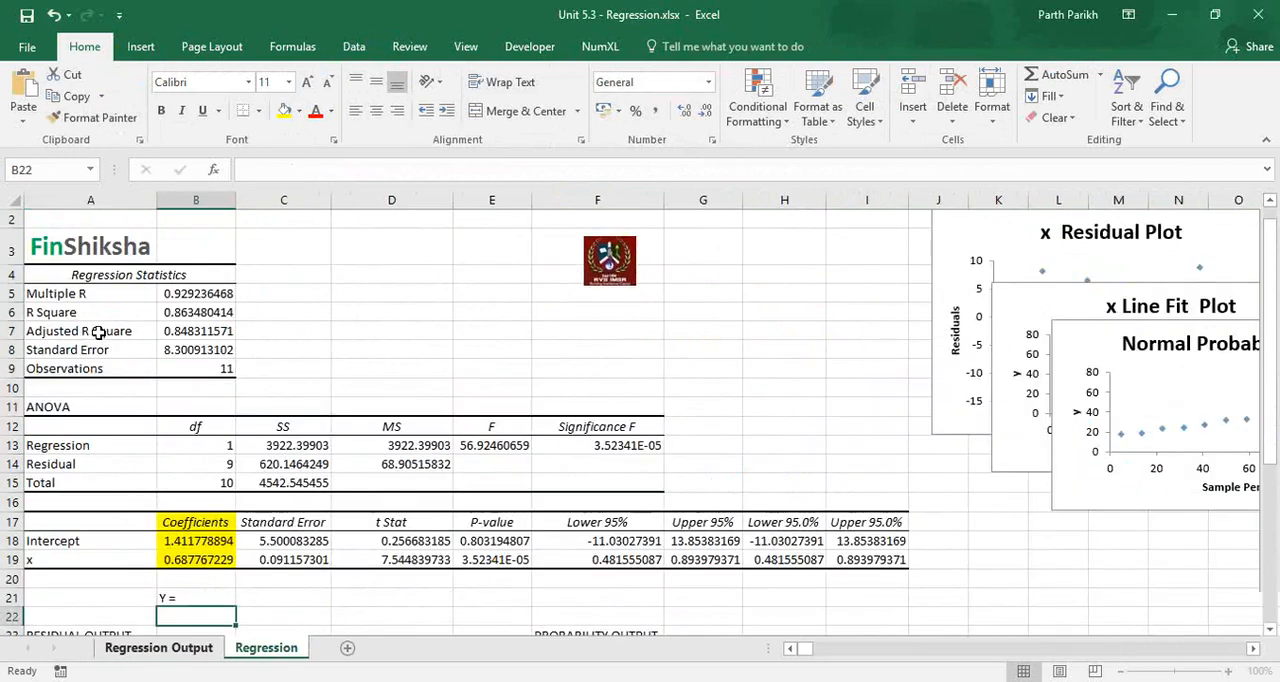
{"action": "left_click", "coordinate": [177, 559]}
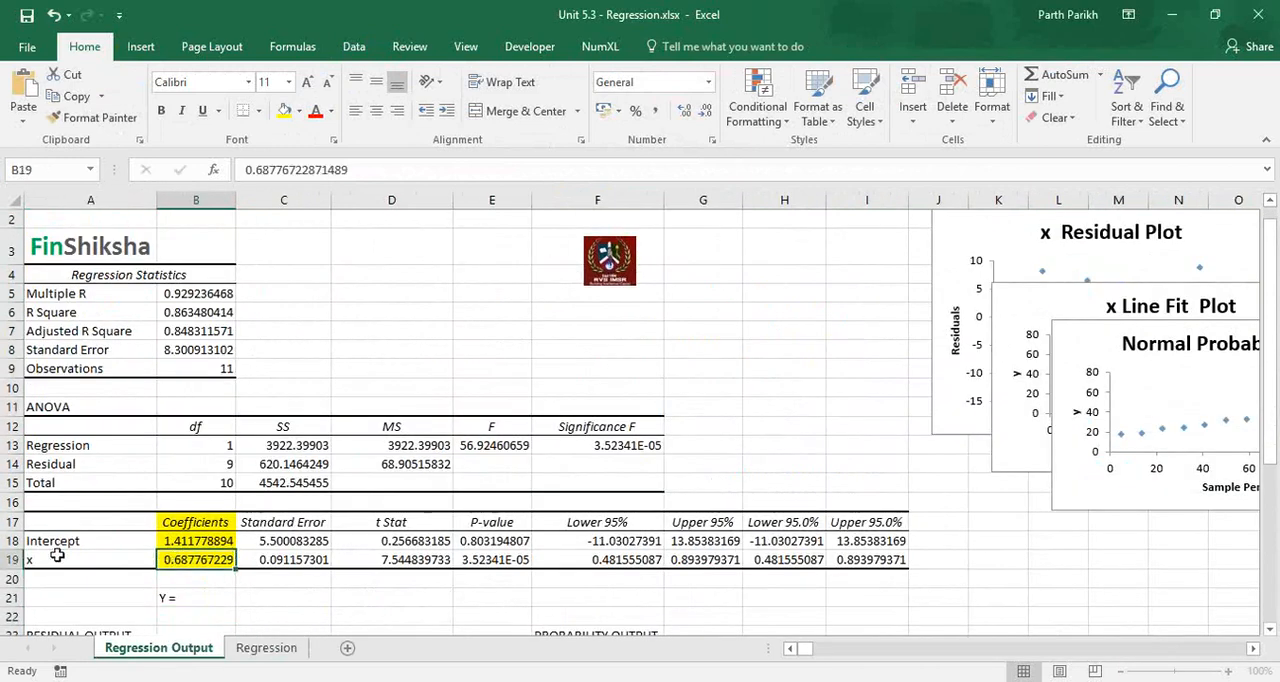
{"action": "left_click", "coordinate": [201, 595]}
{"action": "double_click", "coordinate": [201, 595]}
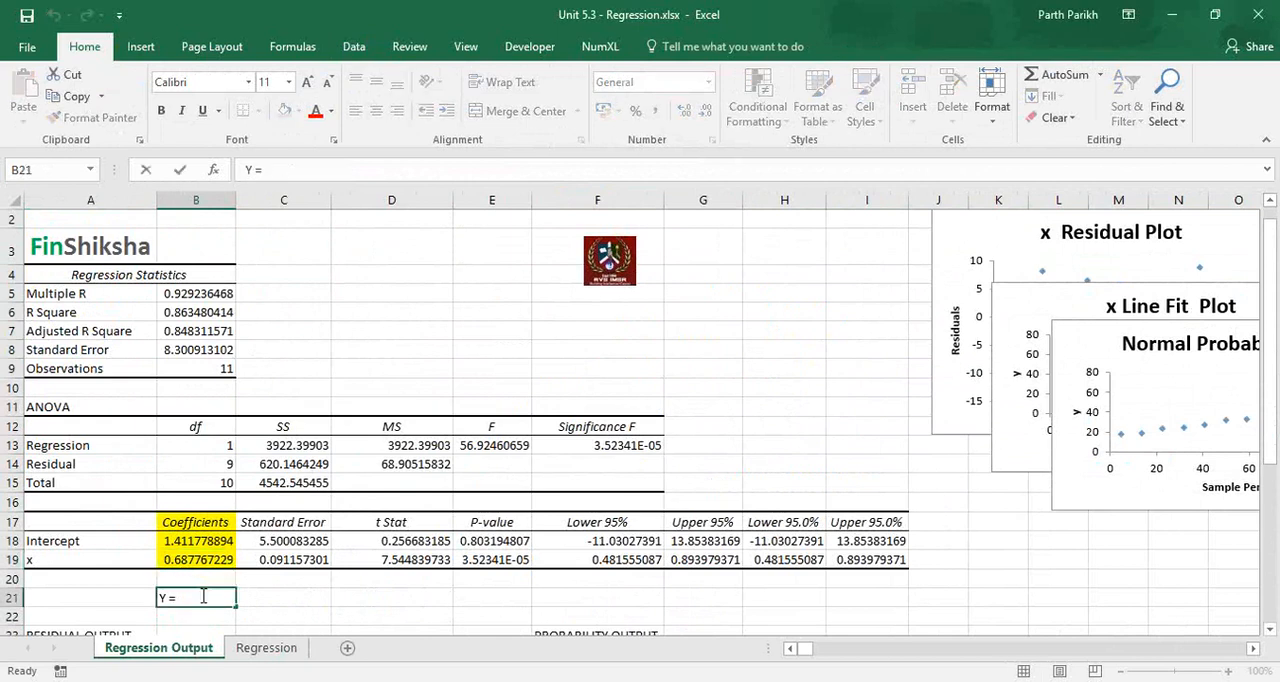
{"action": "type", "text": "0.687767229"}
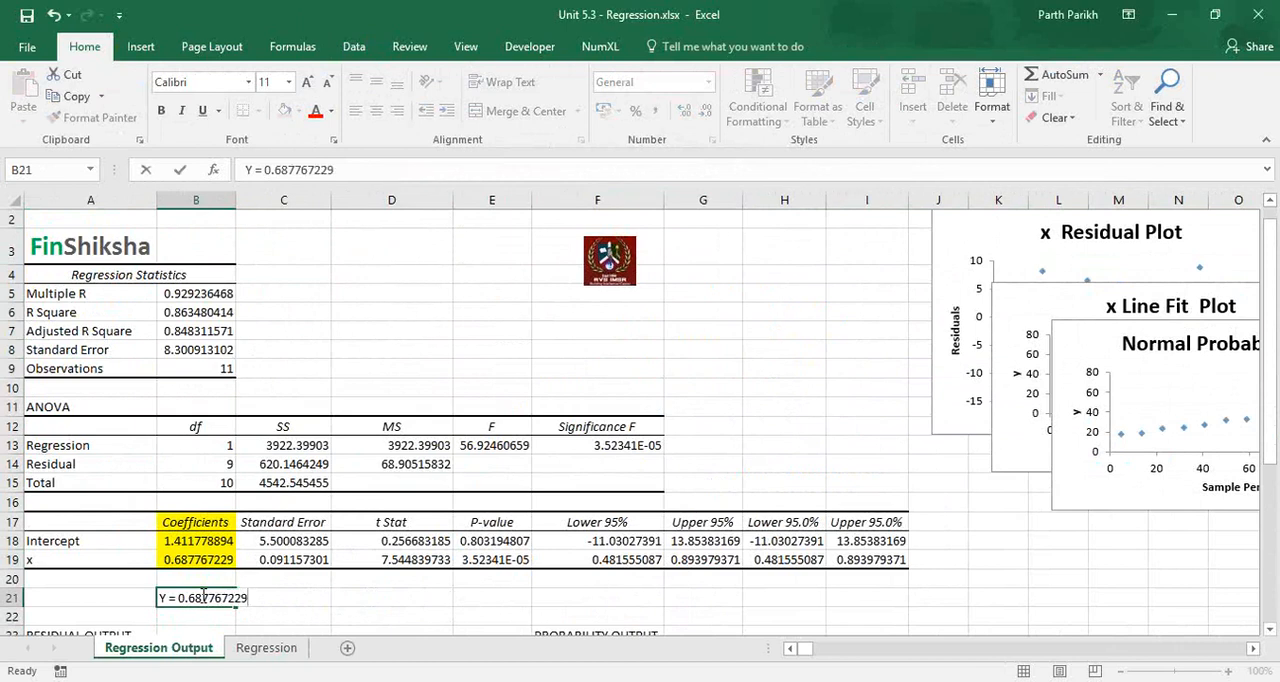
{"action": "type", "text": " * X+"}
{"action": "key", "text": "Return"}
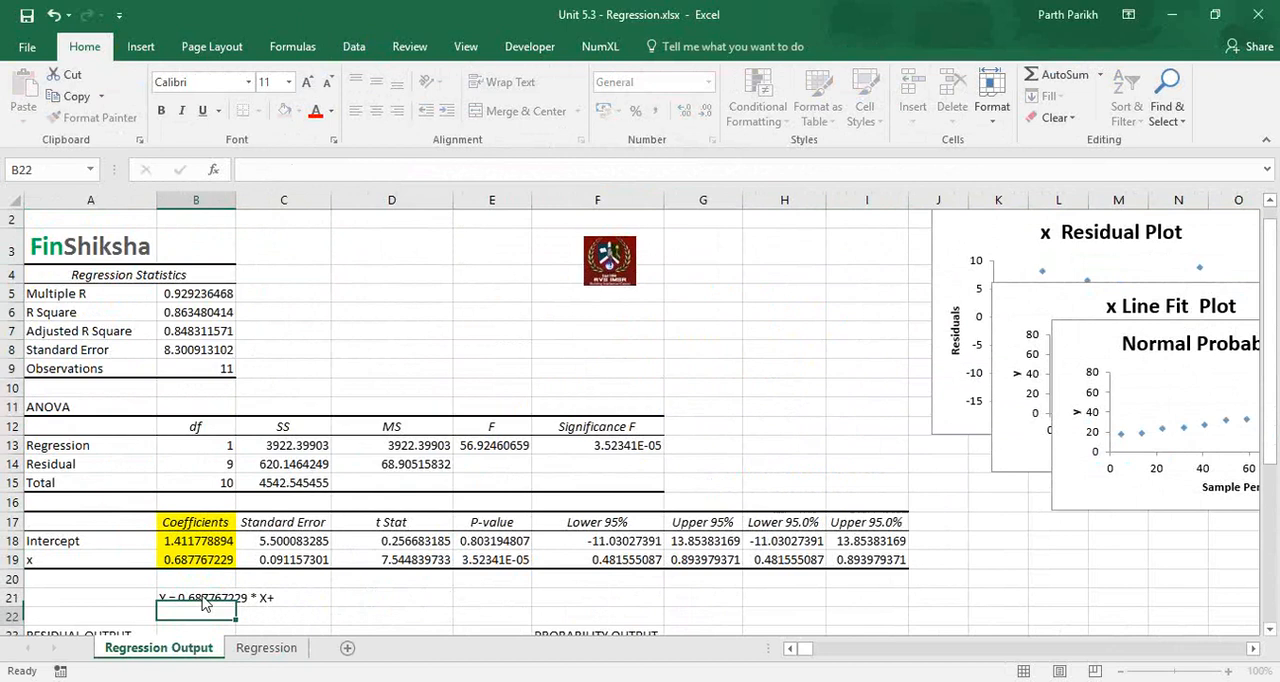
Check the intercept definition in the Regression sheet and complete the B21 equation as "Y = 0.687767229 * X + 1.411778894".
{"action": "key", "text": "ctrl+Page_Down"}
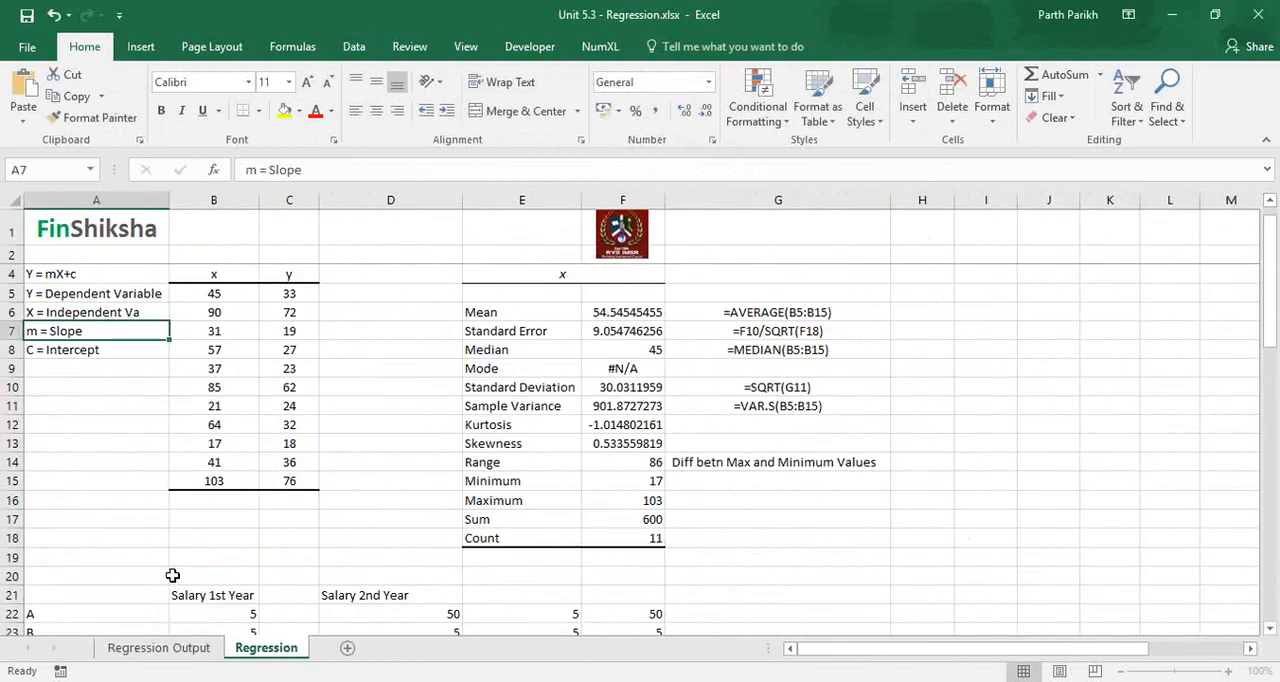
{"action": "key", "text": "Down"}
{"action": "key", "text": "ctrl+Page_Up"}
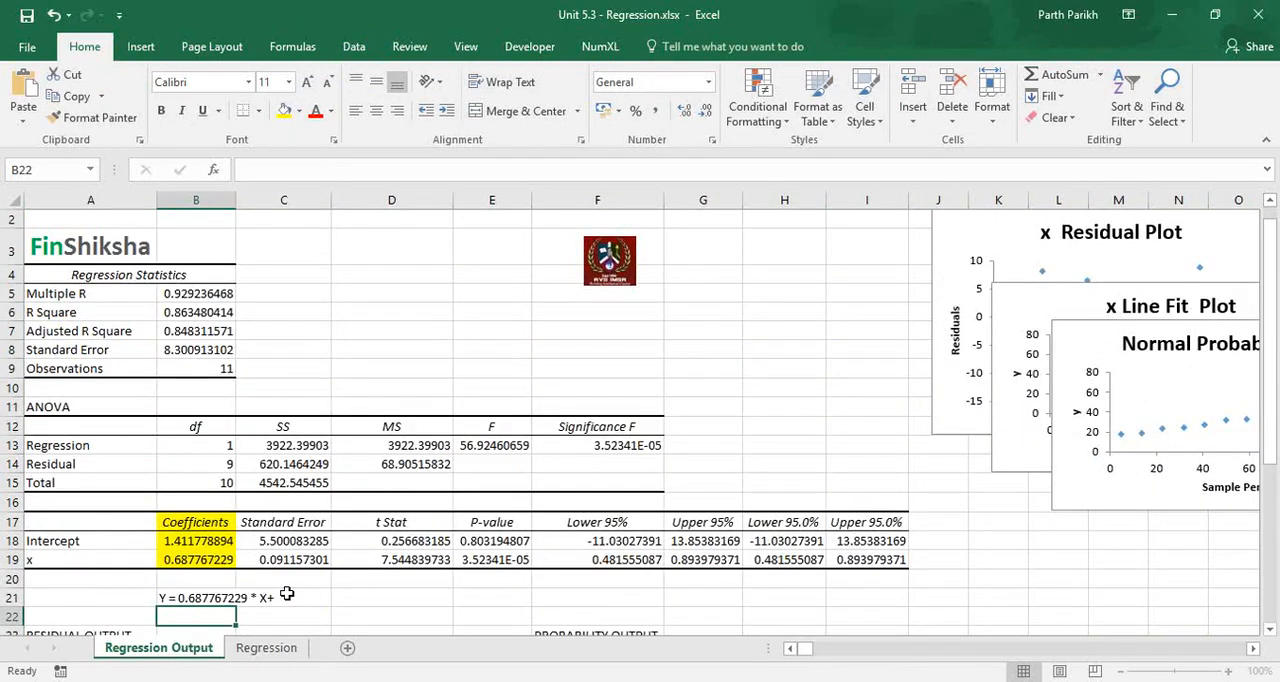
{"action": "left_click", "coordinate": [287, 596]}
{"action": "key", "text": "Left"}
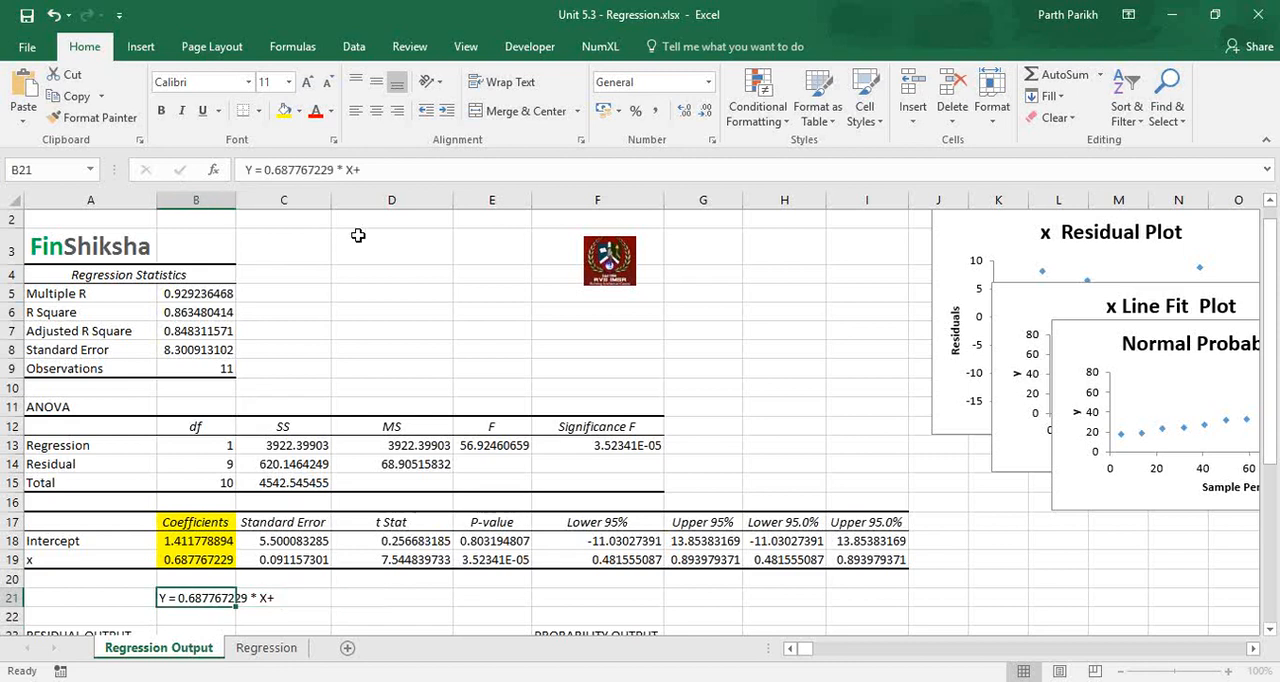
{"action": "key", "text": "F2"}
{"action": "key", "text": "BackSpace"}
{"action": "type", "text": "+"}
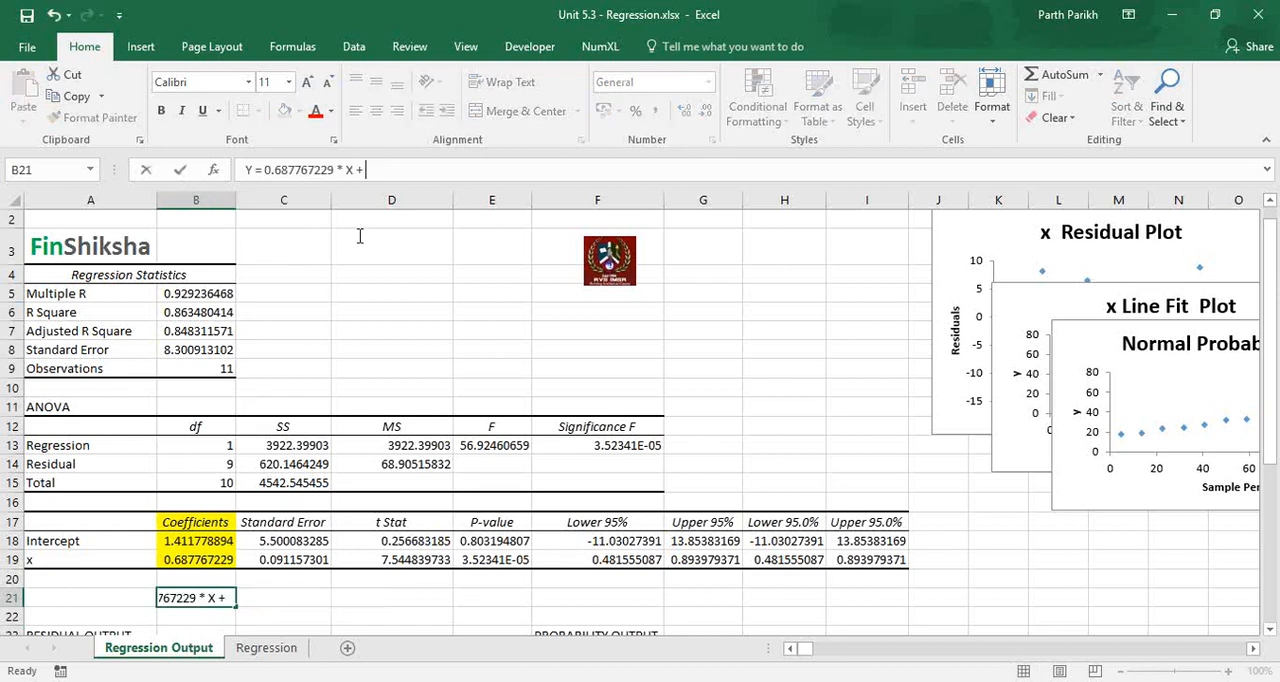
{"action": "type", "text": " 1.4"}
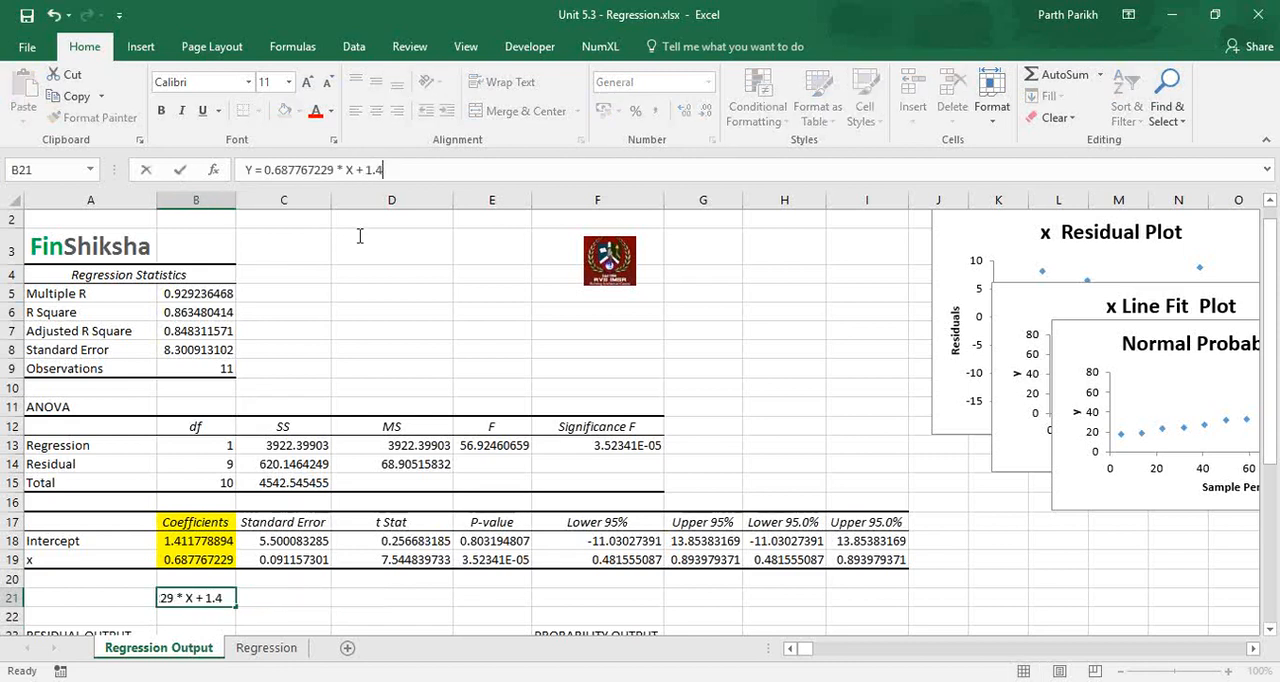
{"action": "type", "text": "11778"}
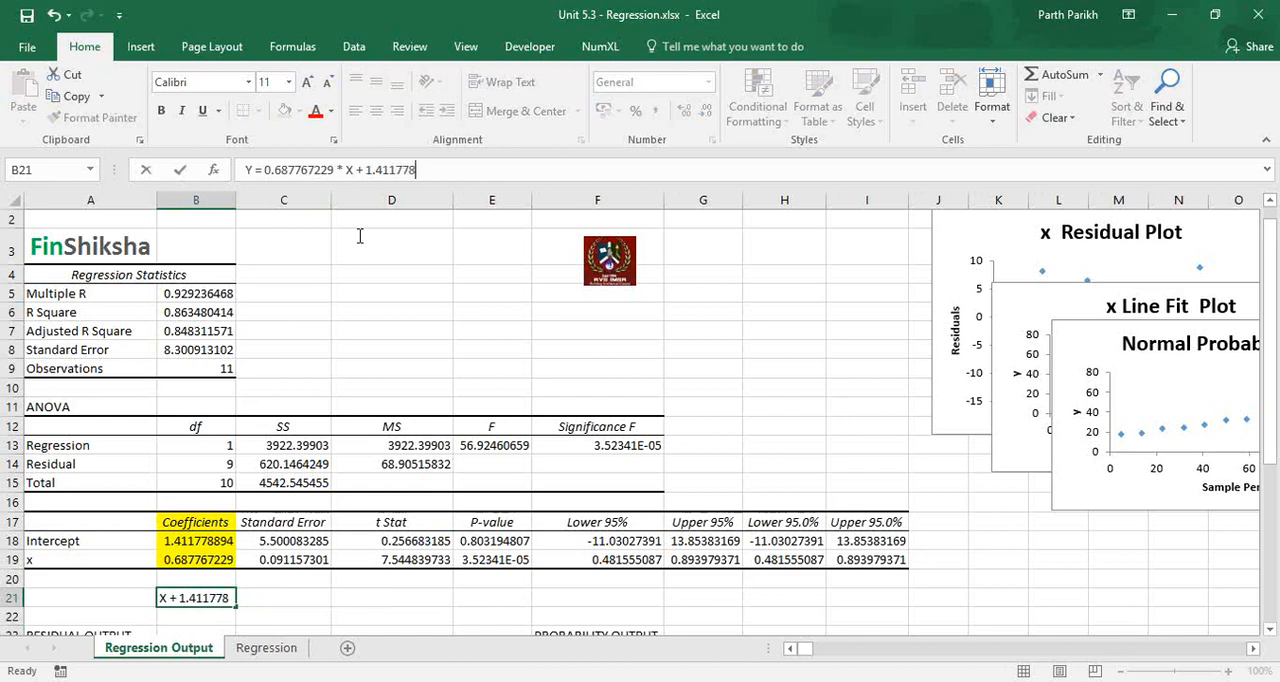
{"action": "type", "text": "894"}
{"action": "key", "text": "Return"}
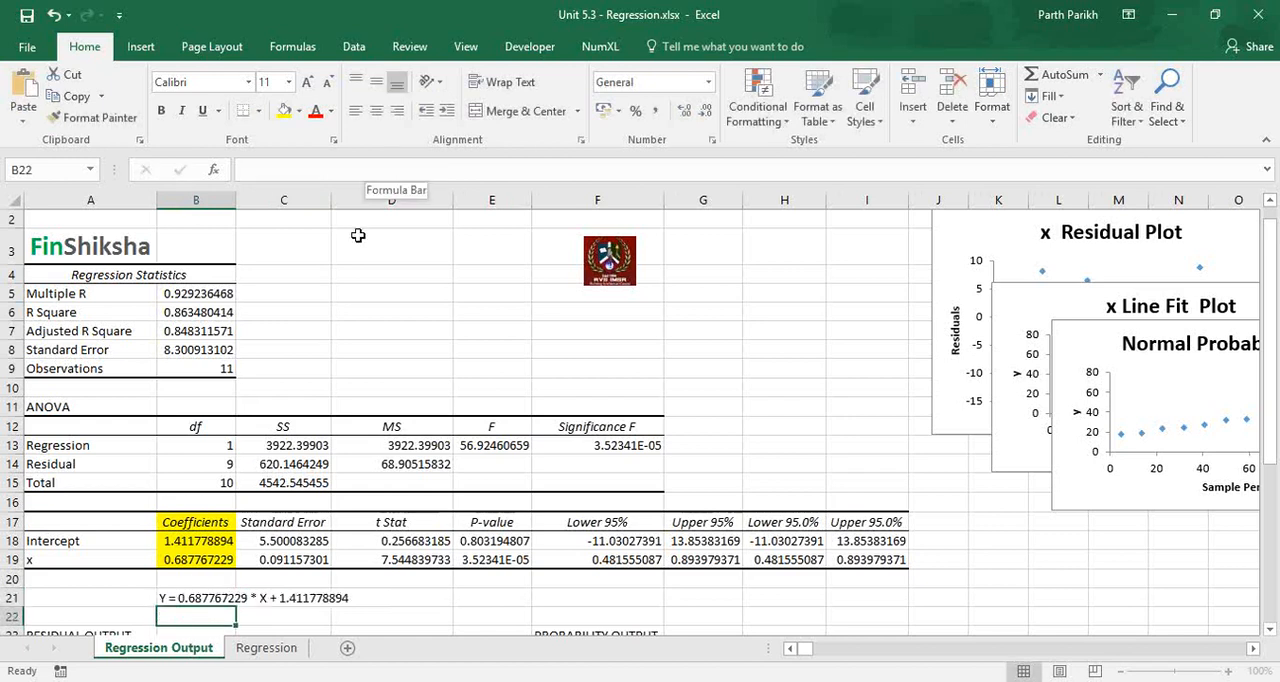
Enter the formula =B19*A22+B18 in B22 of the Regression Output sheet to calculate Y from an X value in A22.
{"action": "scroll", "coordinate": [235, 596], "scroll_direction": "down", "scroll_amount": 1}
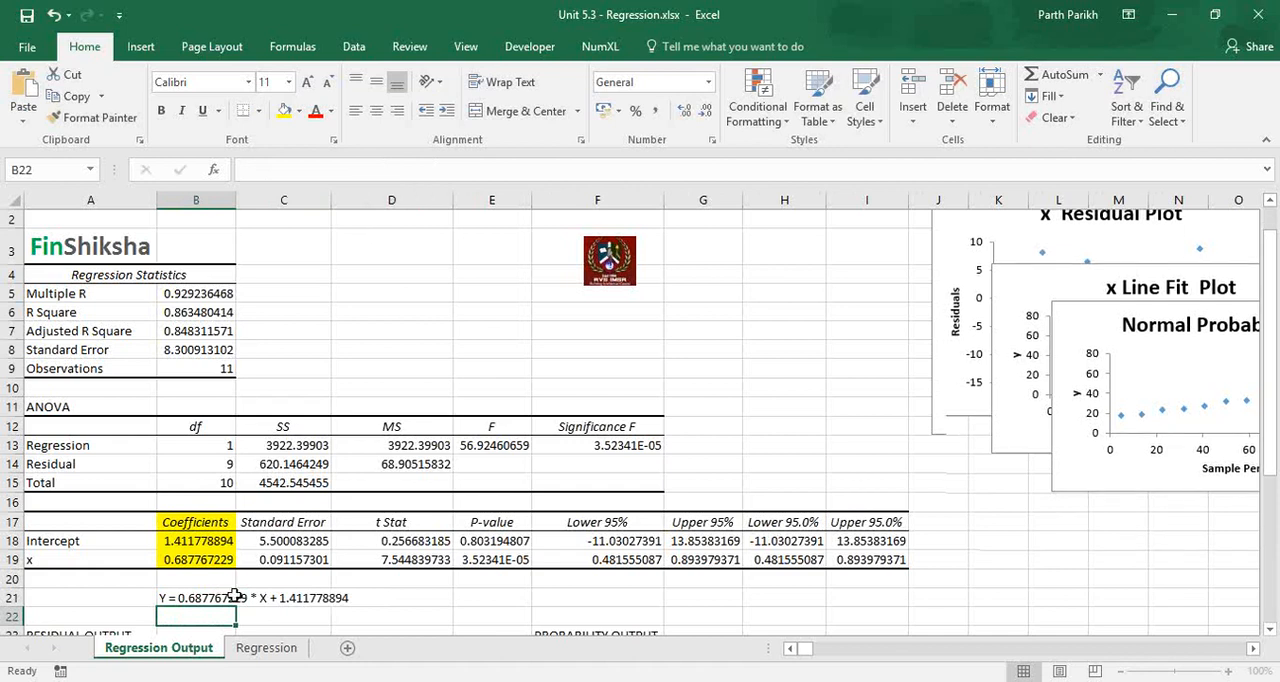
{"action": "scroll", "coordinate": [235, 596], "scroll_direction": "down", "scroll_amount": 1}
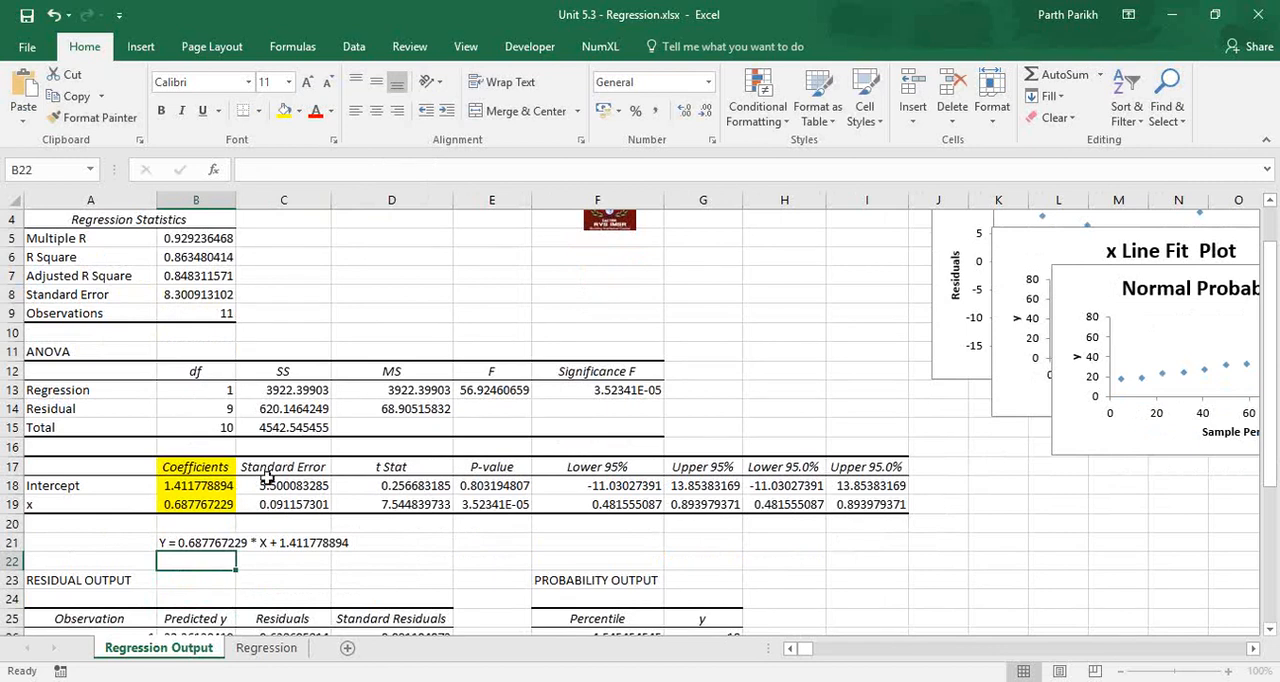
{"action": "key", "text": "ctrl+Page_Down"}
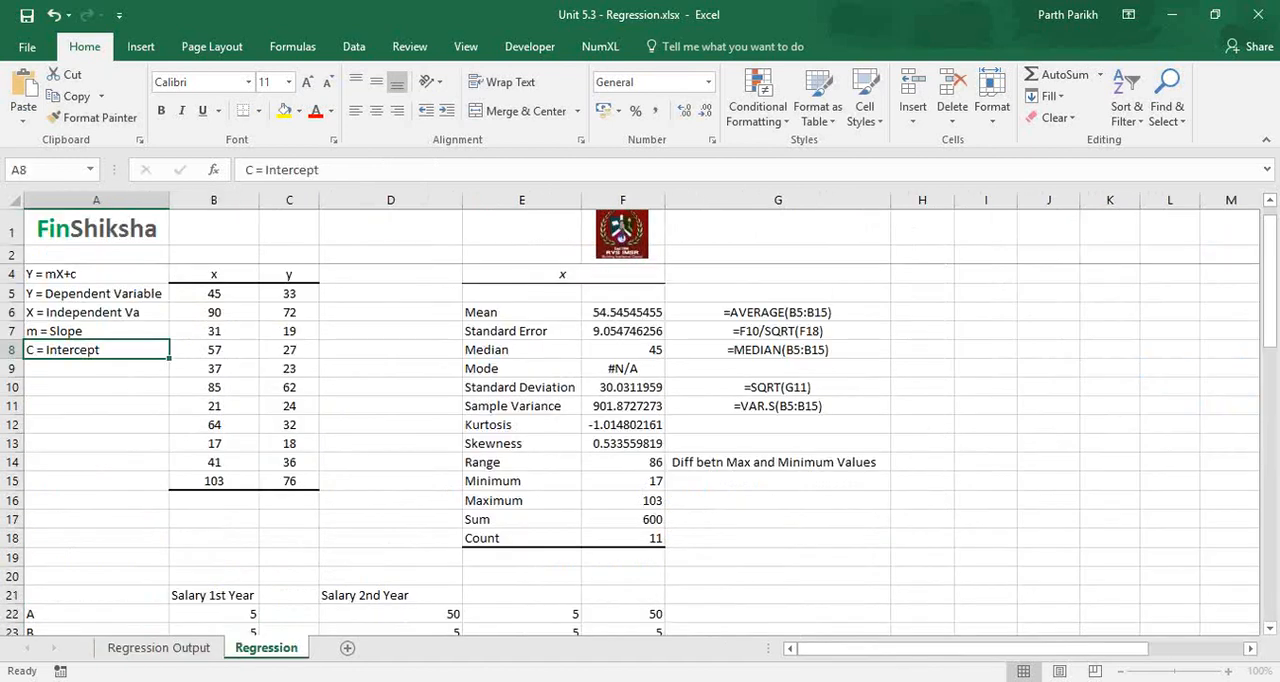
{"action": "left_click", "coordinate": [214, 519]}
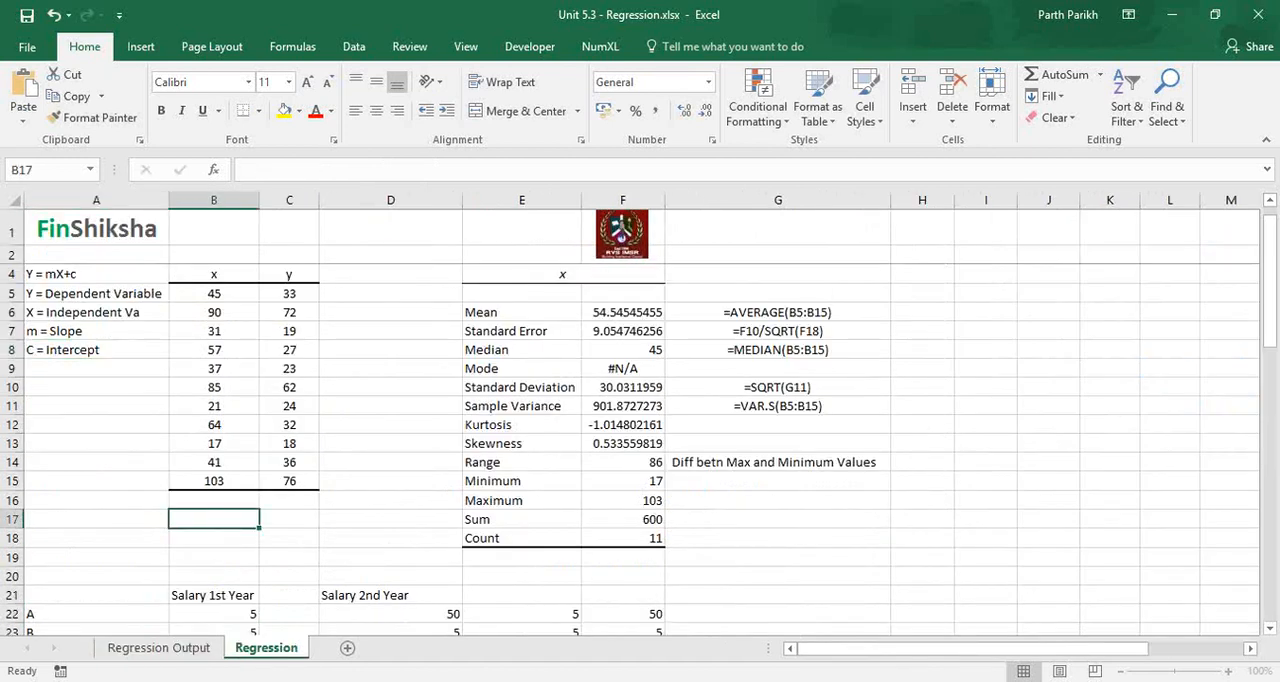
{"action": "key", "text": "ctrl+Page_Up"}
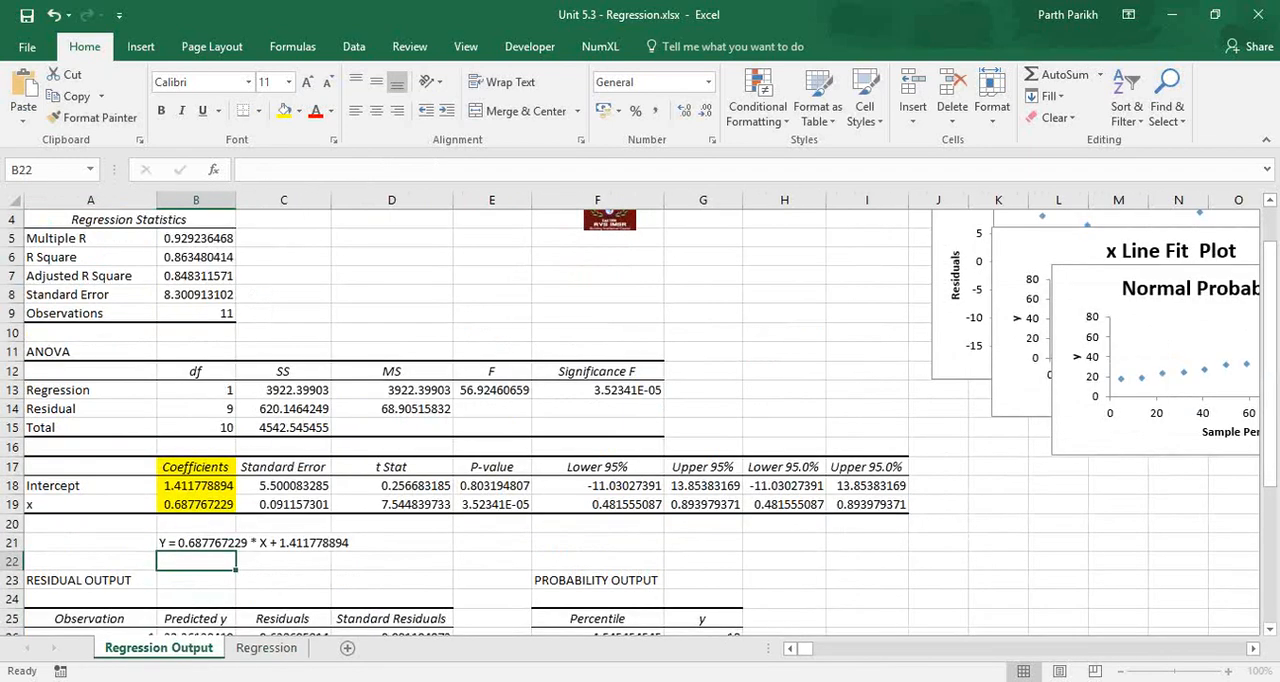
{"action": "type", "text": "="}
{"action": "key", "text": "Up"}
{"action": "key", "text": "Up"}
{"action": "key", "text": "Up"}
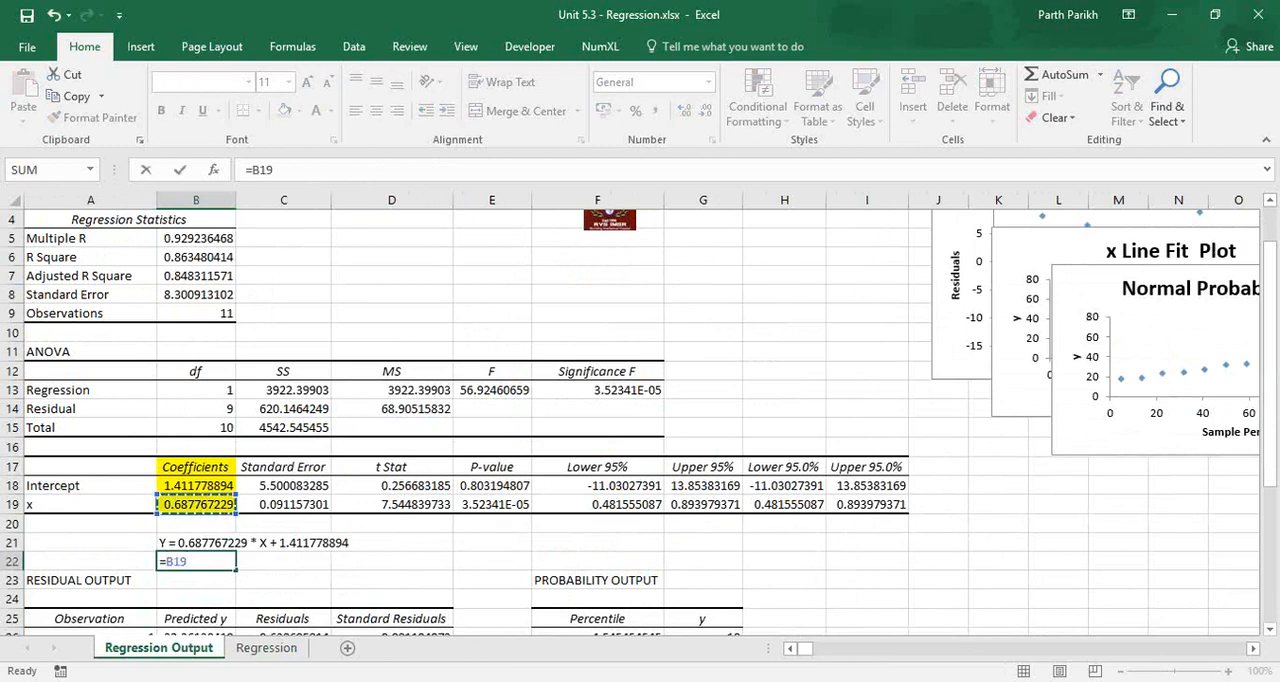
{"action": "type", "text": "*"}
{"action": "key", "text": "Left"}
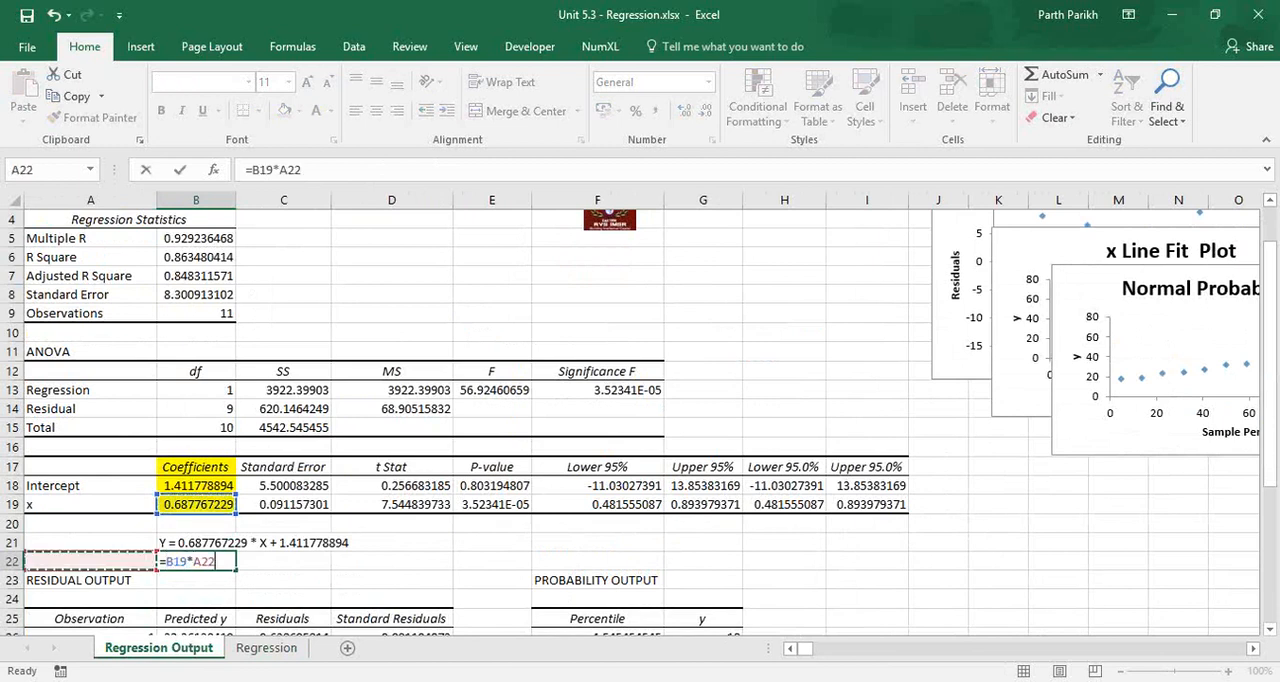
{"action": "type", "text": "+"}
{"action": "key", "text": "Up"}
{"action": "key", "text": "Up"}
{"action": "key", "text": "Up"}
{"action": "key", "text": "Up"}
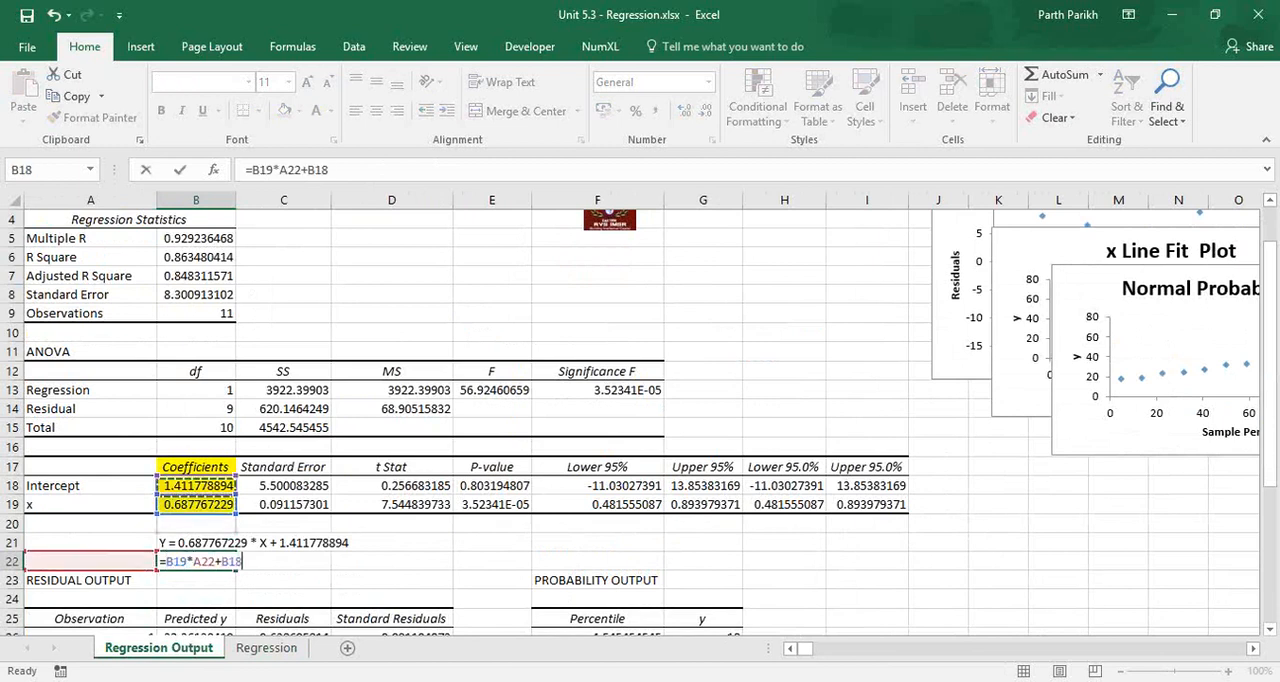
{"action": "key", "text": "shift+Tab"}
Label A21 as "X" and move the line equation from B21 up to B20.
{"action": "key", "text": "Up"}
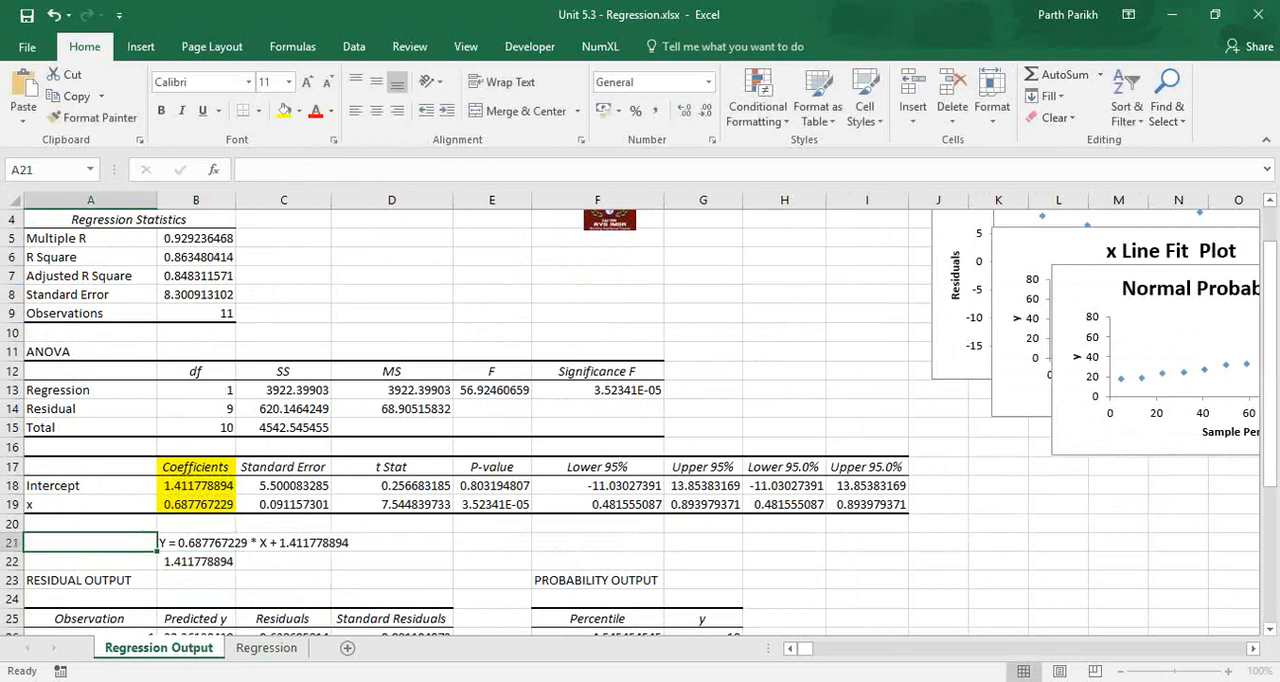
{"action": "type", "text": "X"}
{"action": "key", "text": "Return"}
{"action": "key", "text": "Tab"}
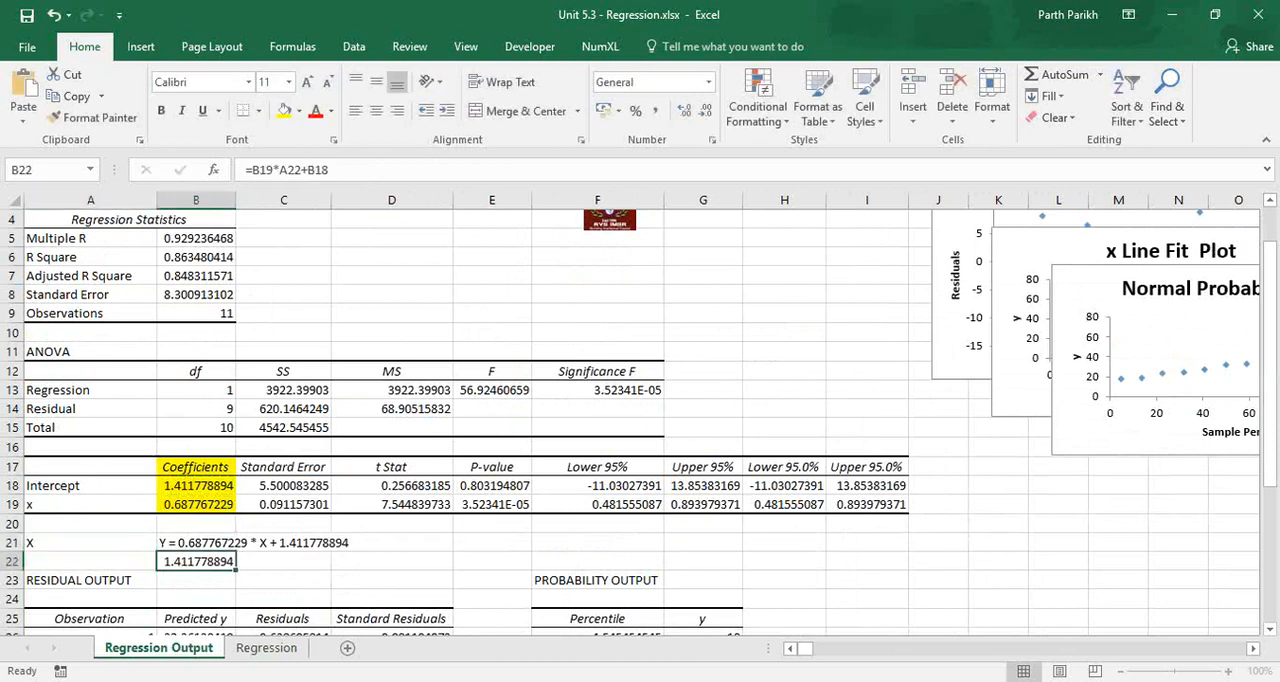
{"action": "key", "text": "Up"}
{"action": "key", "text": "ctrl+x"}
{"action": "key", "text": "Up"}
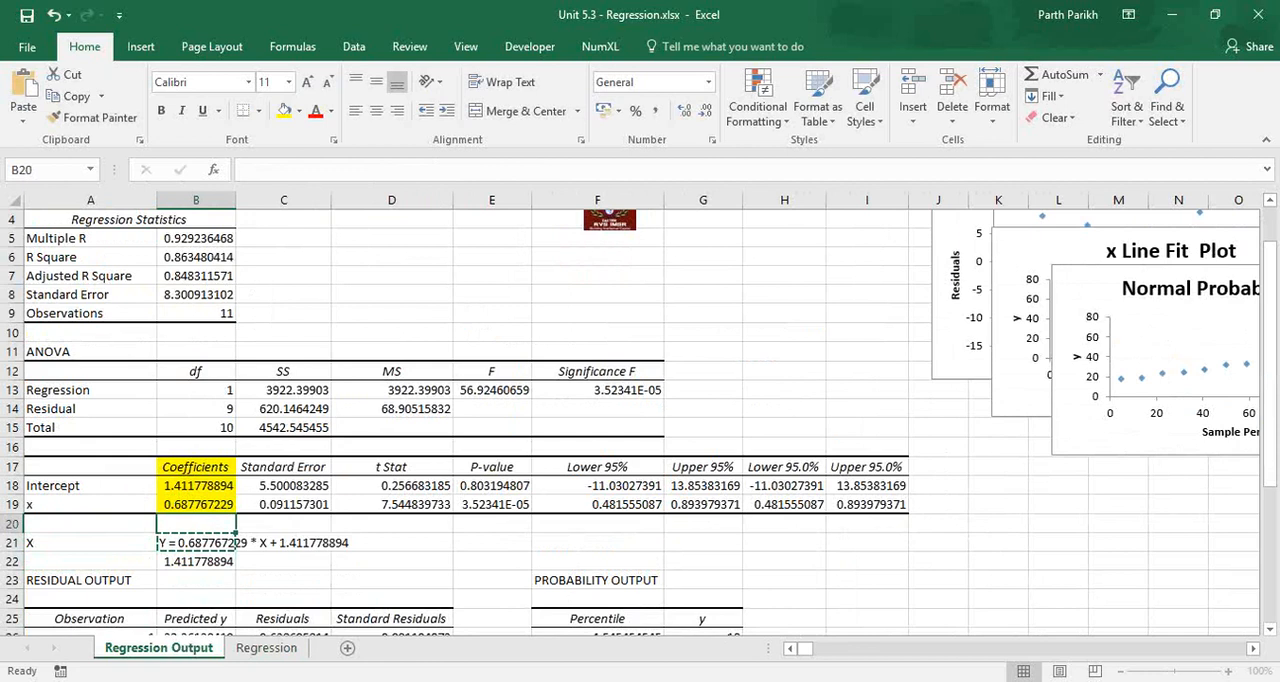
{"action": "key", "text": "ctrl+v"}
Highlight the X label and its input cell, A21:A22, with a yellow fill.
{"action": "key", "text": "Down"}
{"action": "key", "text": "Left"}
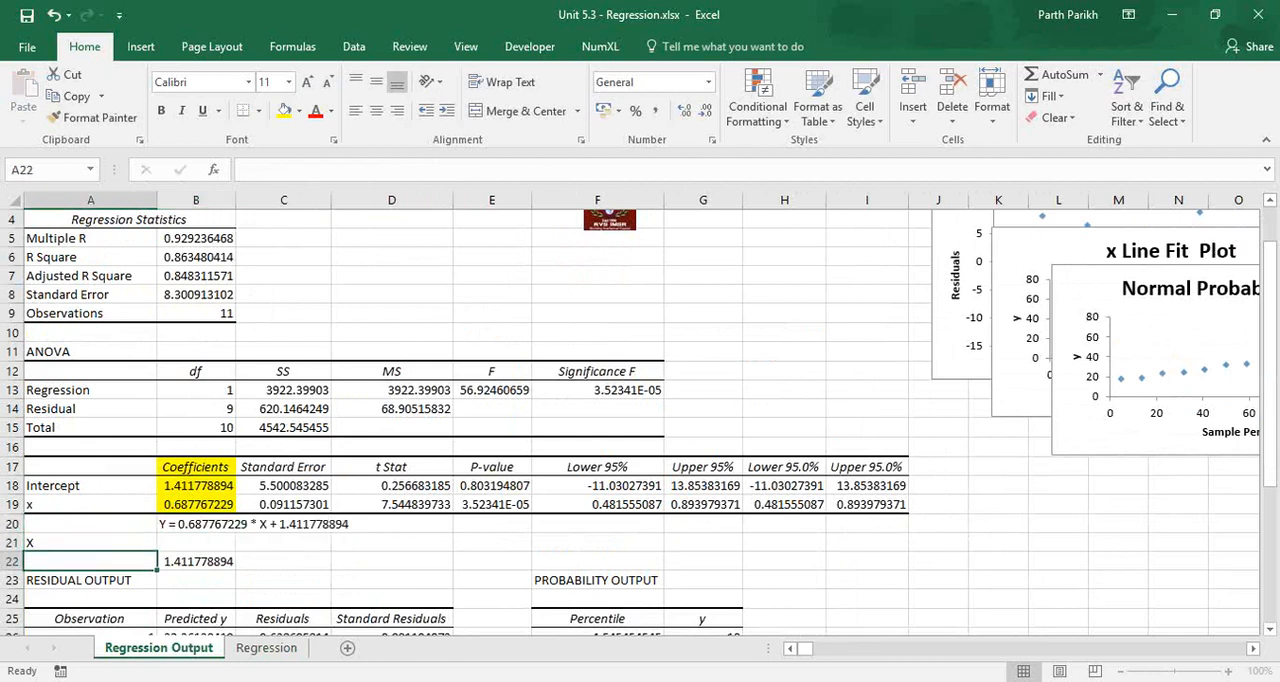
{"action": "key", "text": "shift+Down"}
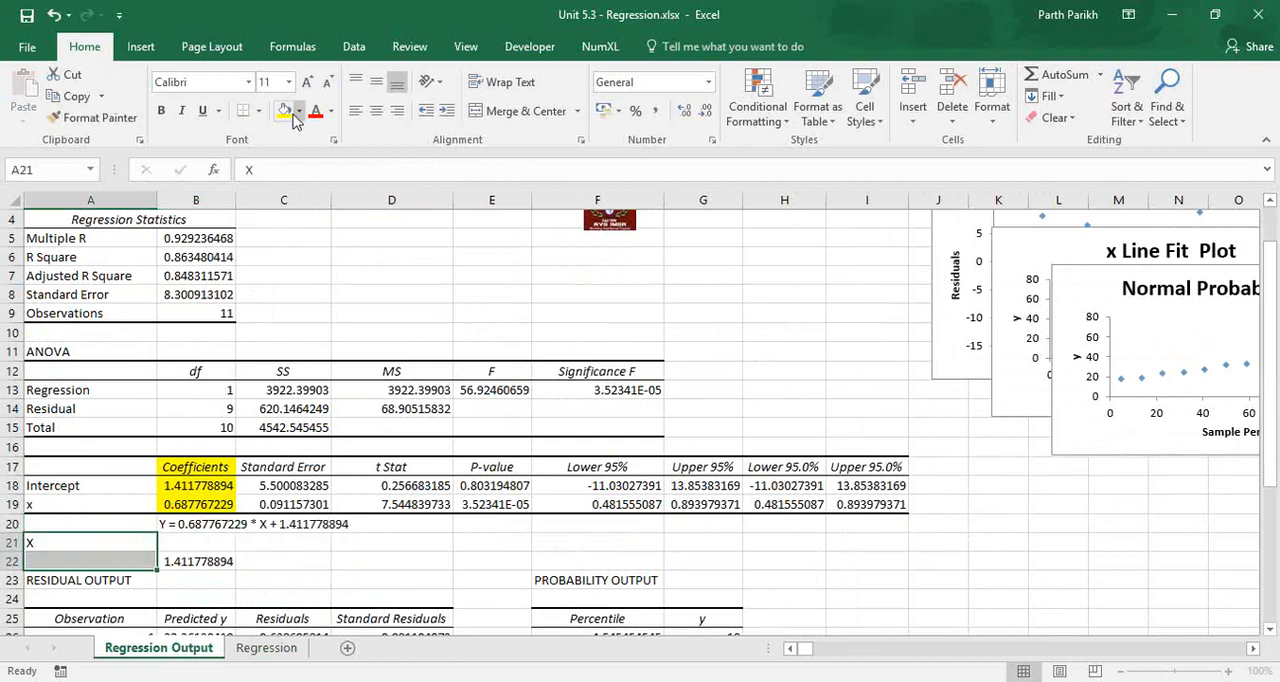
{"action": "left_click", "coordinate": [285, 111]}
{"action": "left_click", "coordinate": [193, 561]}
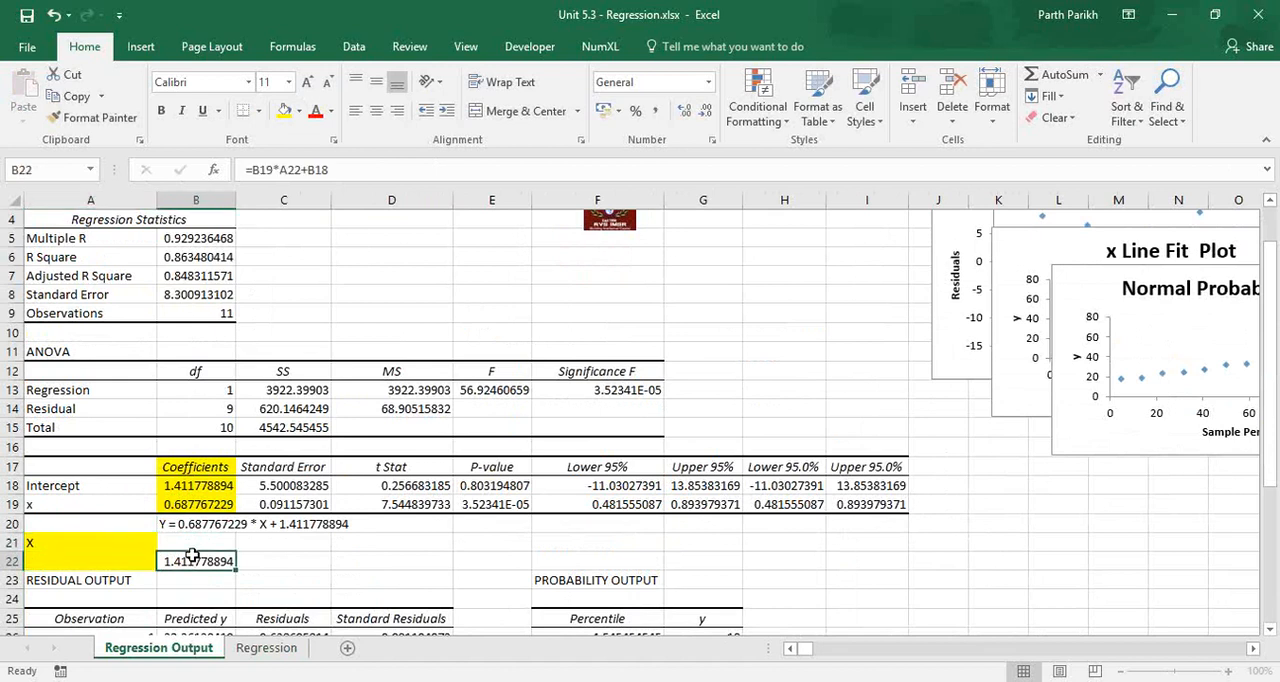
Enter the label "Valur of Y" in B21 above the calculated result.
{"action": "left_click", "coordinate": [196, 542]}
{"action": "type", "text": "Val"}
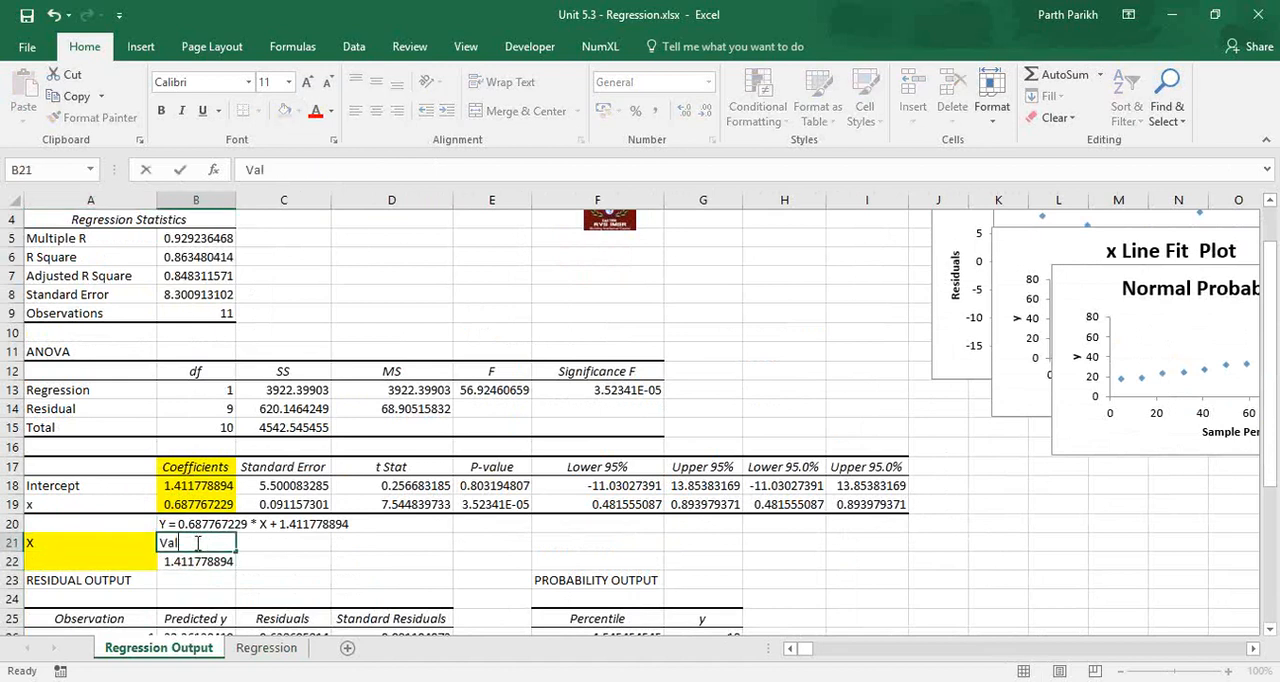
{"action": "type", "text": "ur of Y"}
{"action": "key", "text": "Return"}
Change the A21 label to "Input X" and enter 120 as the X value in A22.
{"action": "key", "text": "Up"}
{"action": "key", "text": "Left"}
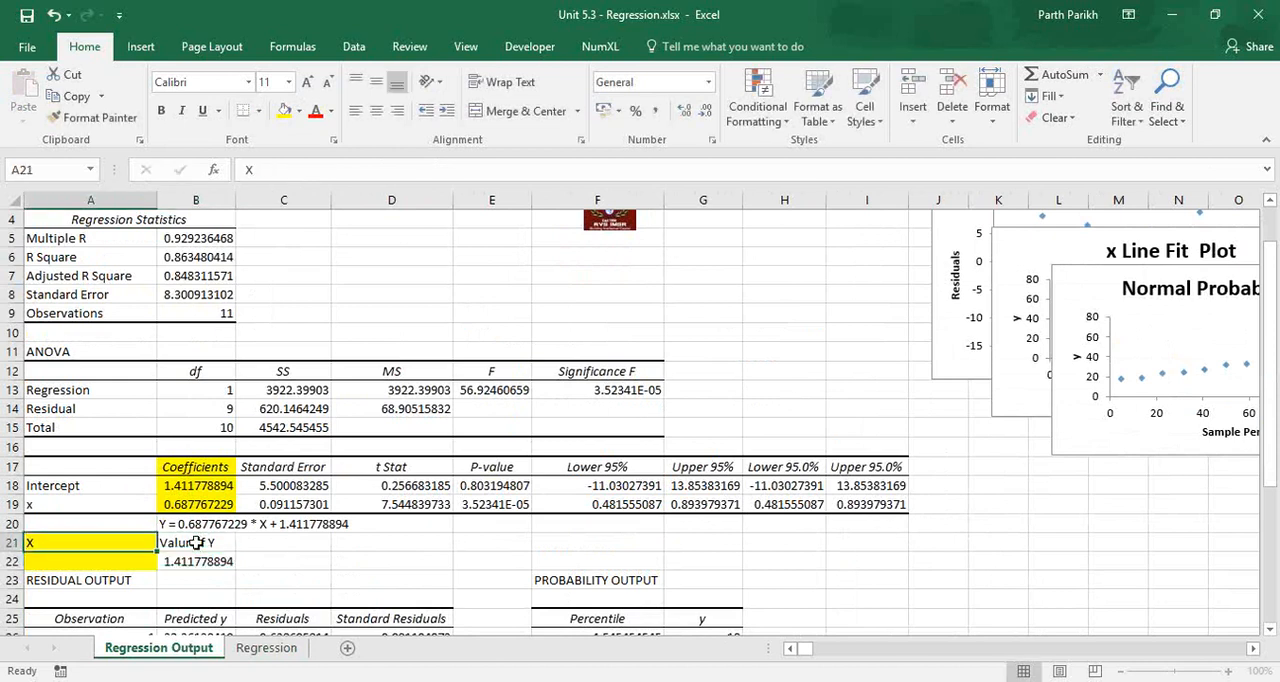
{"action": "type", "text": "Input X"}
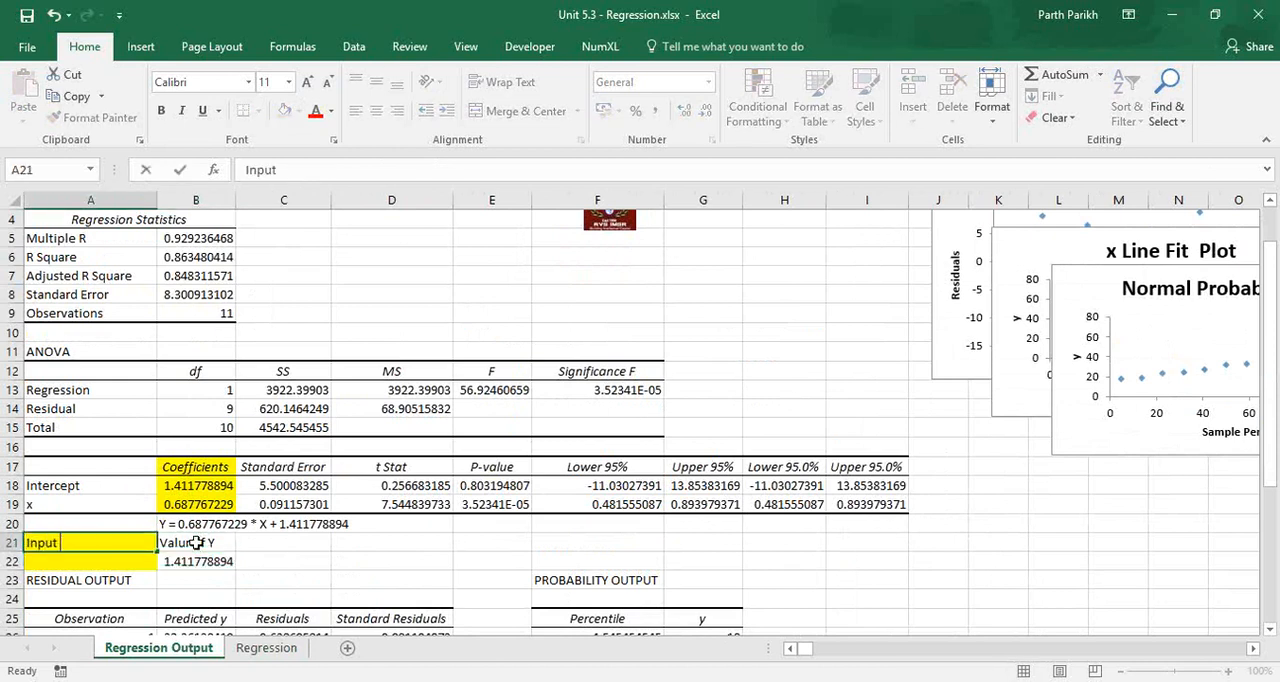
{"action": "key", "text": "Return"}
{"action": "type", "text": "120"}
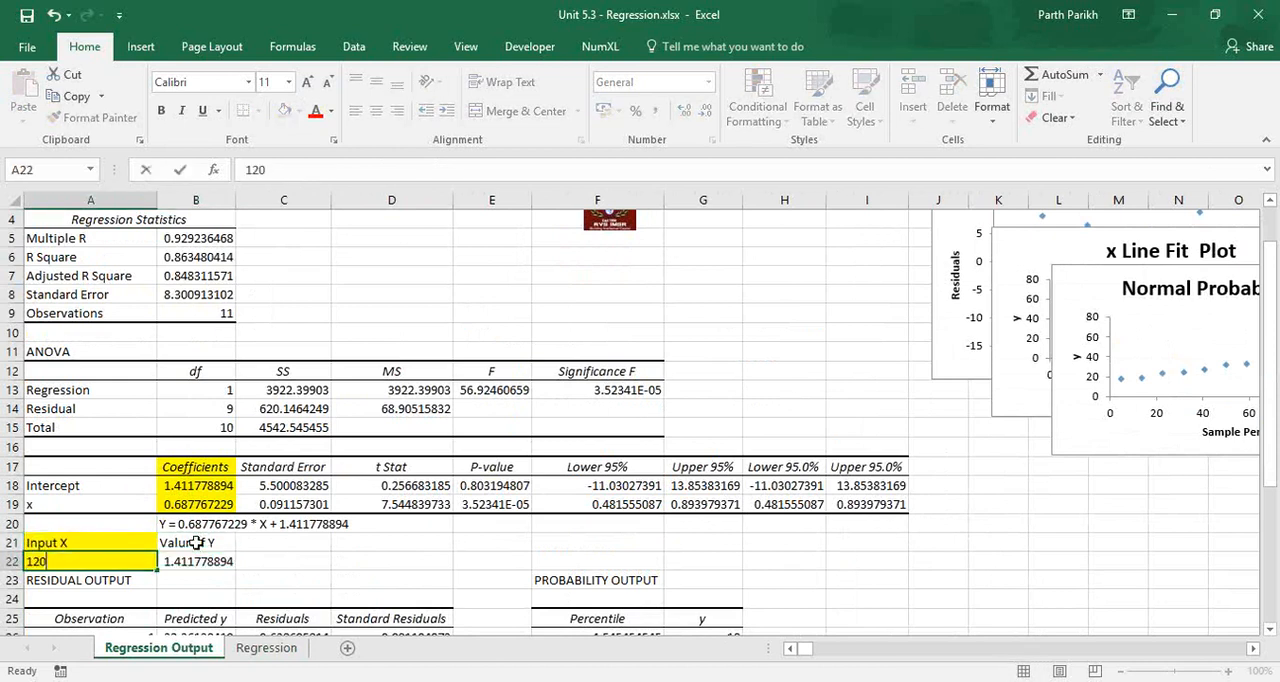
{"action": "key", "text": "Tab"}
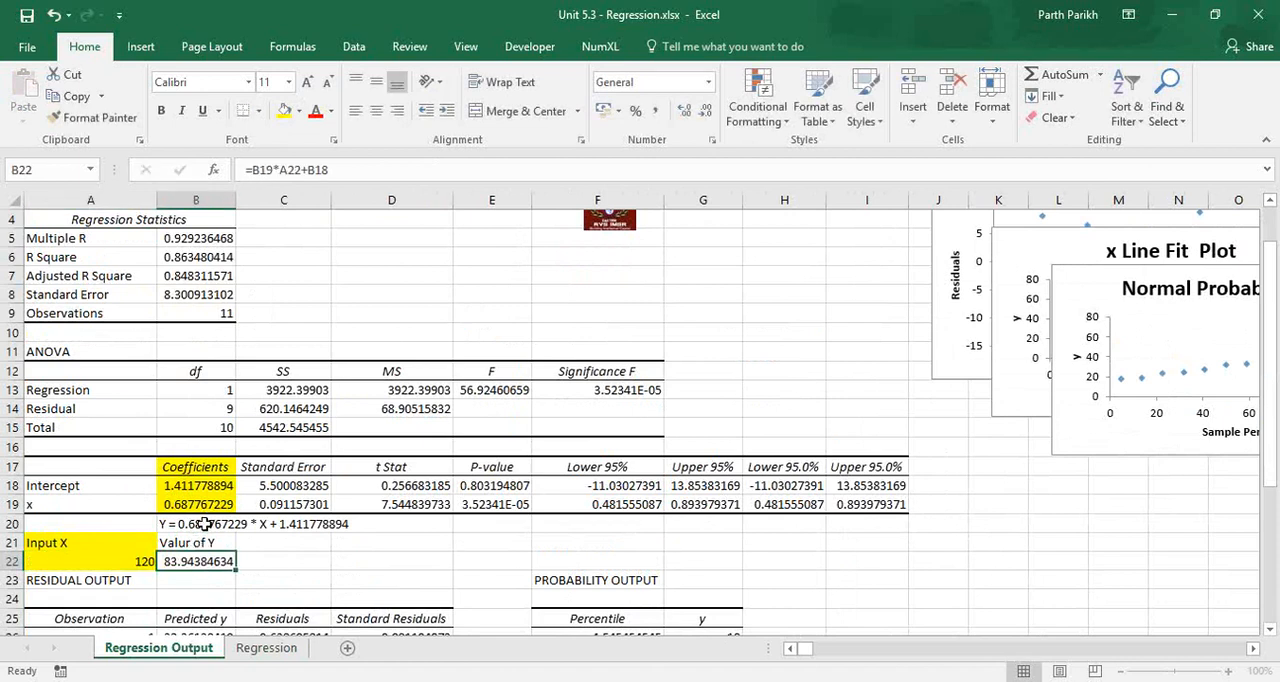
Set the Input X value in A22 of the Regression Output sheet to 150.
{"action": "left_click", "coordinate": [212, 523]}
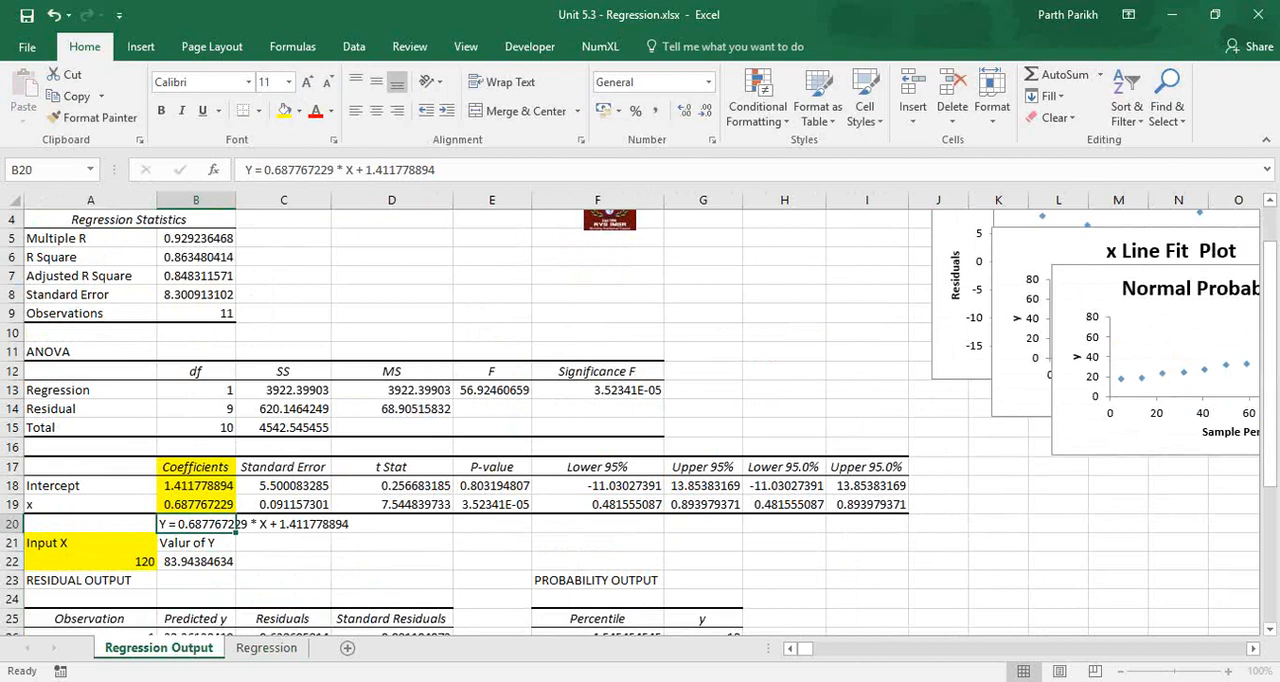
{"action": "left_click", "coordinate": [266, 648]}
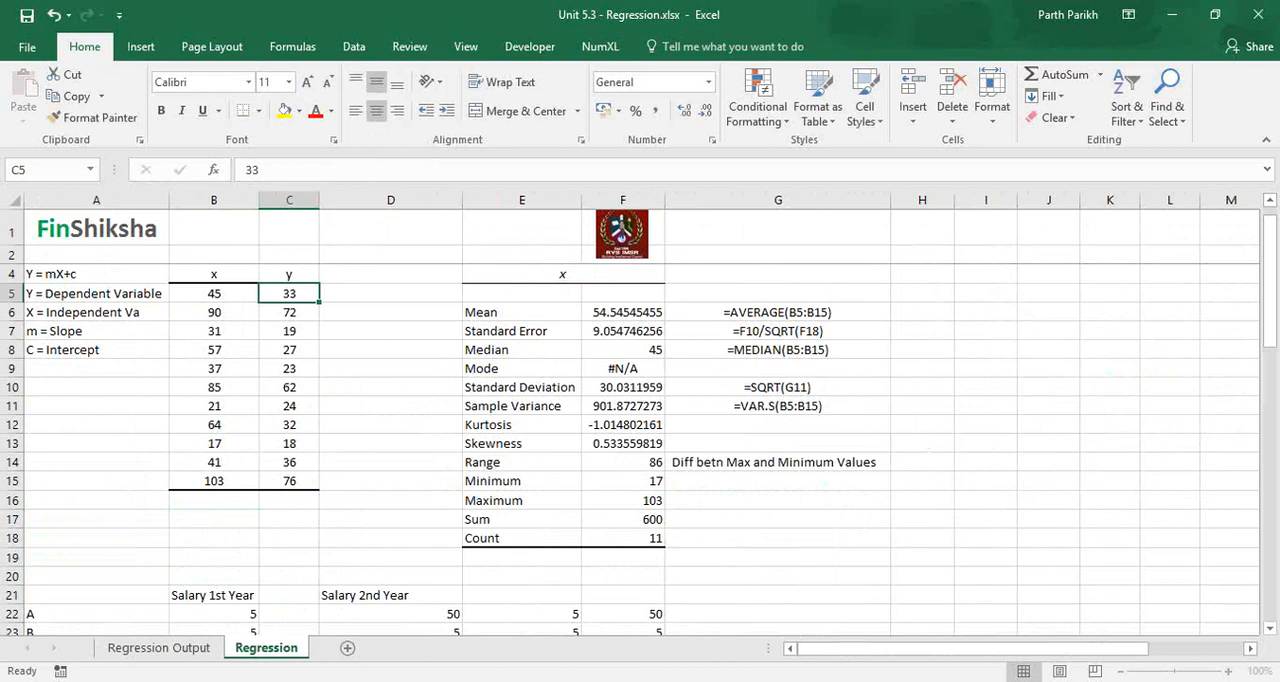
{"action": "left_click", "coordinate": [176, 650]}
{"action": "key", "text": "Down"}
{"action": "key", "text": "Left"}
{"action": "type", "text": "150"}
{"action": "key", "text": "Tab"}
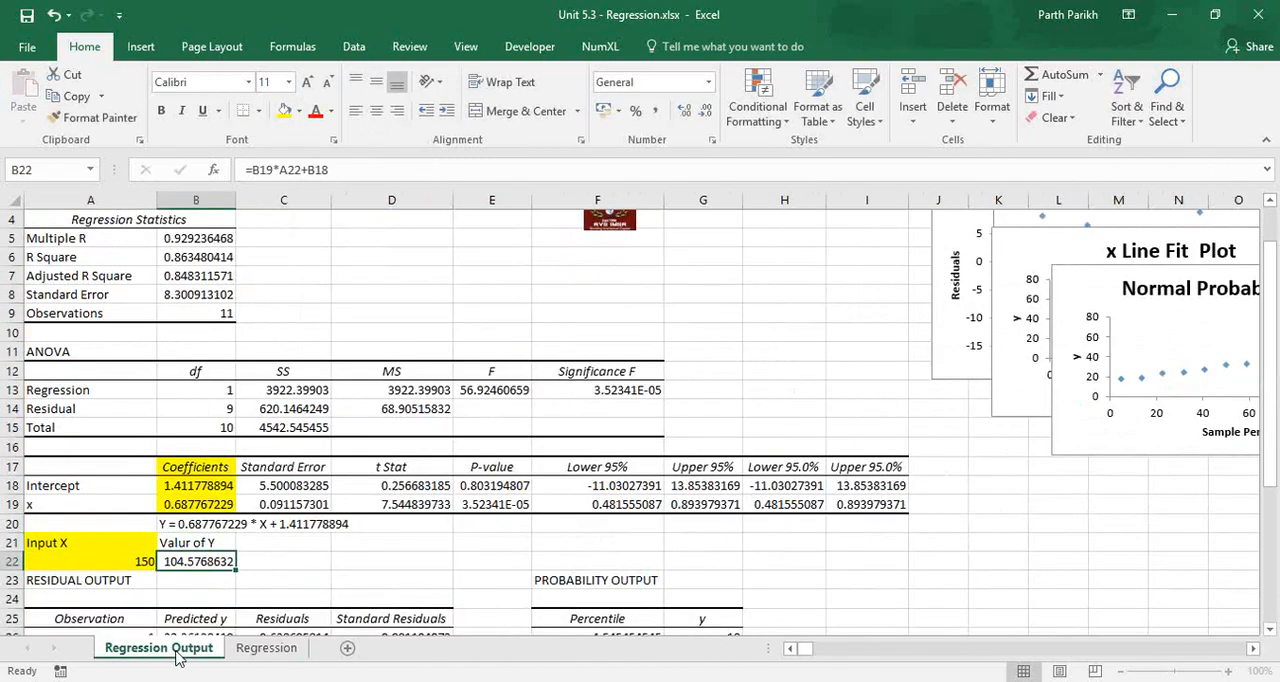
Examine the first paired x and y values in the data table on the Regression sheet.
{"action": "left_click", "coordinate": [240, 655]}
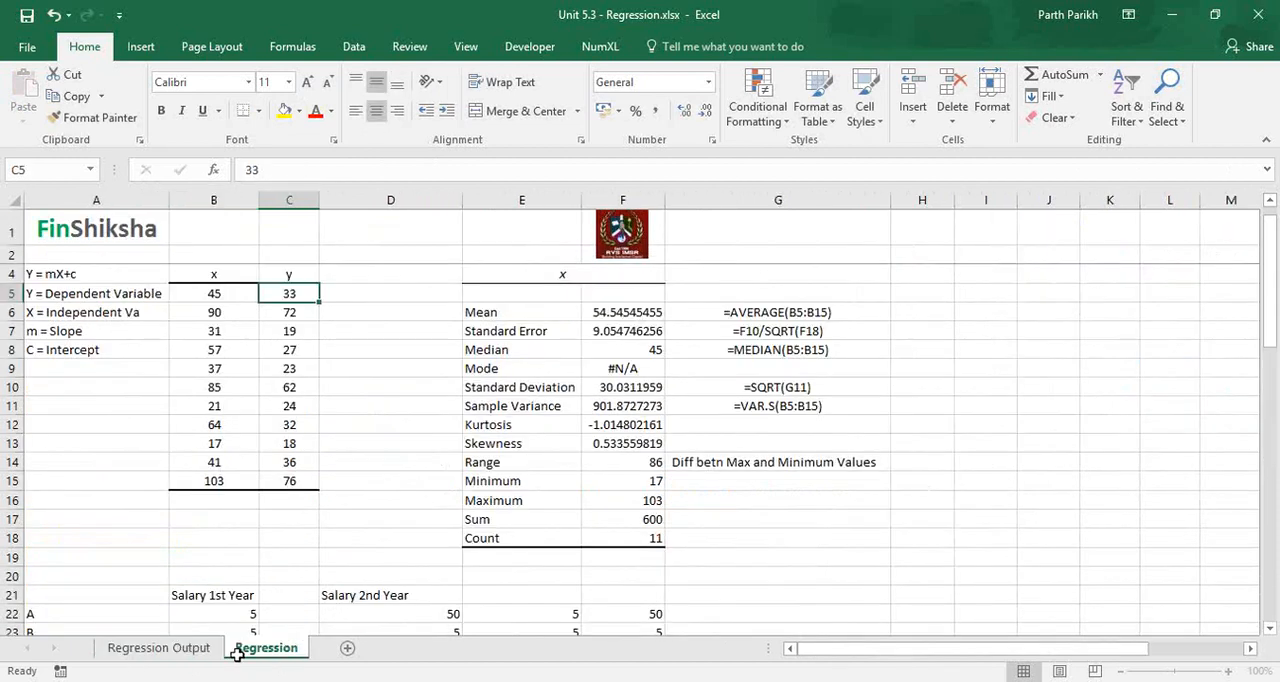
{"action": "left_click", "coordinate": [285, 275]}
{"action": "left_click", "coordinate": [233, 273]}
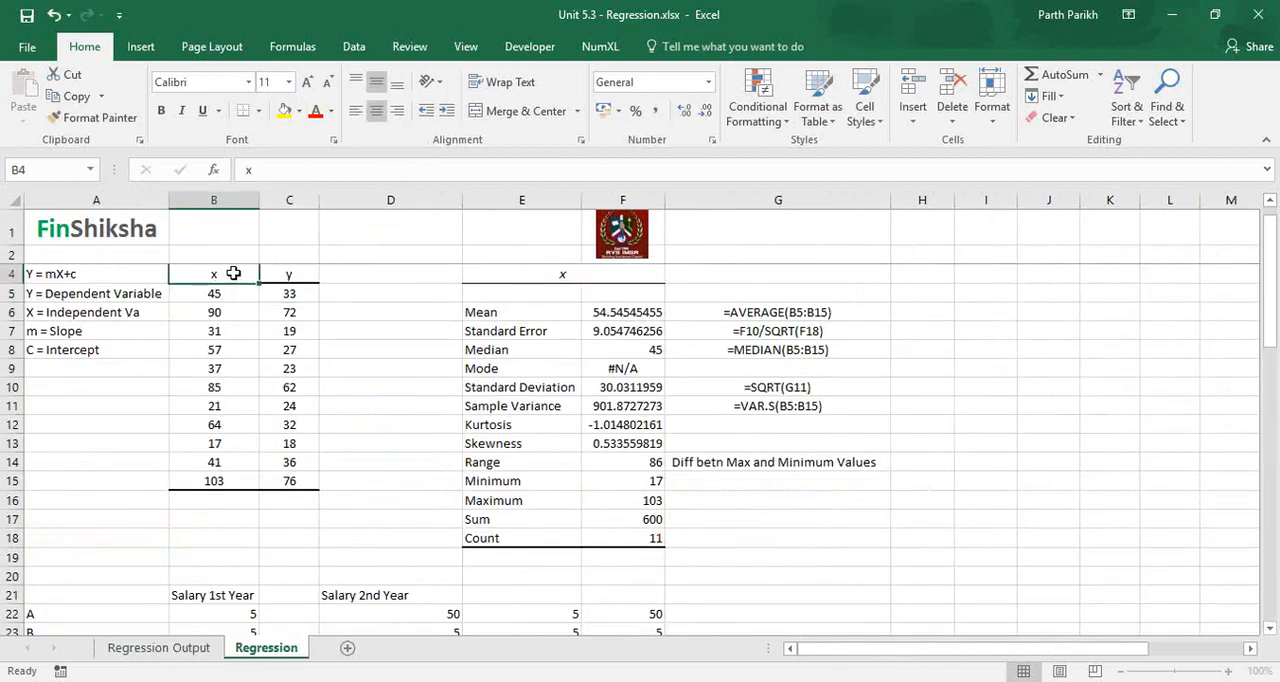
{"action": "key", "text": "Down"}
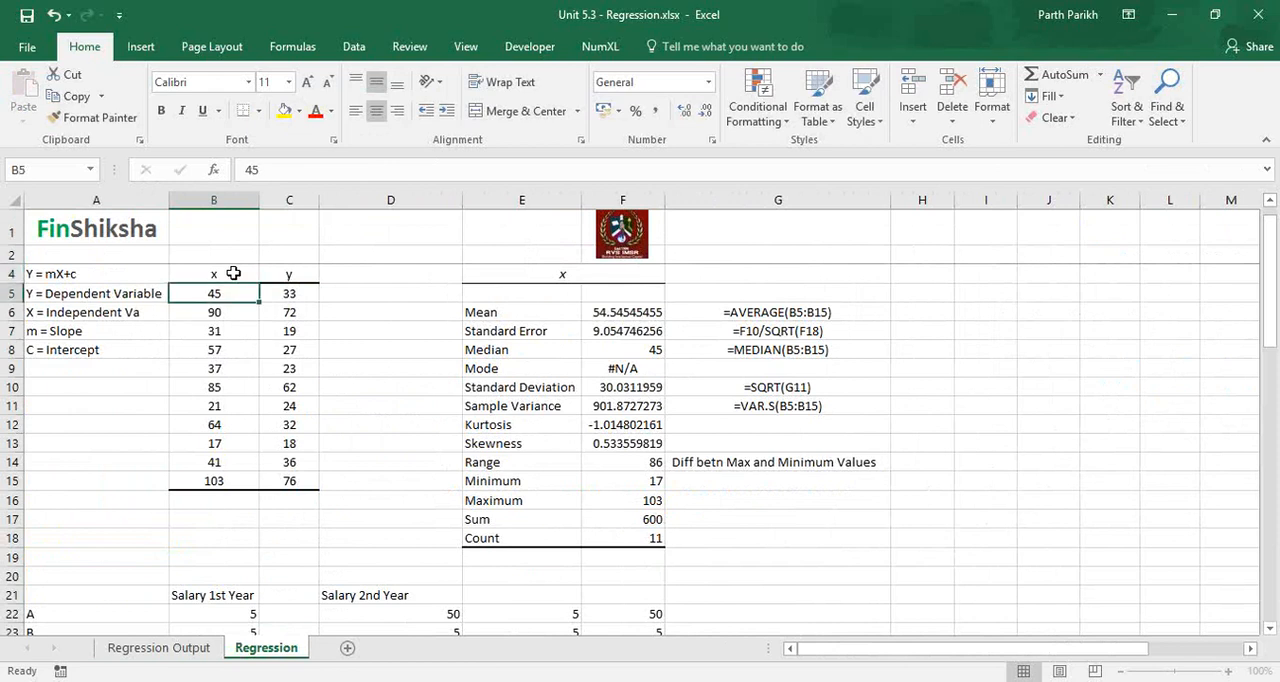
{"action": "key", "text": "Right"}
{"action": "key", "text": "Left"}
{"action": "key", "text": "Down"}
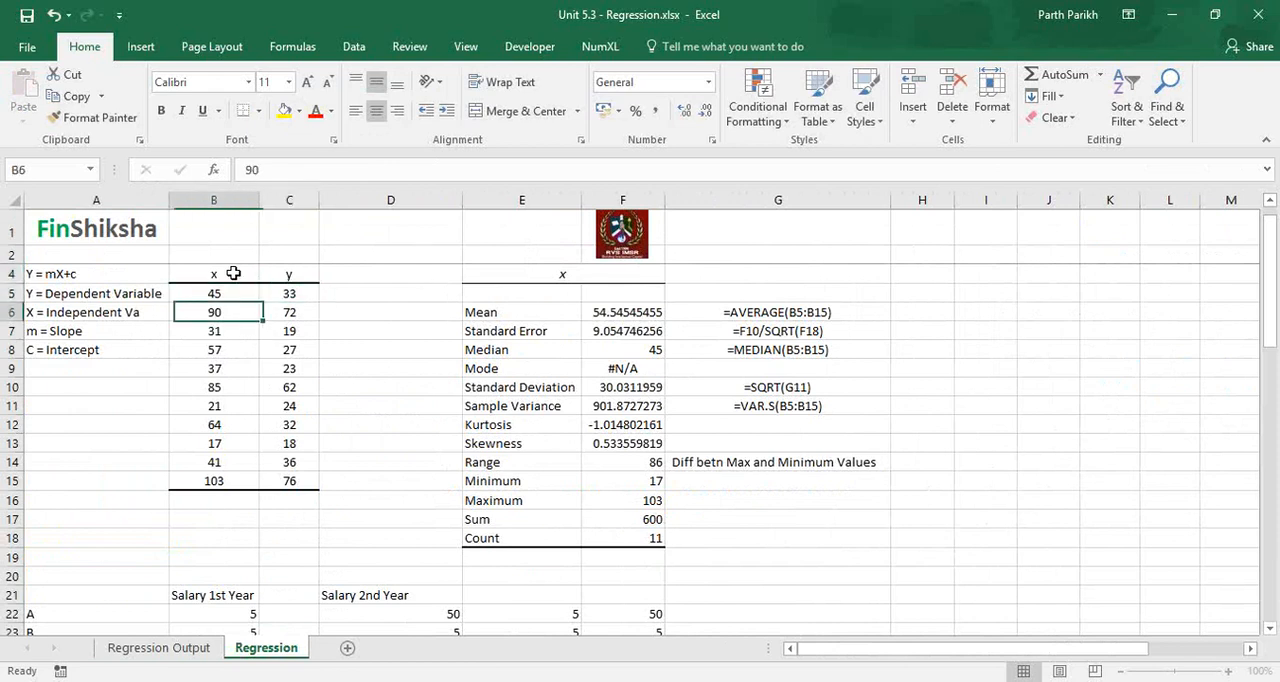
{"action": "key", "text": "Right"}
{"action": "key", "text": "Left"}
{"action": "key", "text": "Down"}
{"action": "key", "text": "Right"}
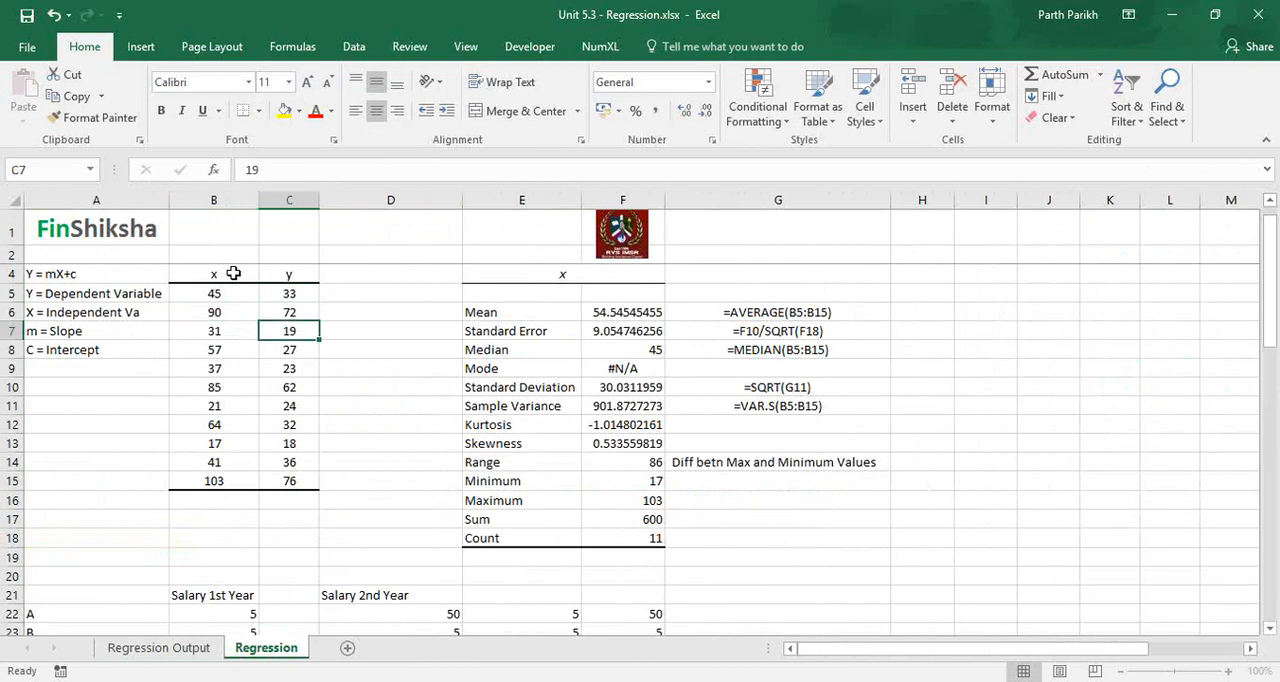
Insert a 2-D line chart of the x and y data in B4:C15 on the Regression sheet.
{"action": "key", "text": "Up"}
{"action": "key", "text": "Up"}
{"action": "key", "text": "Up"}
{"action": "key", "text": "Up"}
{"action": "key", "text": "Left"}
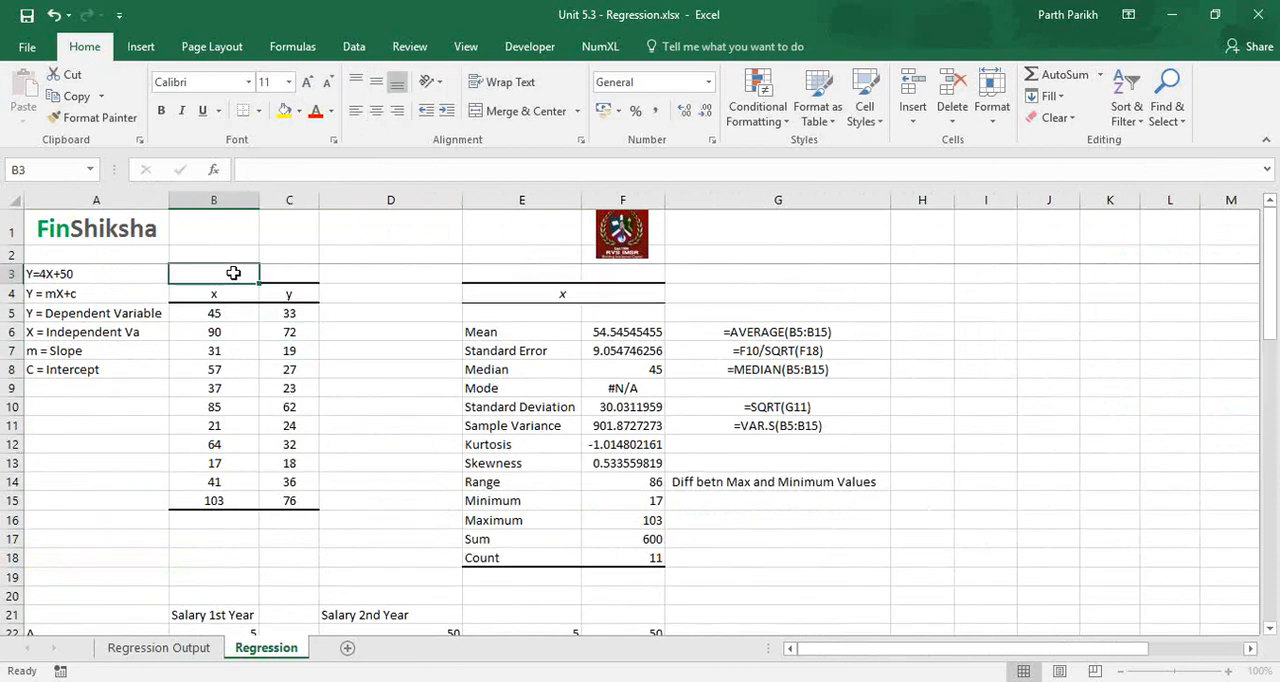
{"action": "key", "text": "Down"}
{"action": "key", "text": "shift+Right"}
{"action": "key", "text": "shift+Down"}
{"action": "key", "text": "shift+Down"}
{"action": "key", "text": "shift+Down"}
{"action": "key", "text": "shift+Down"}
{"action": "key", "text": "shift+Down"}
{"action": "key", "text": "shift+Down"}
{"action": "key", "text": "shift+Down"}
{"action": "key", "text": "shift+Down"}
{"action": "key", "text": "shift+Down"}
{"action": "key", "text": "shift+Down"}
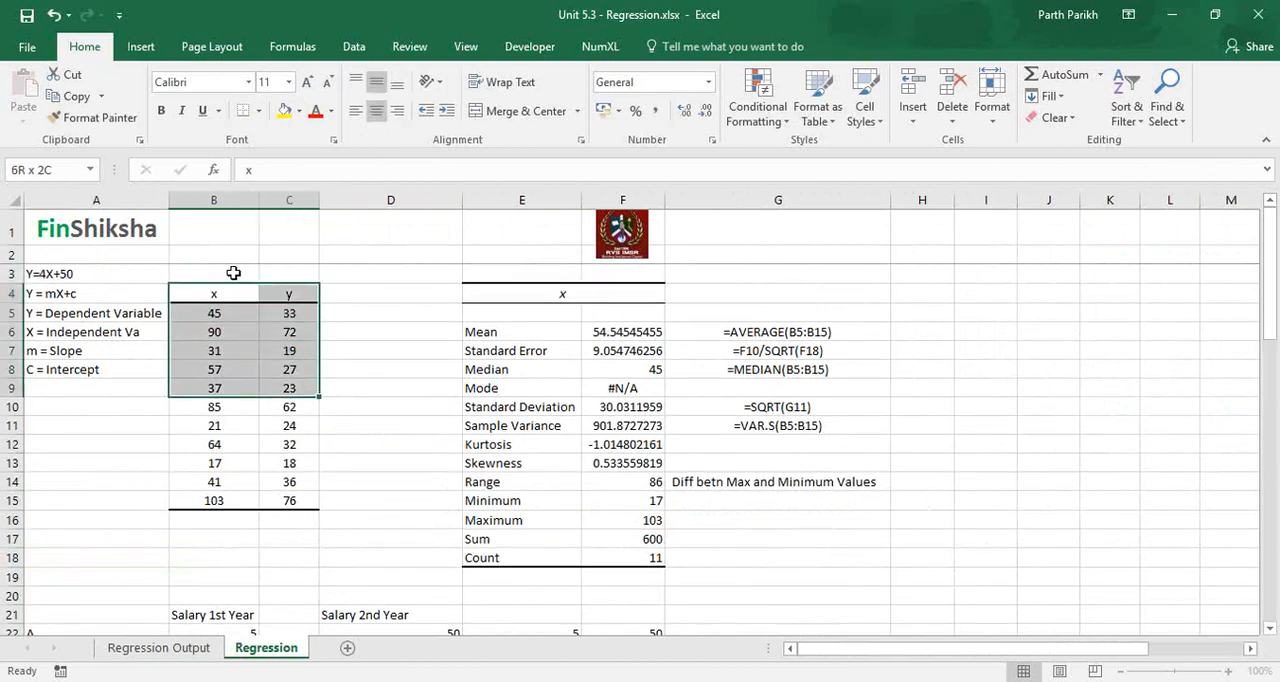
{"action": "key", "text": "shift+Down"}
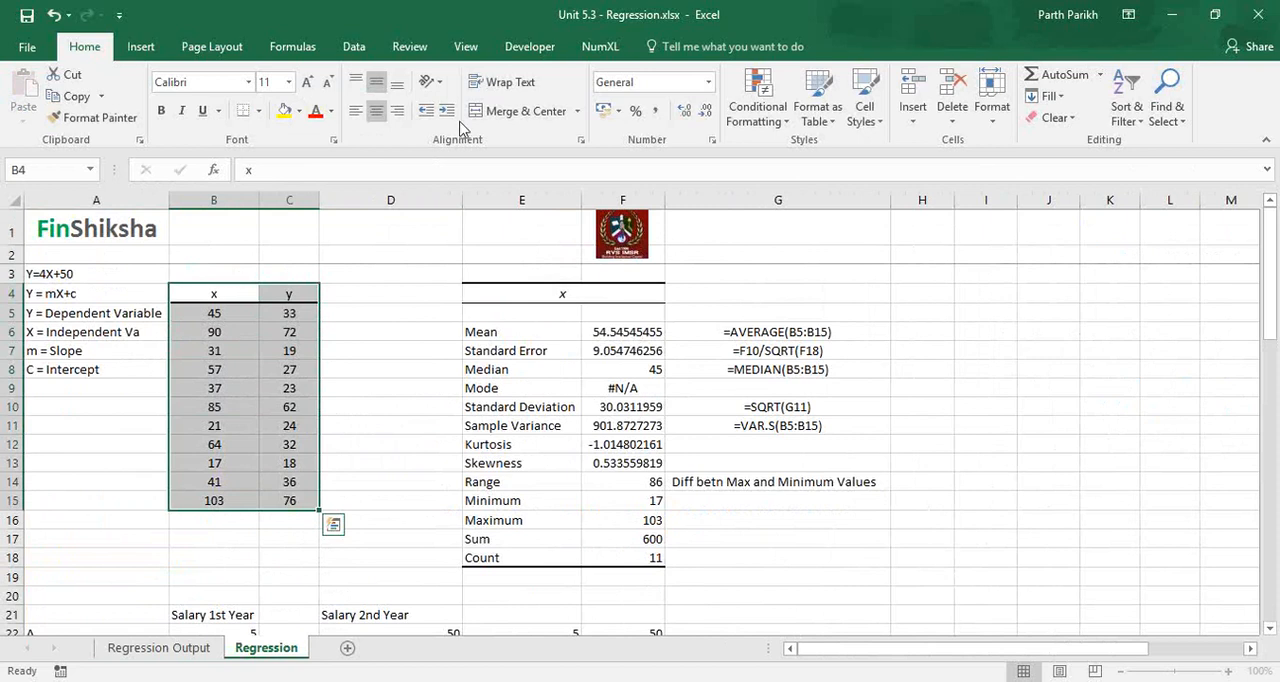
{"action": "key", "text": "alt+n"}
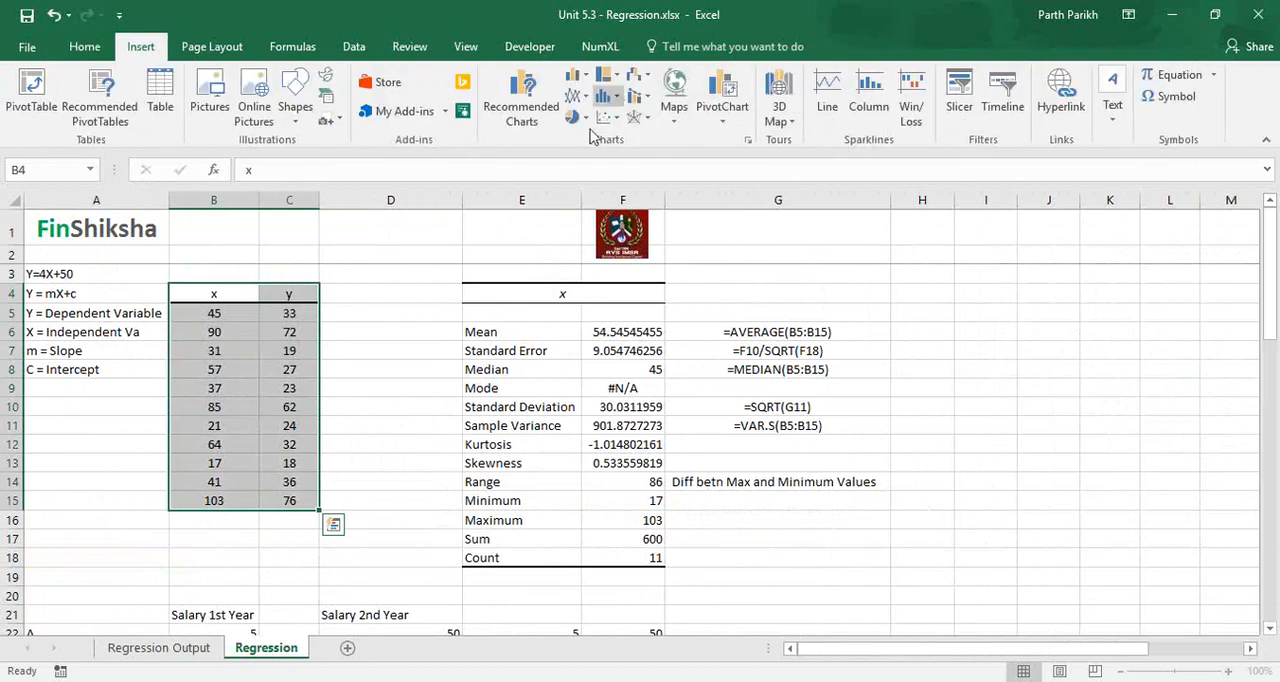
{"action": "left_click", "coordinate": [580, 96]}
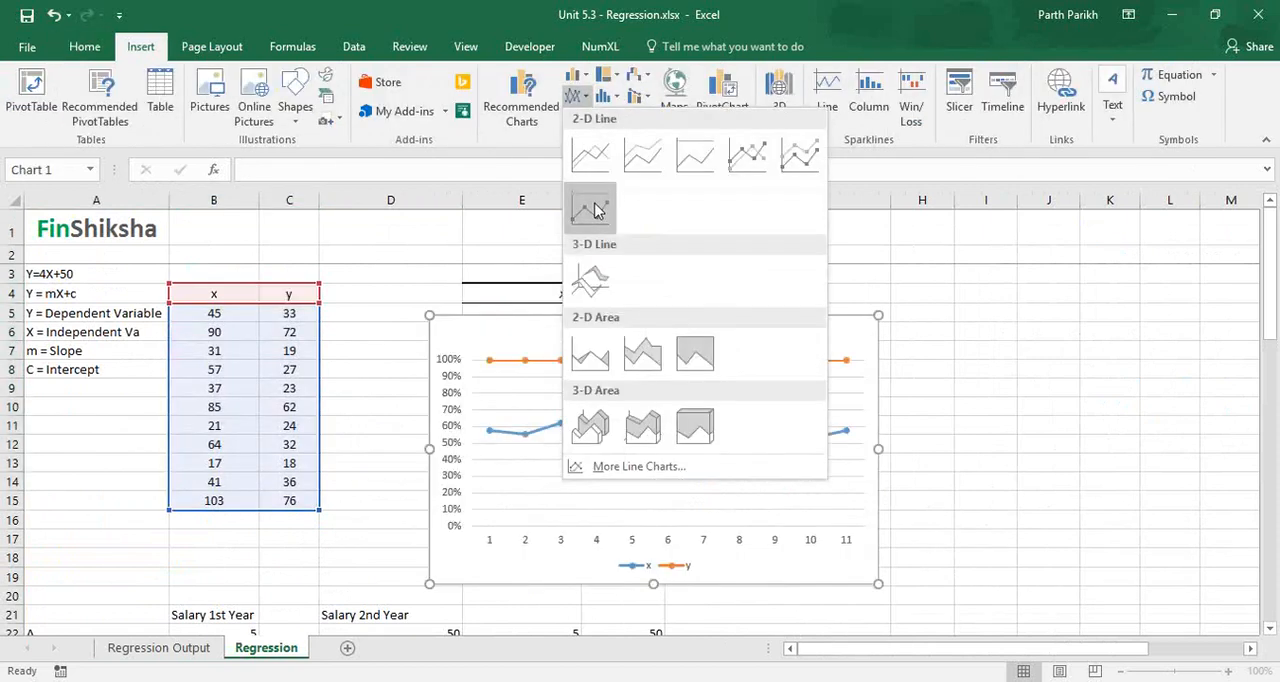
{"action": "left_click", "coordinate": [588, 150]}
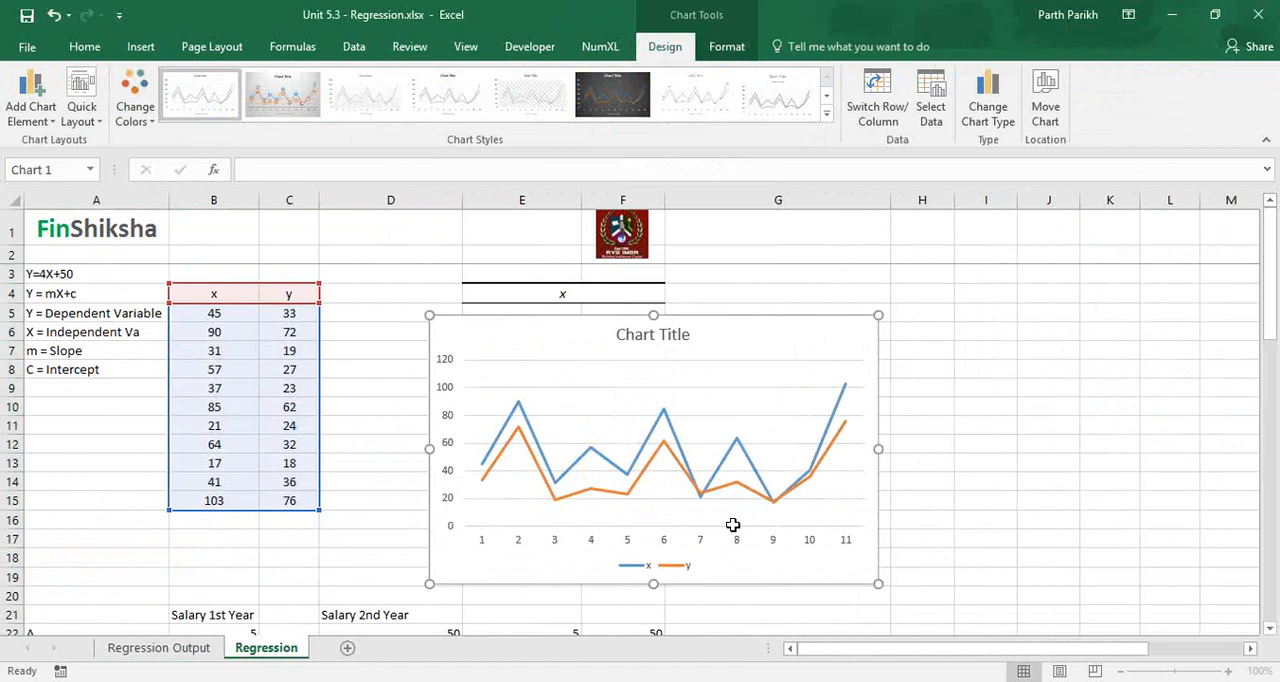
Change the Input X value in A22 of the Regression Output sheet to 200.
{"action": "left_click", "coordinate": [158, 648]}
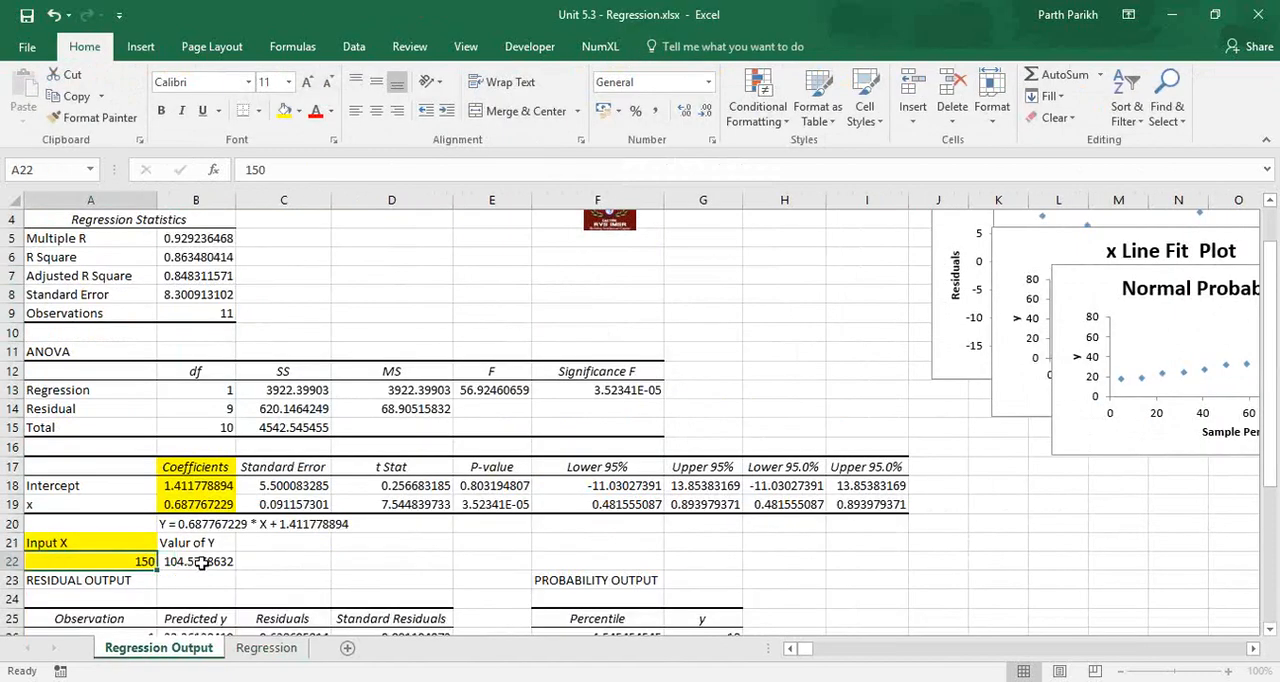
{"action": "left_click", "coordinate": [202, 564]}
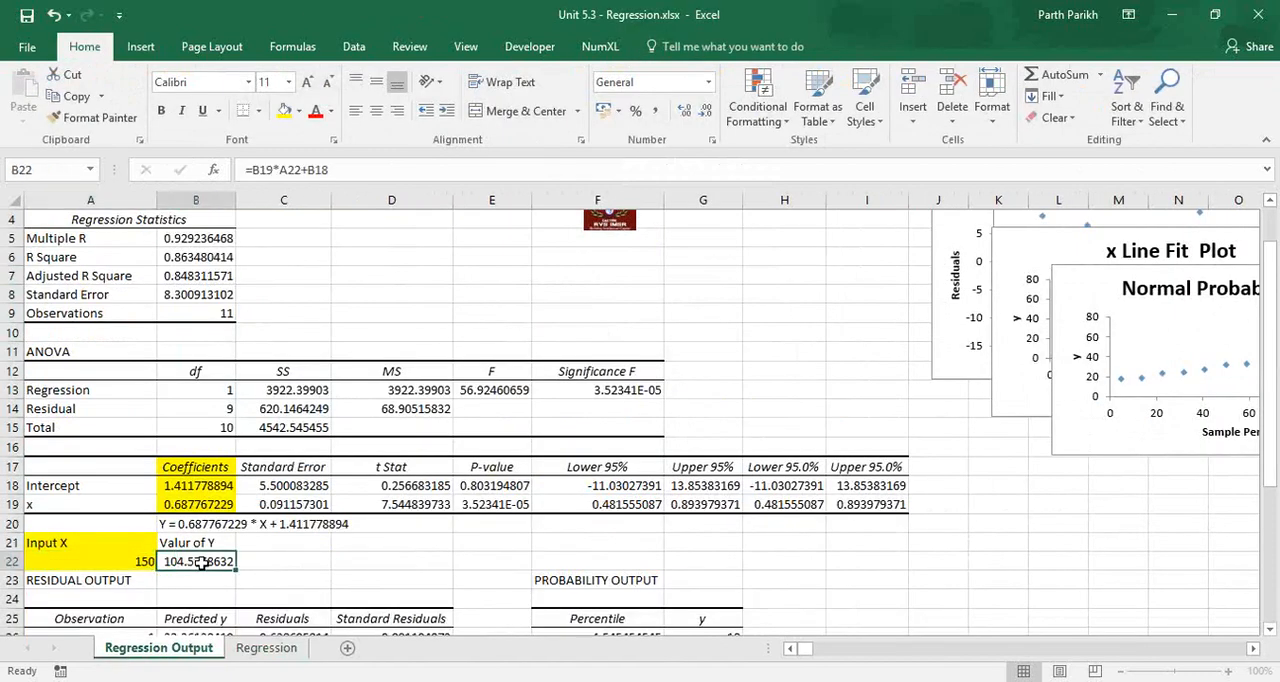
{"action": "left_click", "coordinate": [143, 549]}
{"action": "type", "text": "00"}
{"action": "key", "text": "Tab"}
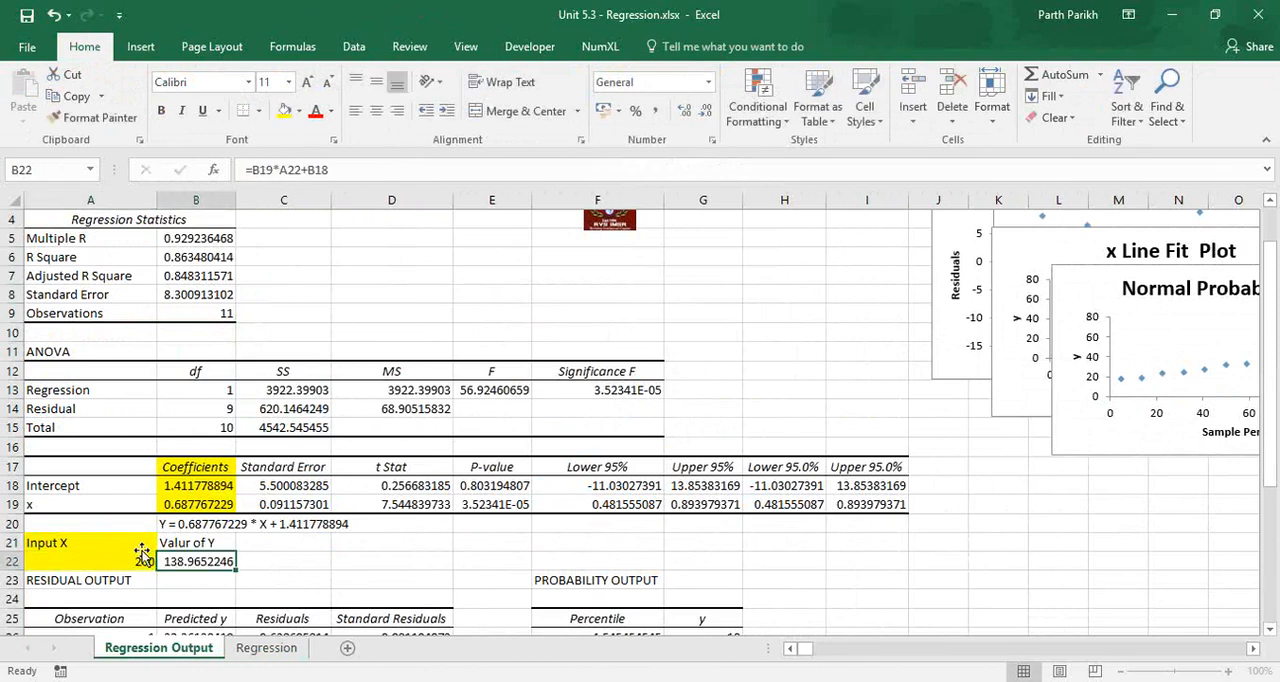
{"action": "left_click", "coordinate": [143, 555]}
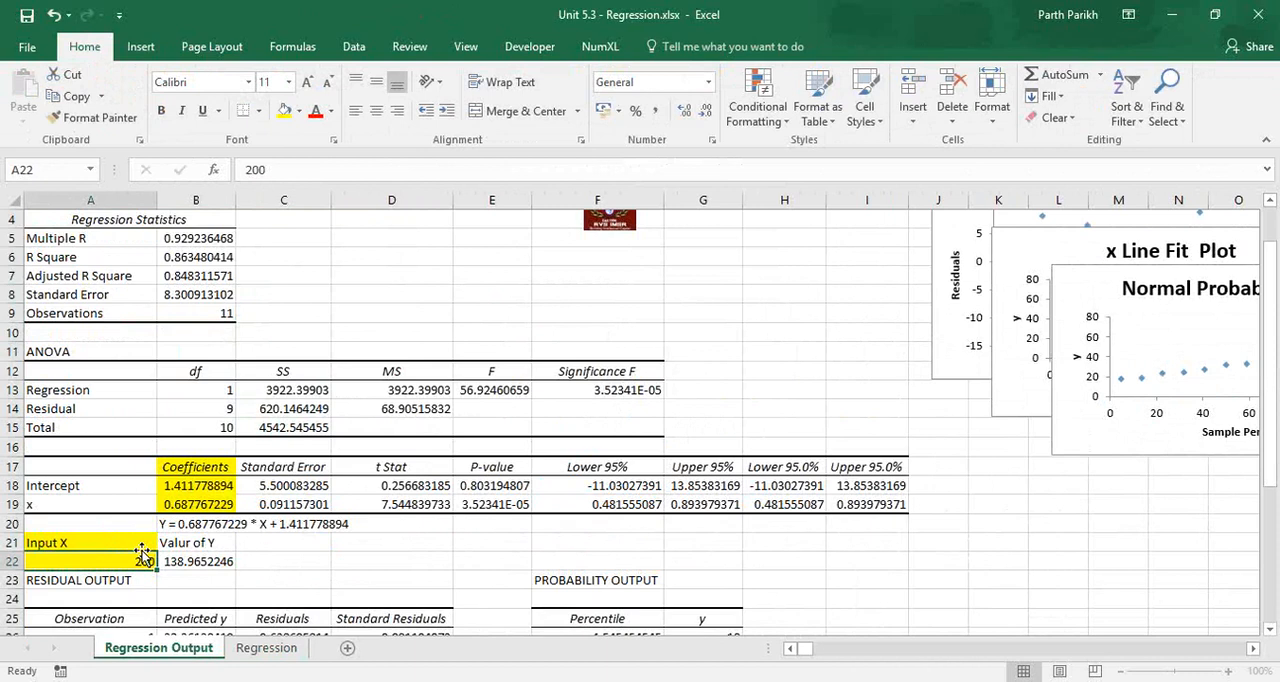
Enter the label "Corrleation coefficient" in C5 beside the Multiple R value and widen column C to fit it.
{"action": "left_click", "coordinate": [192, 258]}
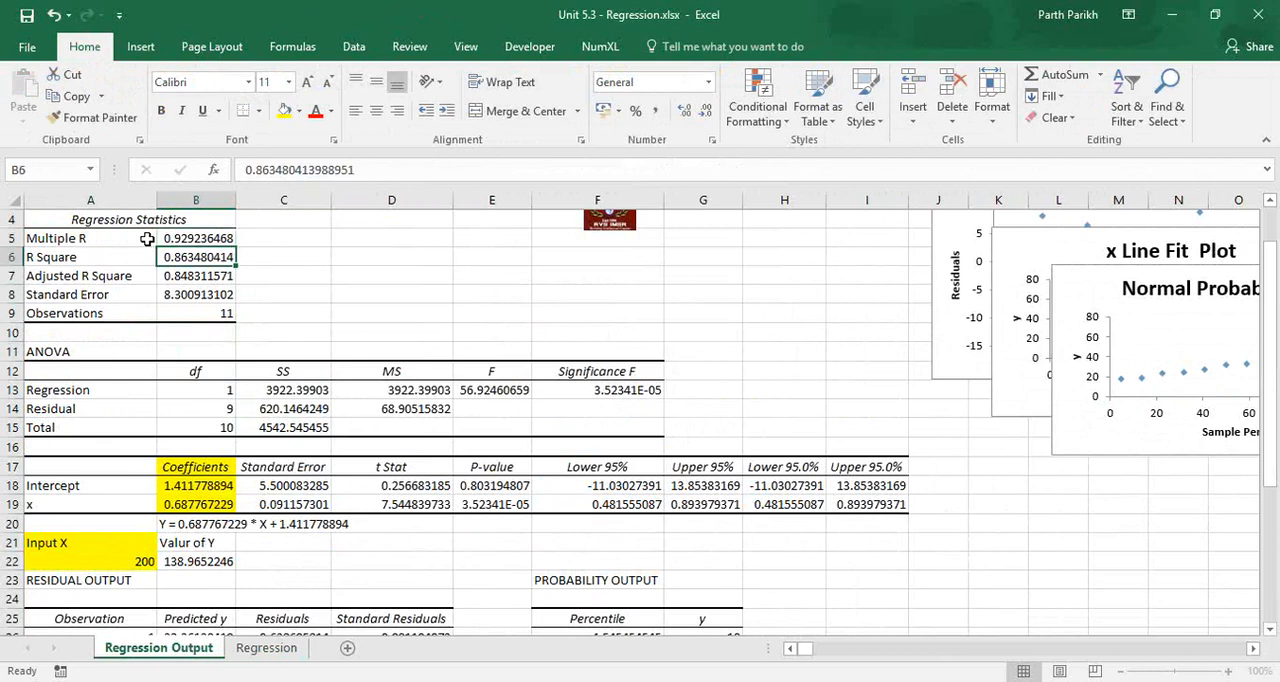
{"action": "key", "text": "Right"}
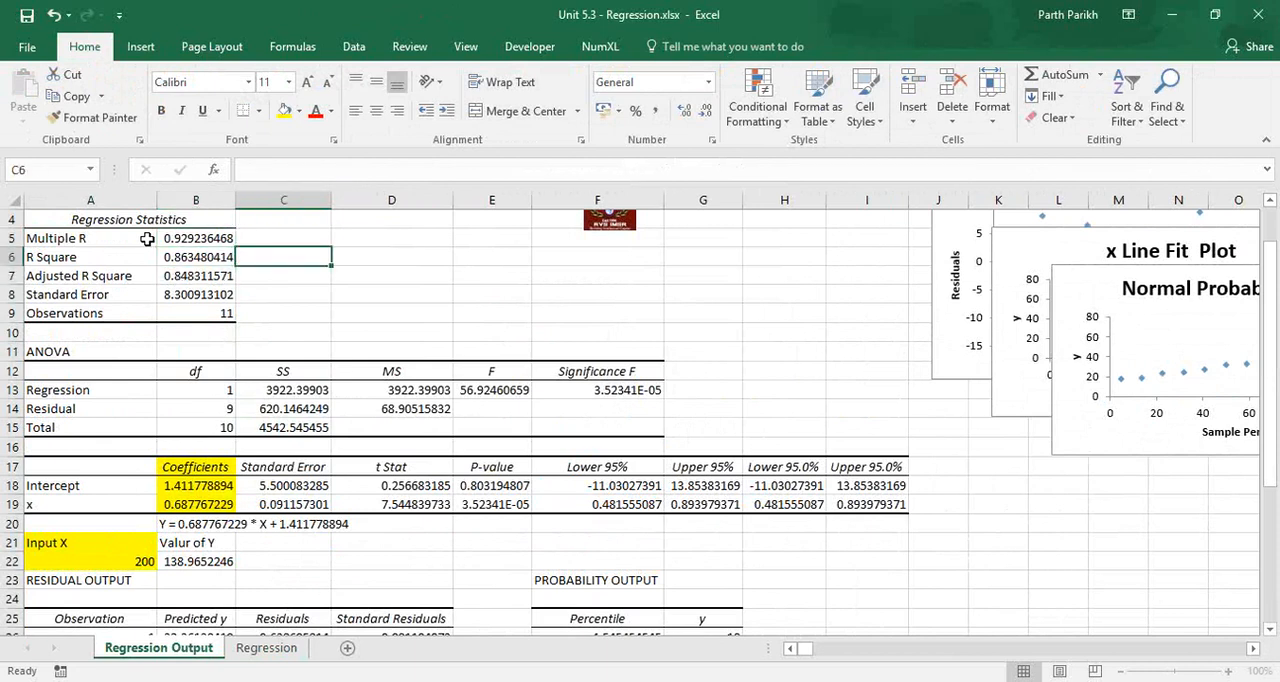
{"action": "key", "text": "Up"}
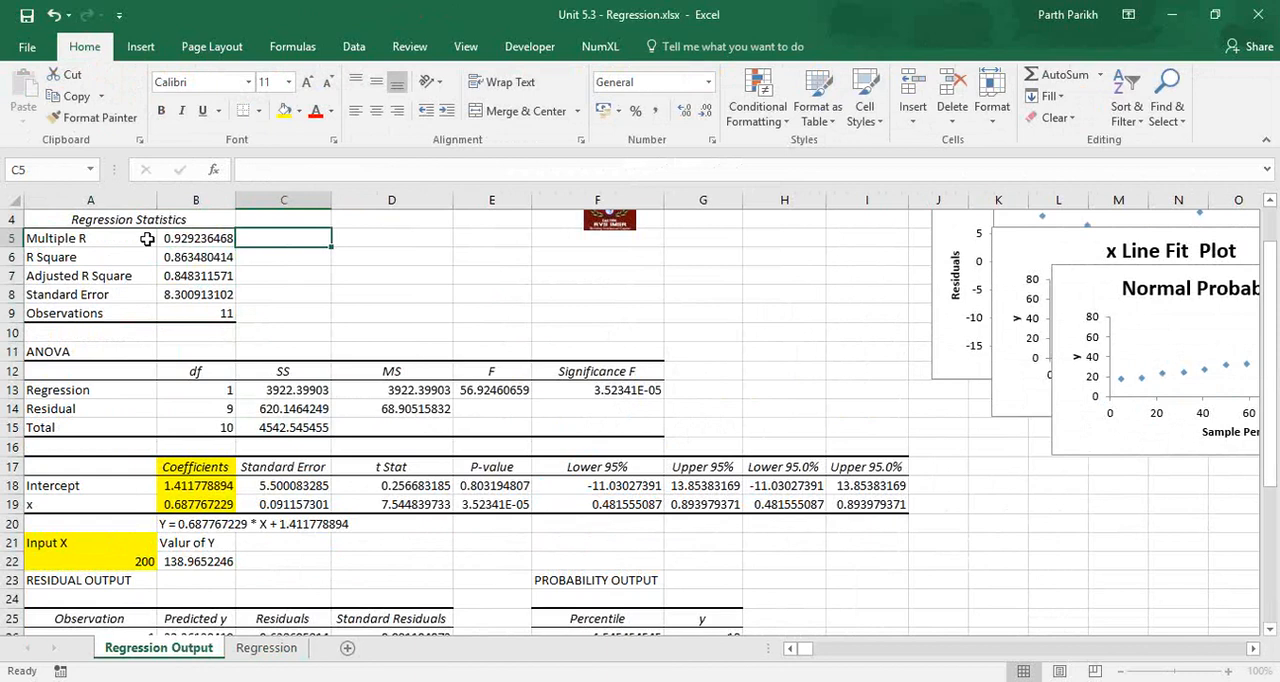
{"action": "type", "text": "COrr"}
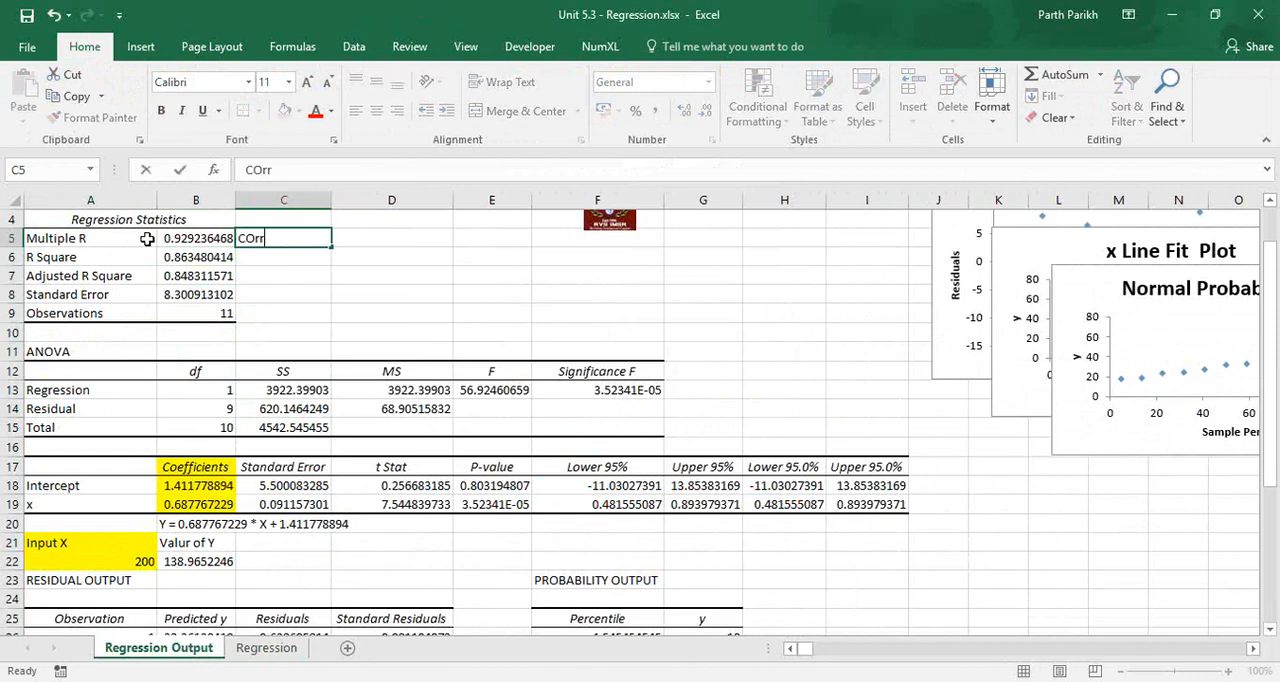
{"action": "type", "text": "leation co"}
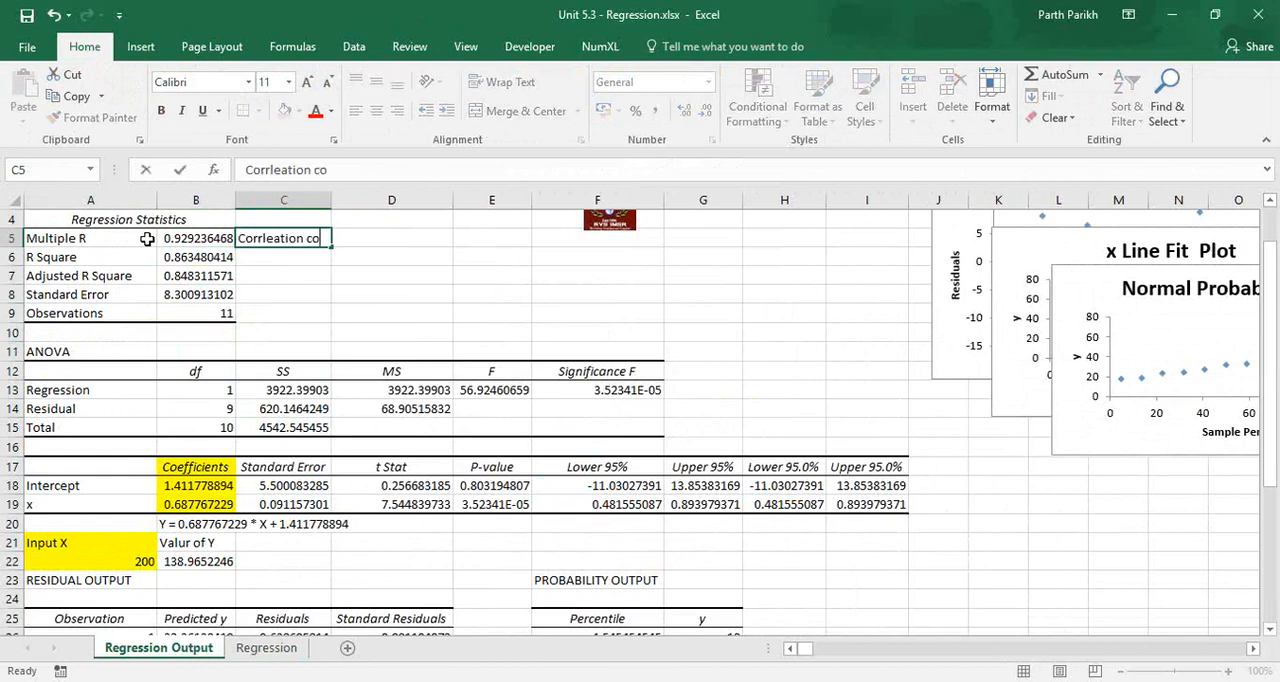
{"action": "type", "text": "efficient"}
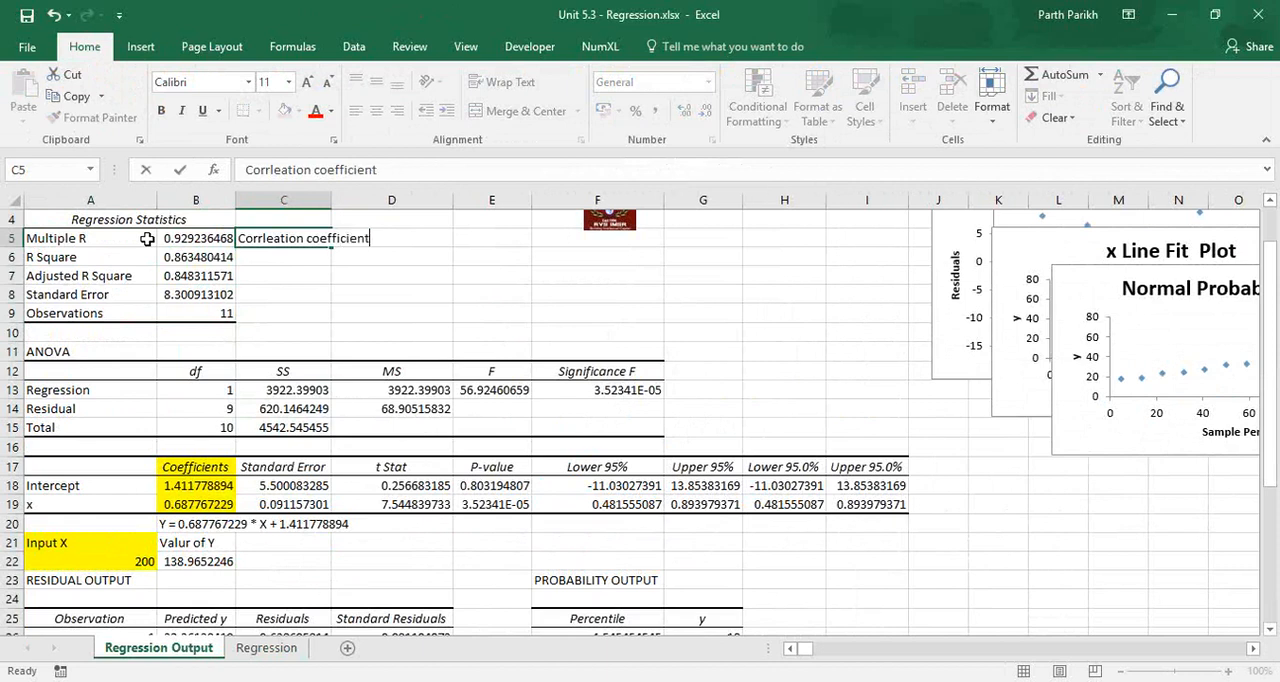
{"action": "key", "text": "Tab"}
{"action": "double_click", "coordinate": [331, 200]}
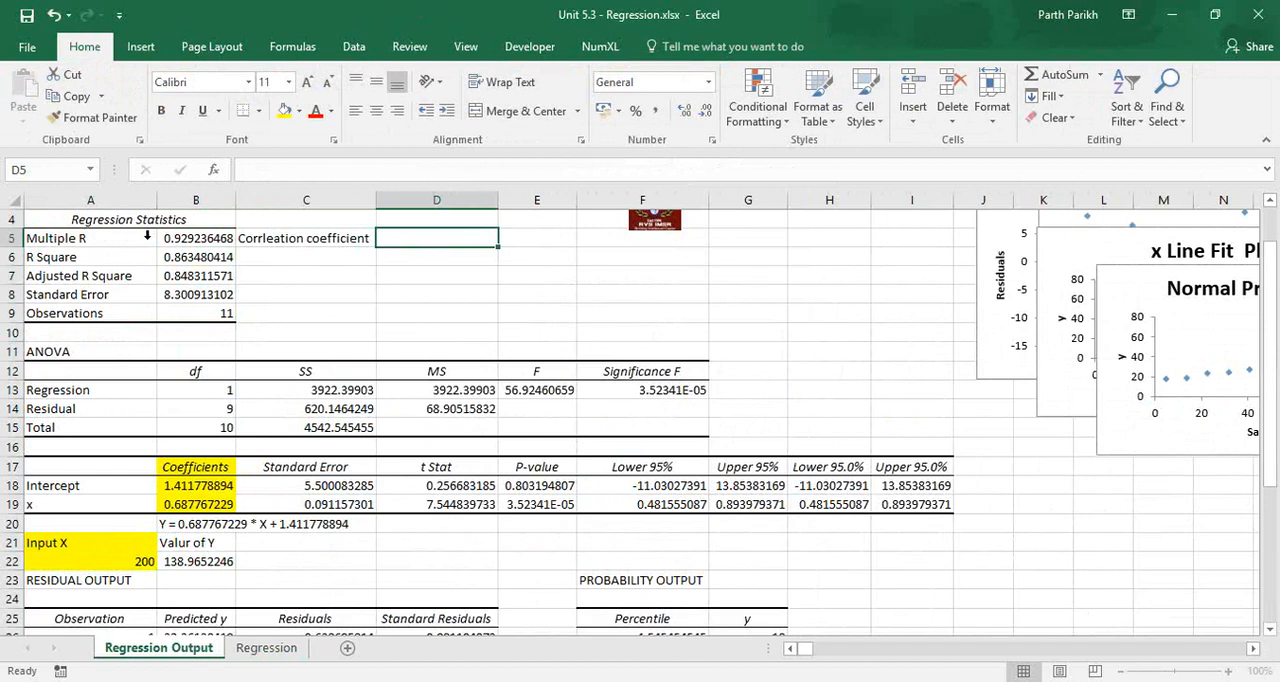
{"action": "key", "text": "ctrl+Page_Down"}
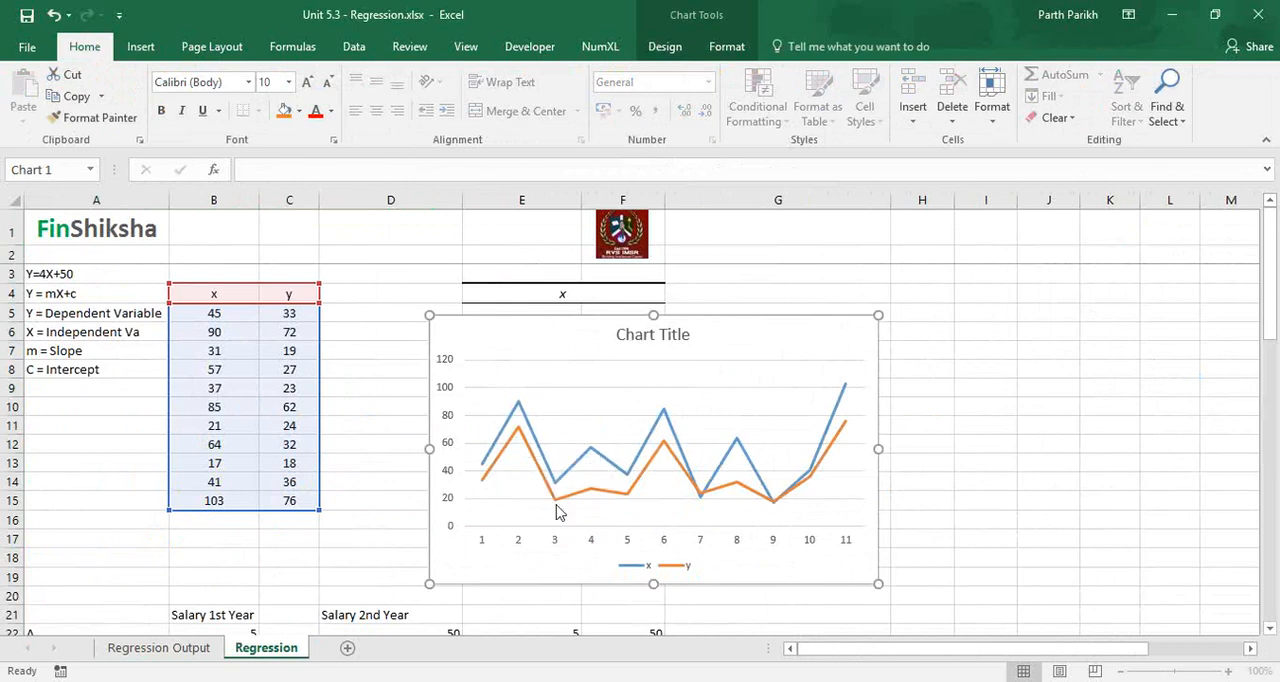
{"action": "left_click", "coordinate": [204, 649]}
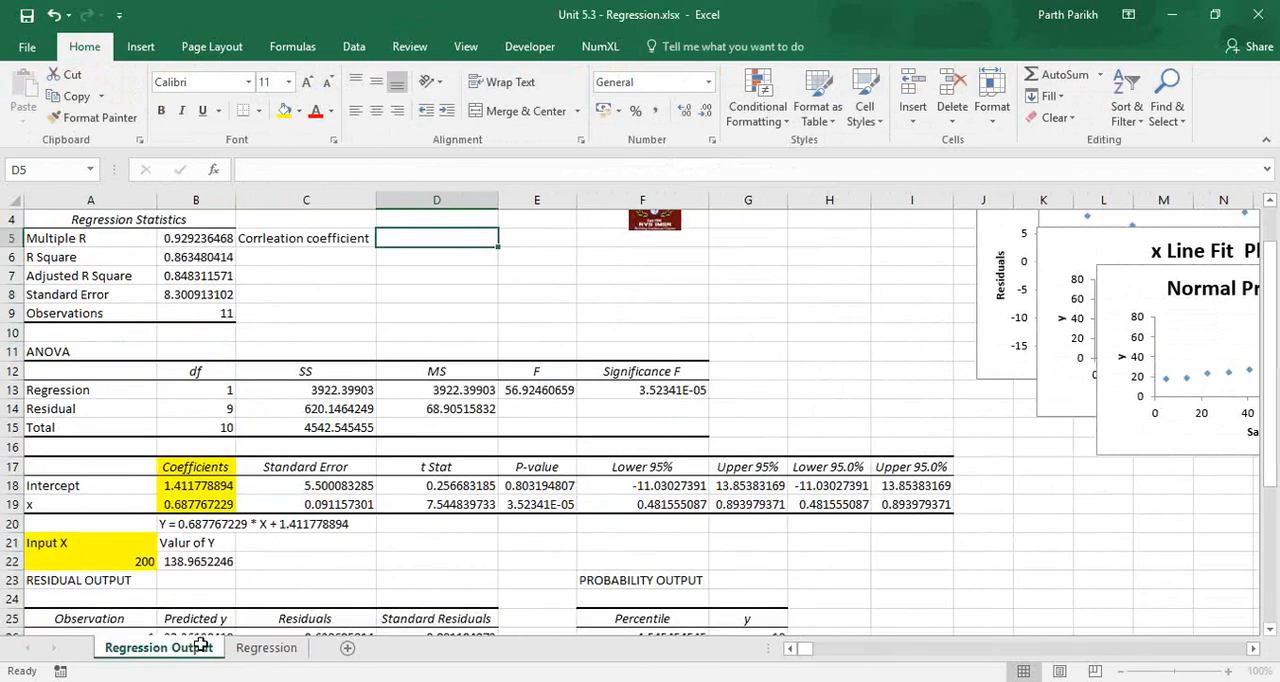
{"action": "left_click", "coordinate": [216, 237]}
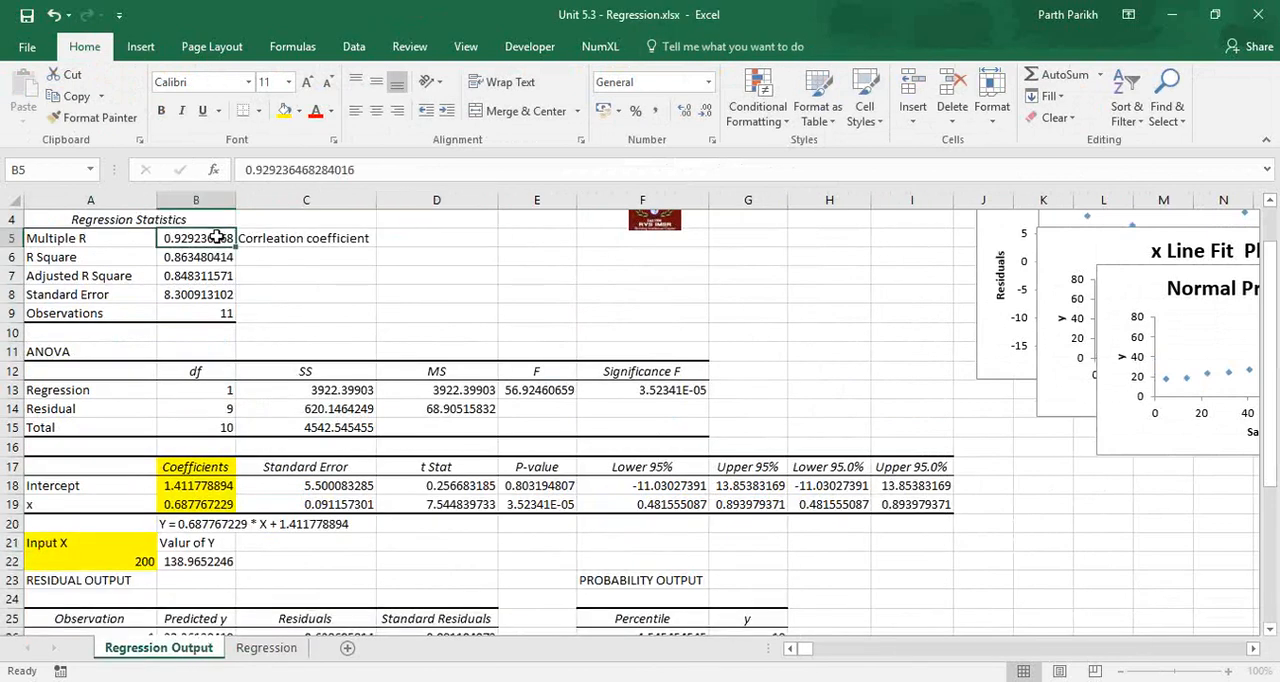
{"action": "key", "text": "Right"}
{"action": "key", "text": "Right"}
{"action": "type", "text": "=cor"}
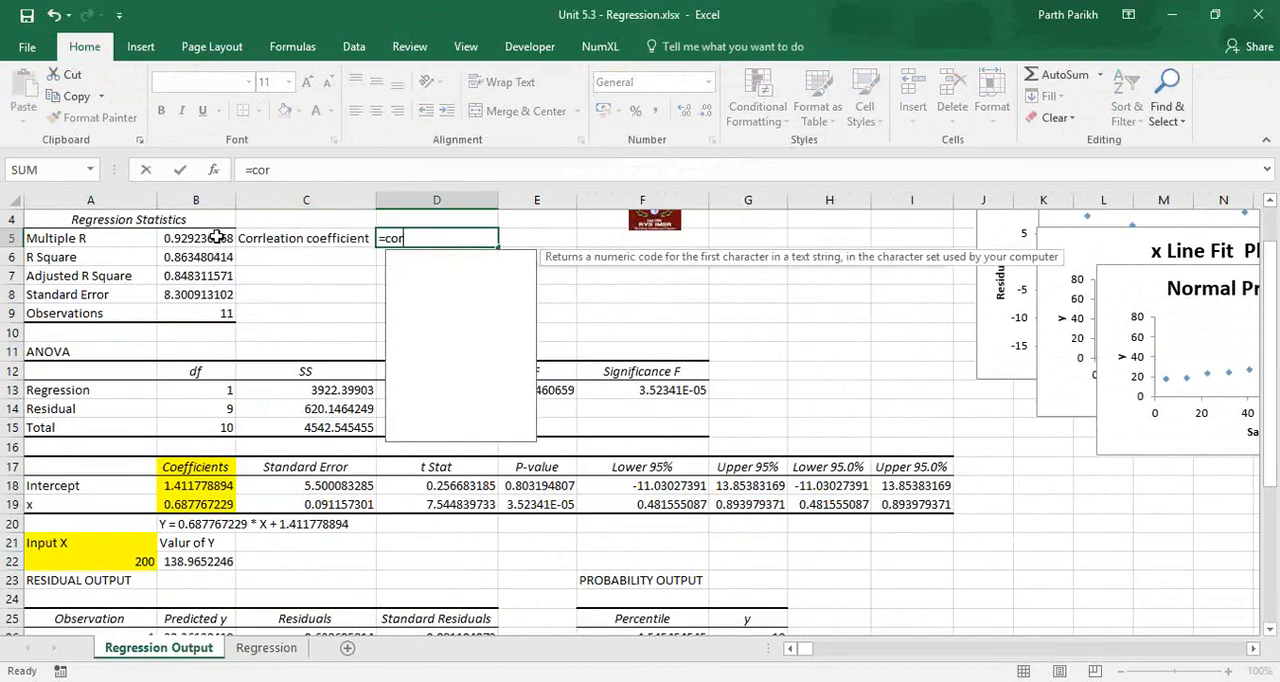
{"action": "type", "text": "rel"}
{"action": "key", "text": "Tab"}
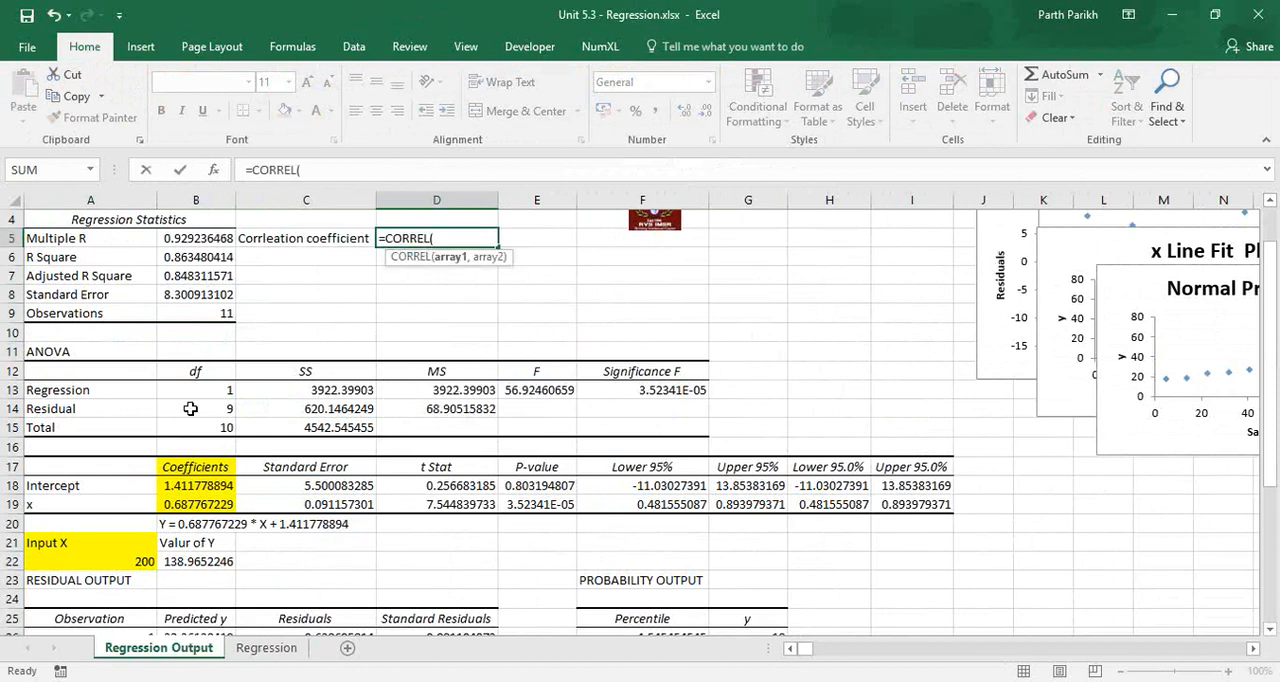
{"action": "key", "text": "Escape"}
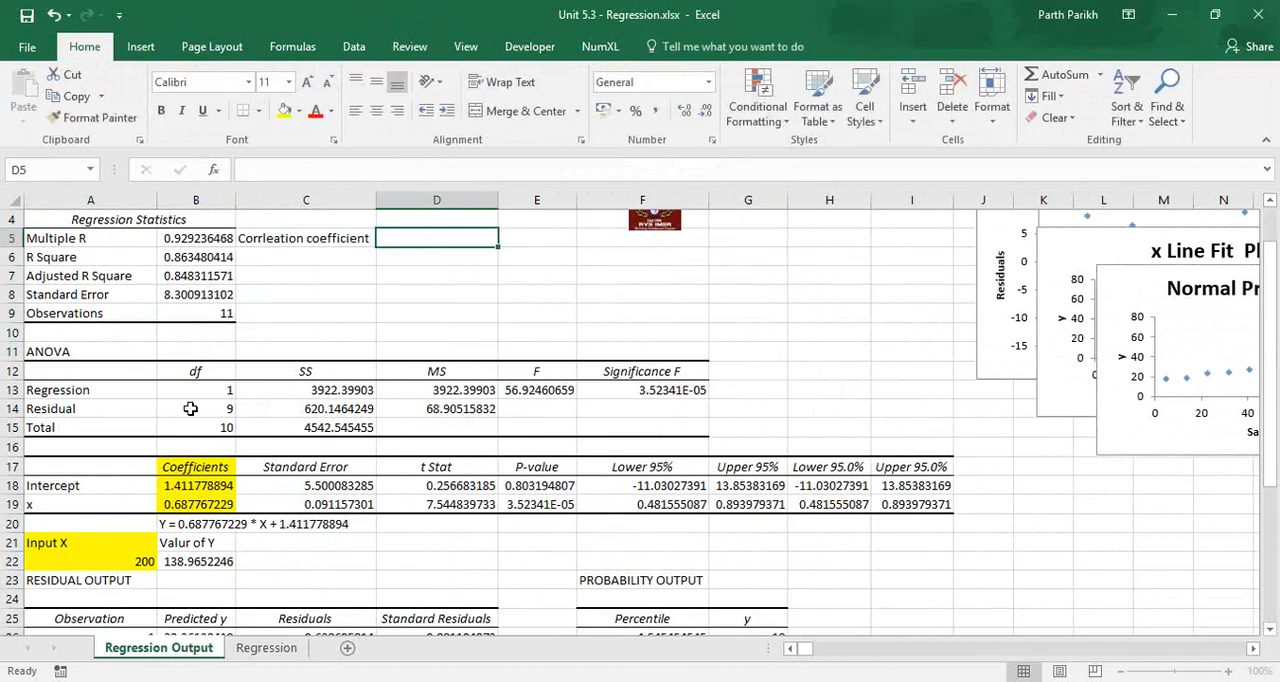
Calculate the correlation coefficient in D5 with CORREL of the Regression sheet's x values B5:B15 and y values C5:C15.
{"action": "type", "text": "=correl"}
{"action": "key", "text": "Tab"}
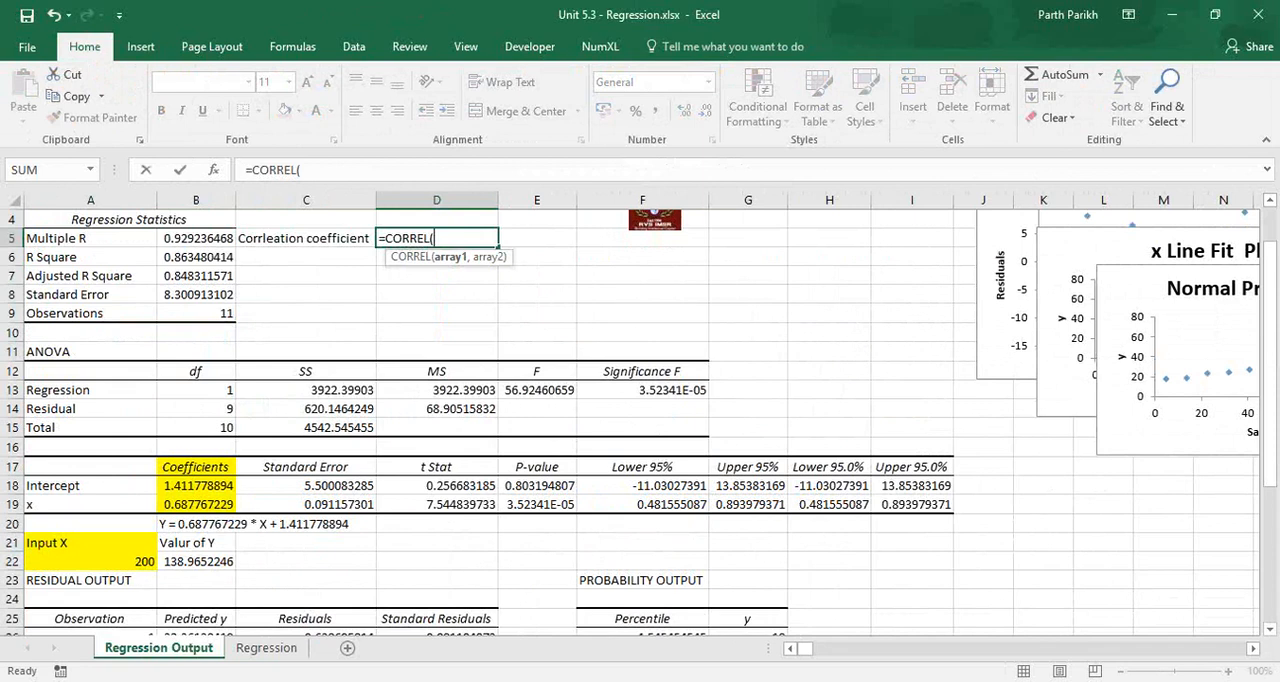
{"action": "left_click", "coordinate": [266, 648]}
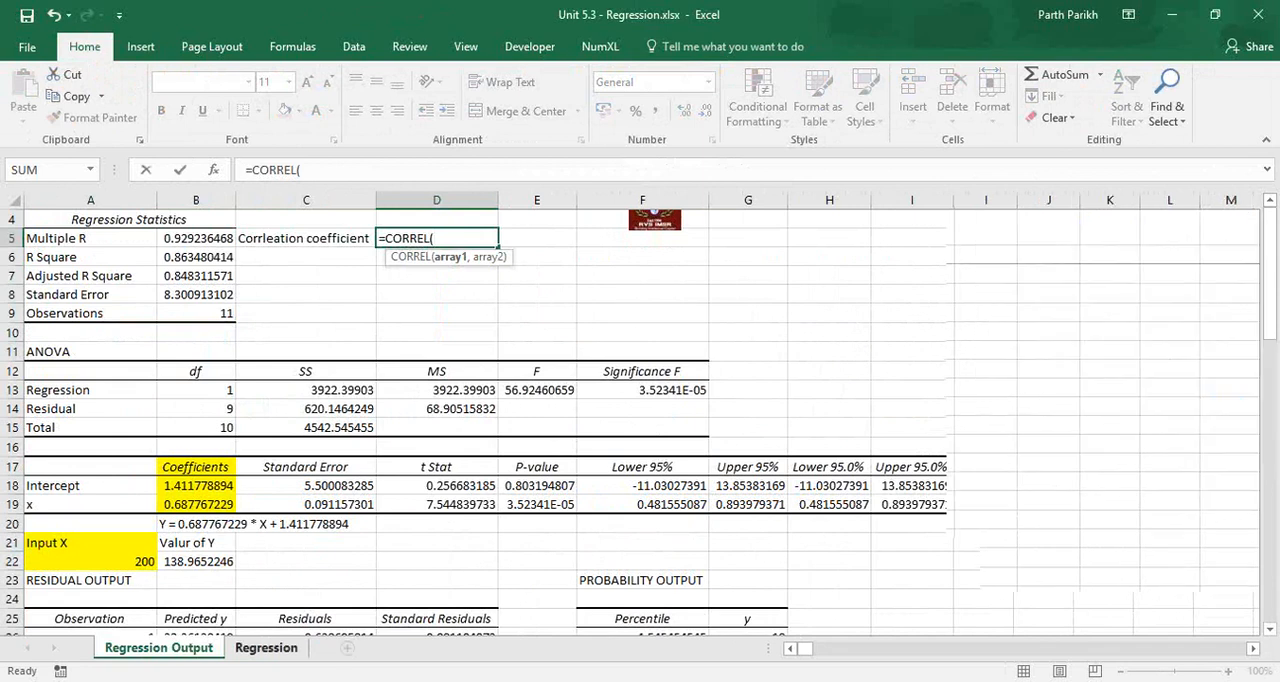
{"action": "left_click", "coordinate": [291, 313]}
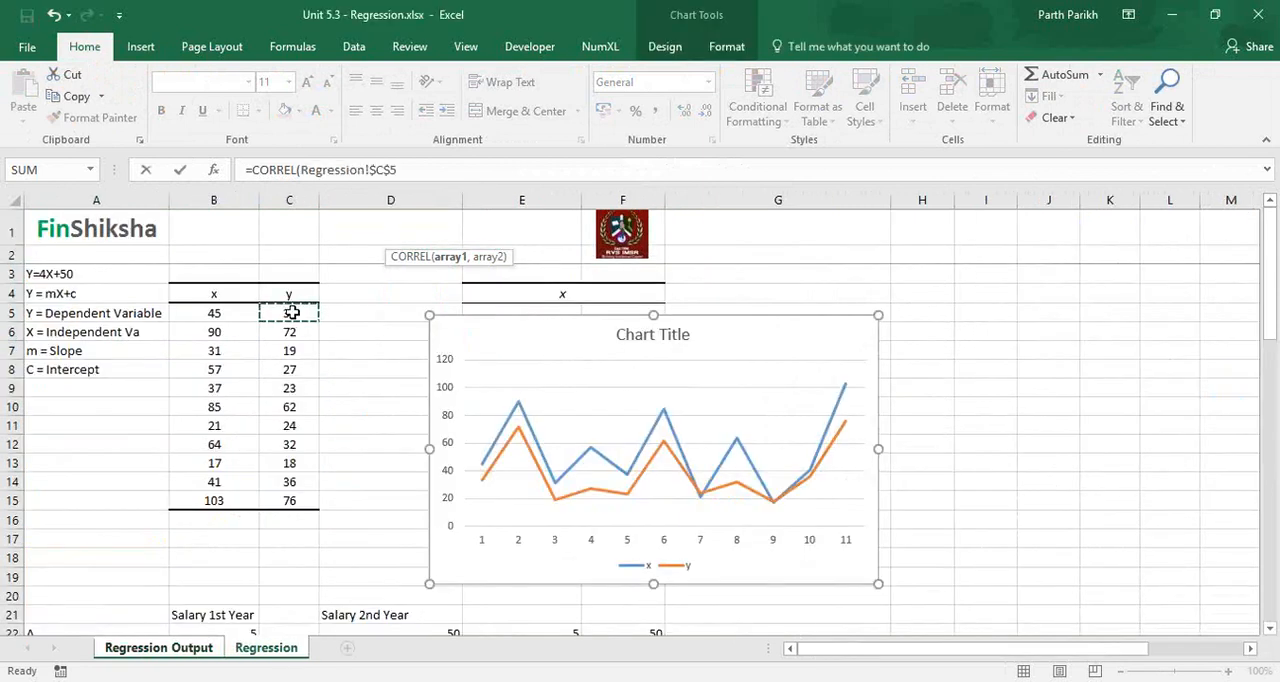
{"action": "left_click", "coordinate": [220, 315]}
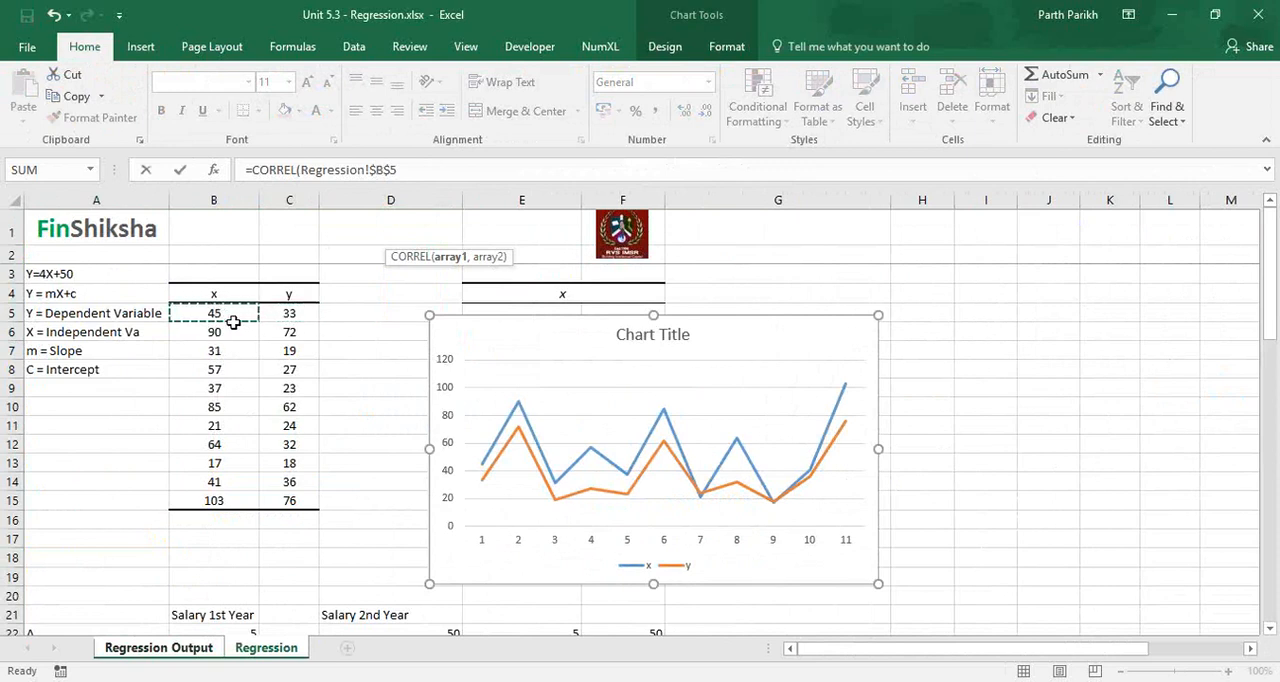
{"action": "left_click_drag", "start_coordinate": [243, 316], "coordinate": [240, 494]}
{"action": "type", "text": ","}
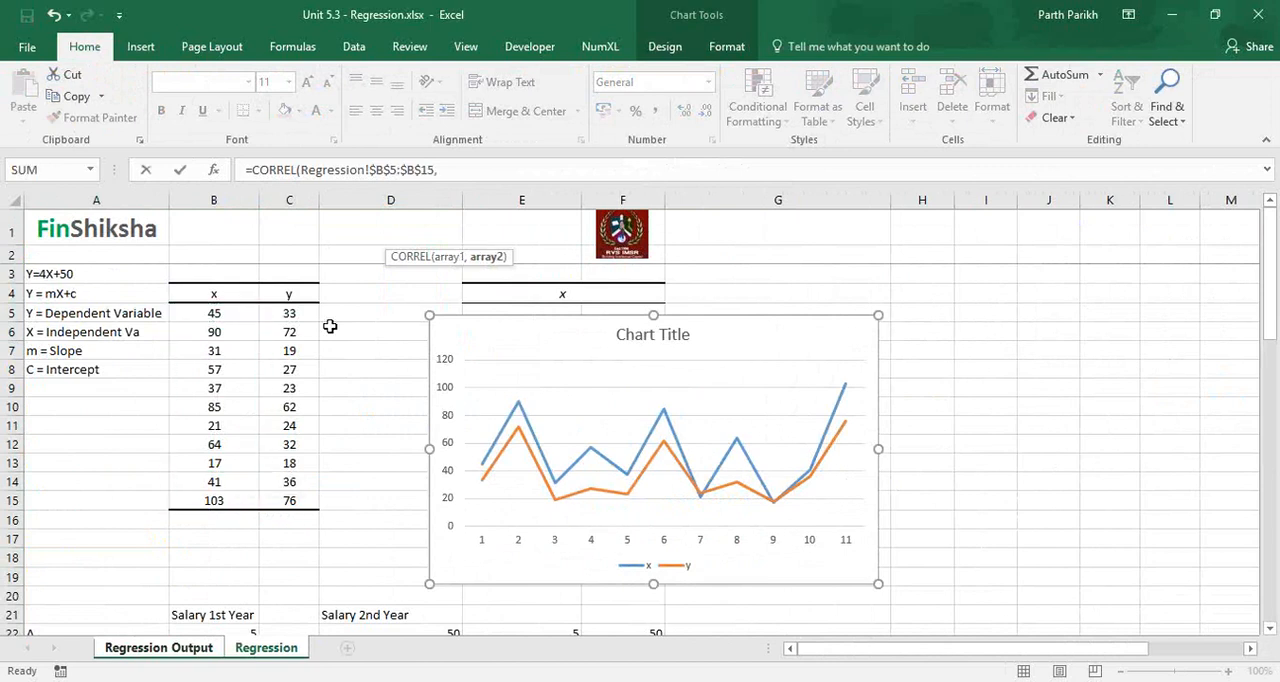
{"action": "left_click_drag", "start_coordinate": [292, 314], "coordinate": [298, 507]}
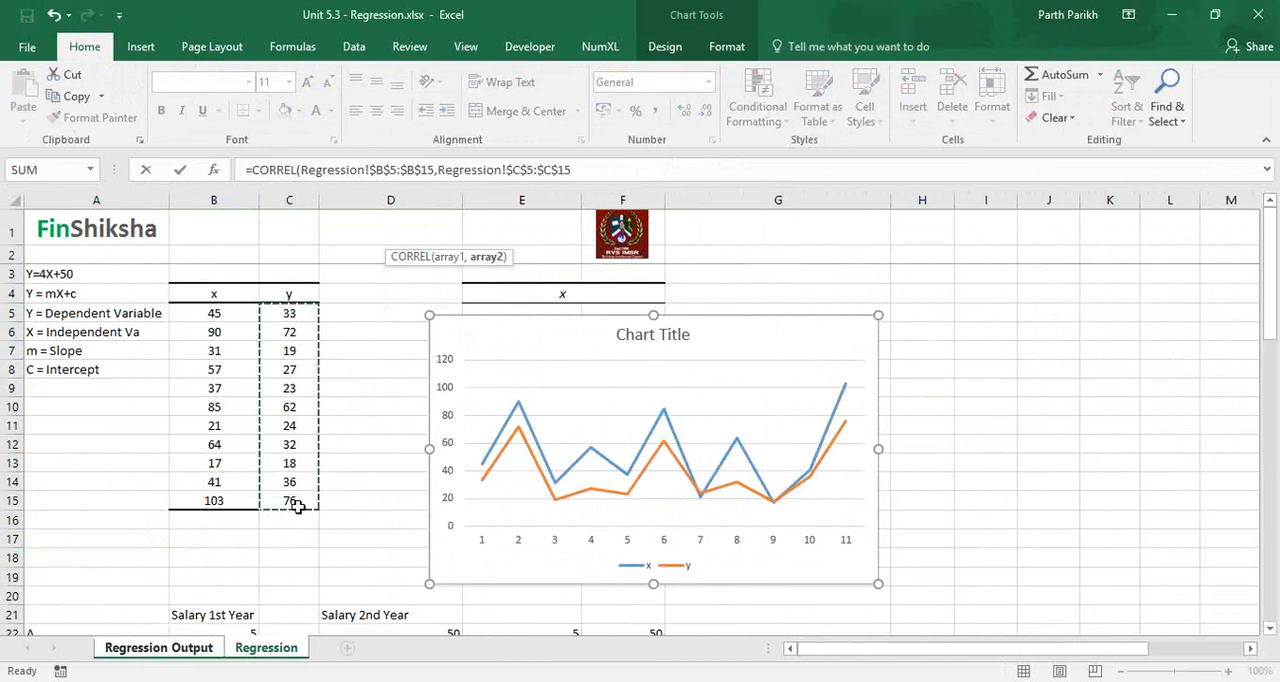
{"action": "key", "text": "Return"}
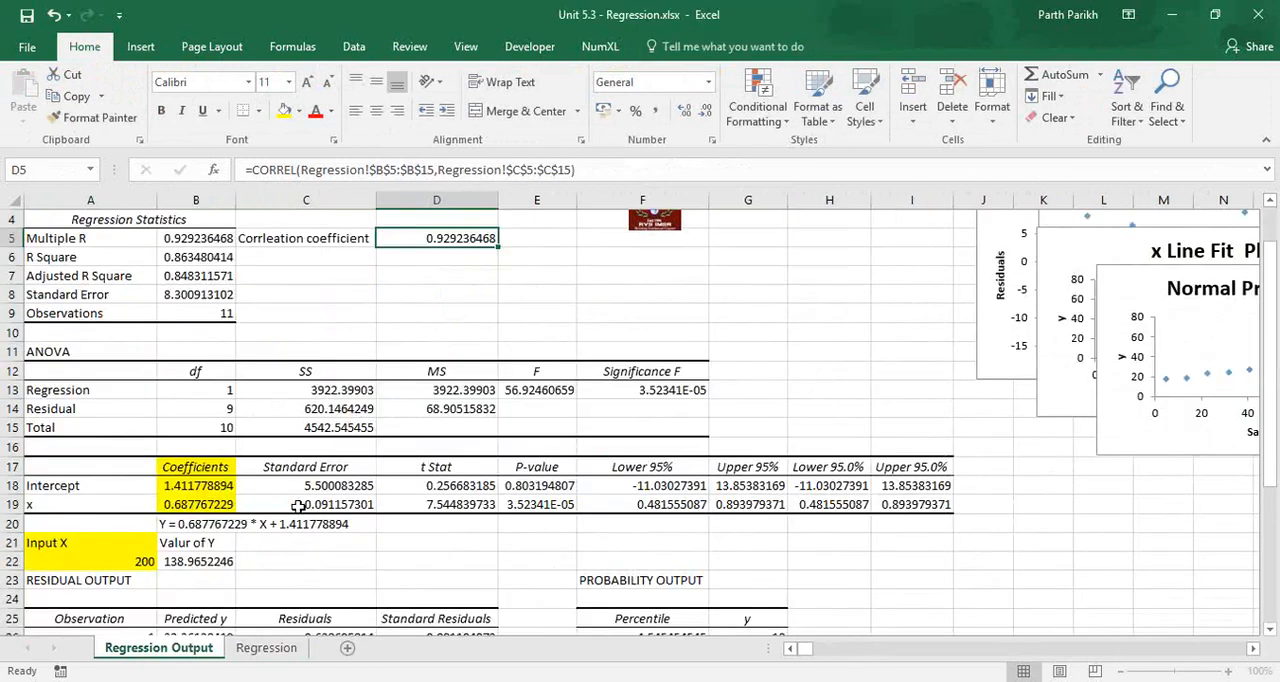
Compare the Multiple R value in B5 with the correlation coefficient in D5.
{"action": "key", "text": "Left"}
{"action": "key", "text": "Left"}
{"action": "key", "text": "shift+Right"}
{"action": "key", "text": "shift+Right"}
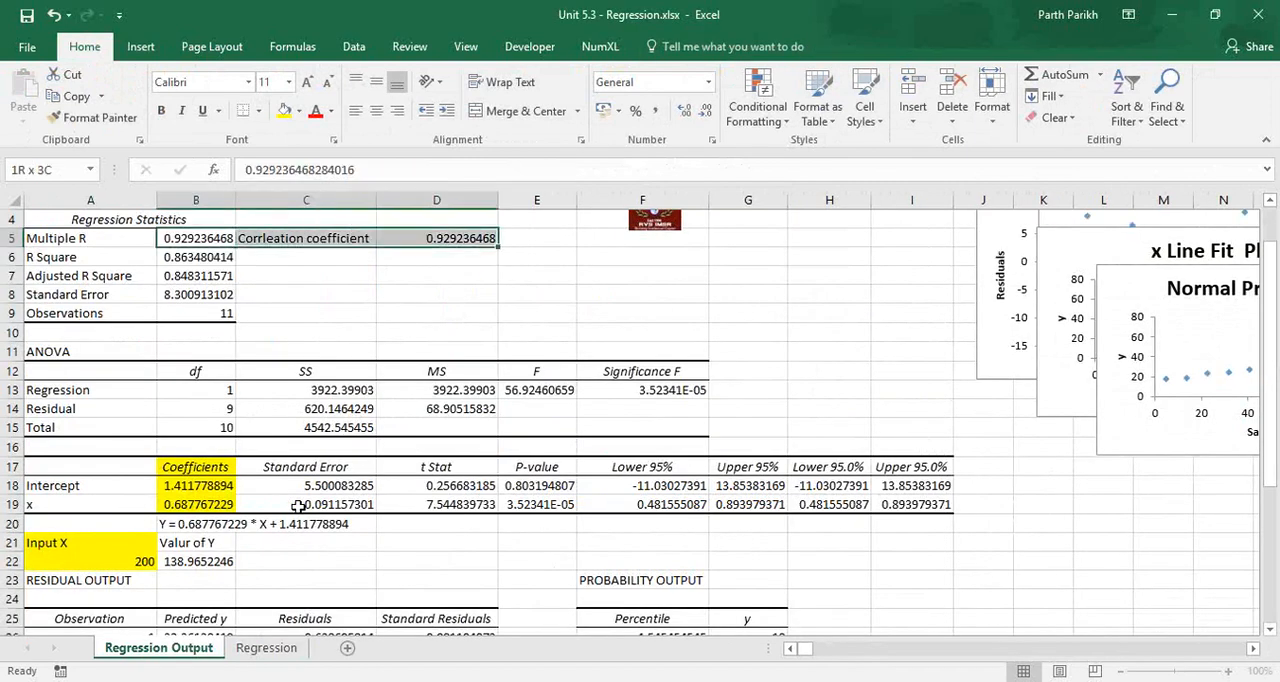
{"action": "key", "text": "Right"}
{"action": "key", "text": "Right"}
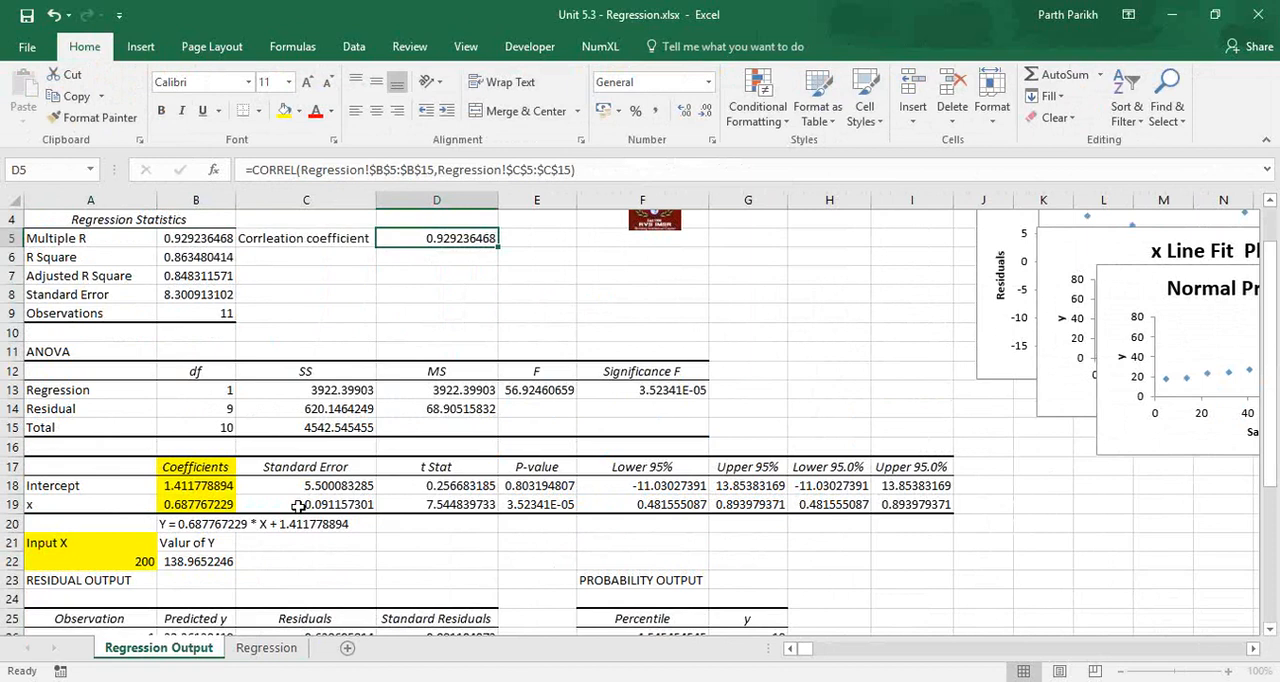
Enter the label "How effective youe equ is?" in C6 beside the R Square value and widen column C to fit it.
{"action": "key", "text": "Down"}
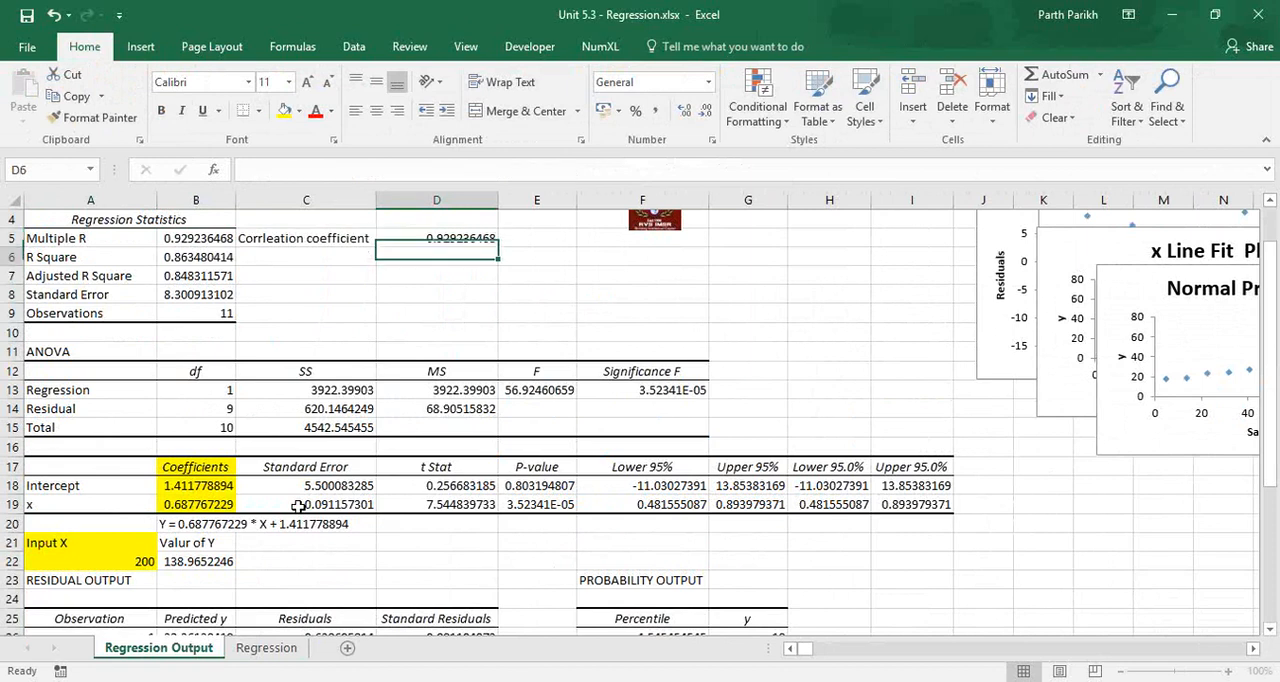
{"action": "key", "text": "Left"}
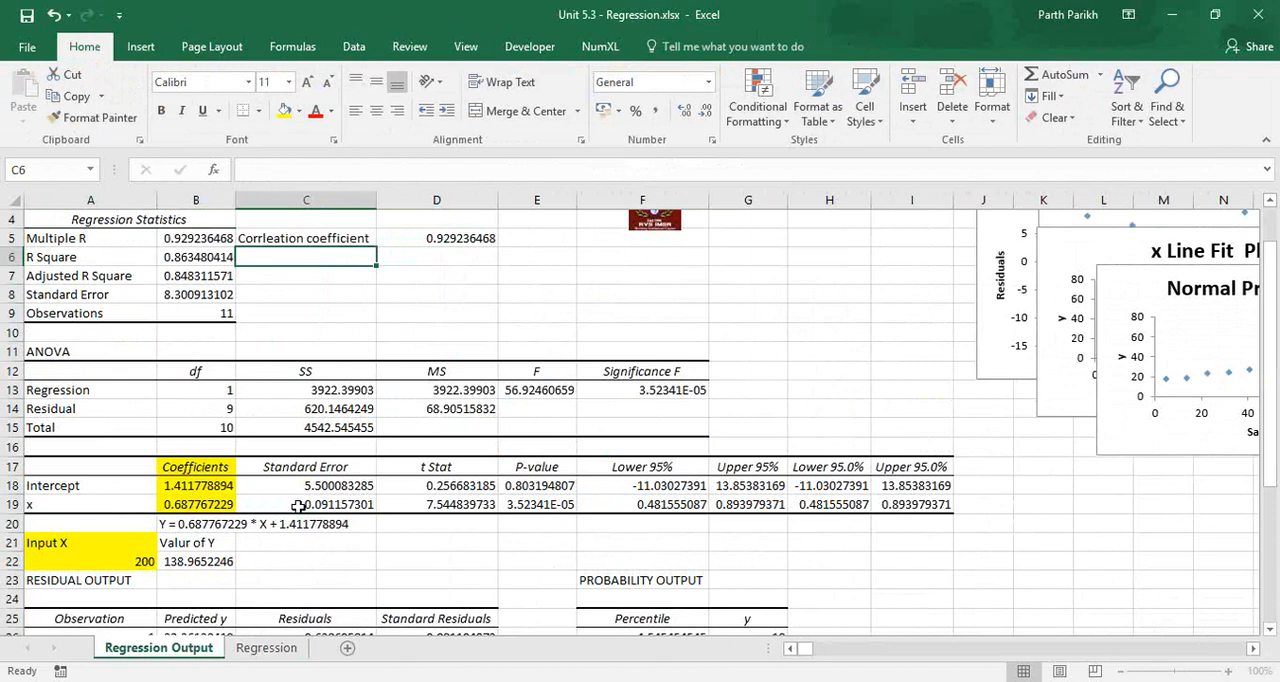
{"action": "type", "text": "How effective youe equ i"}
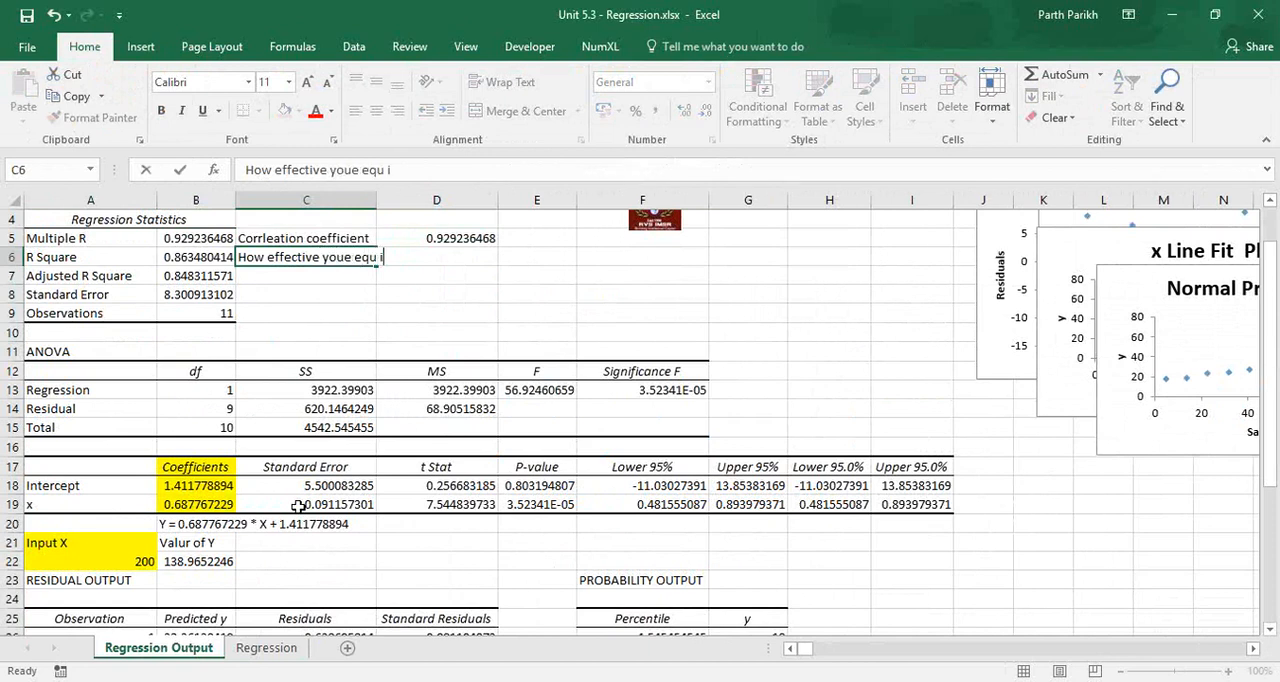
{"action": "type", "text": "s?"}
{"action": "key", "text": "Return"}
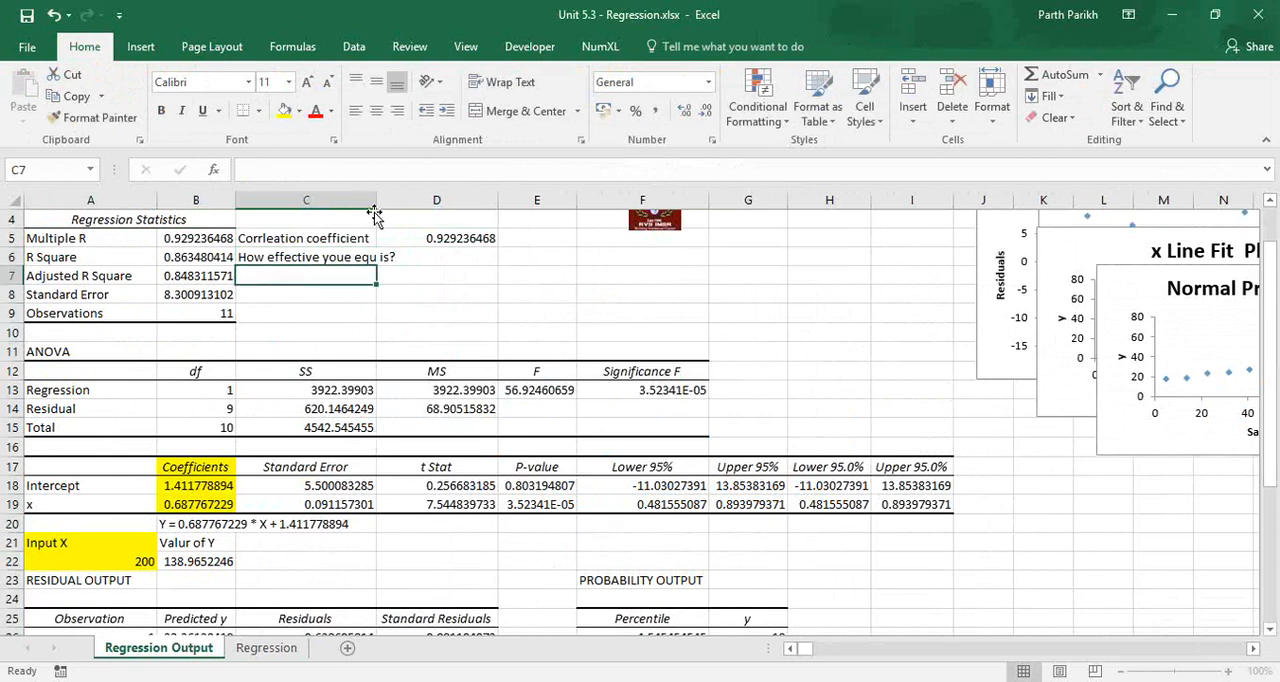
{"action": "left_click_drag", "start_coordinate": [376, 213], "coordinate": [403, 213]}
Calculate the equation's effectiveness as a percentage in D6 with the formula =B6*100.
{"action": "left_click", "coordinate": [215, 524]}
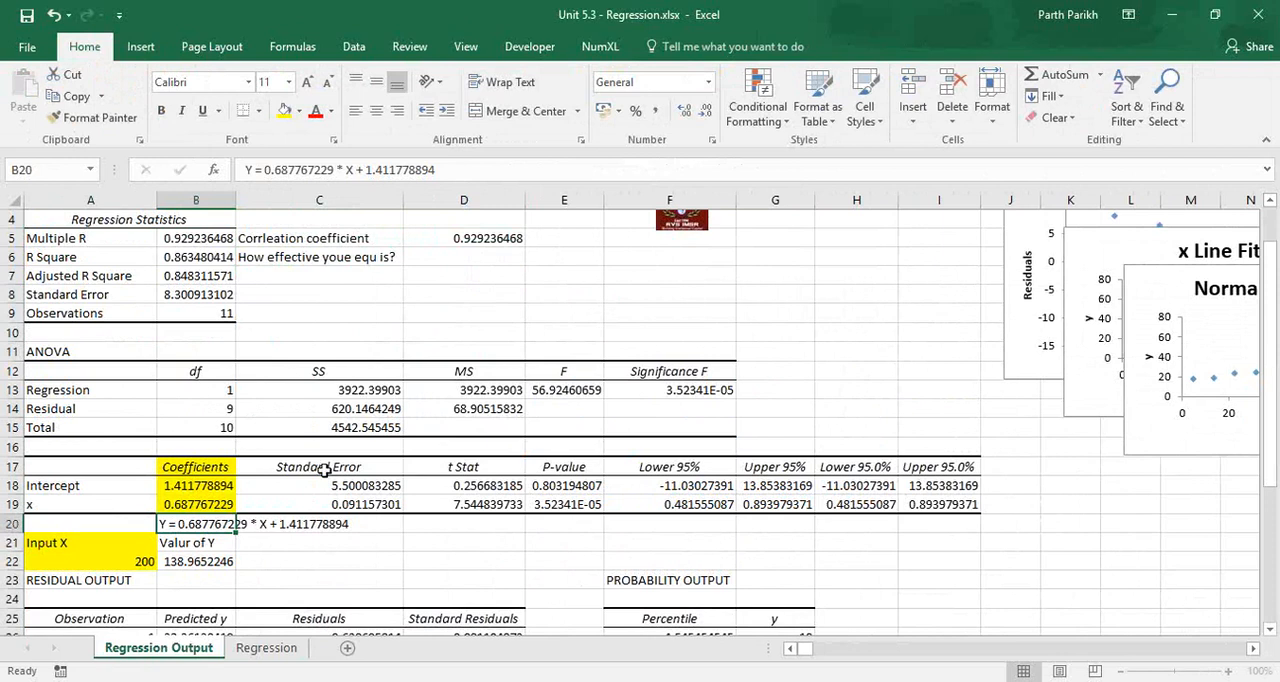
{"action": "left_click", "coordinate": [490, 259]}
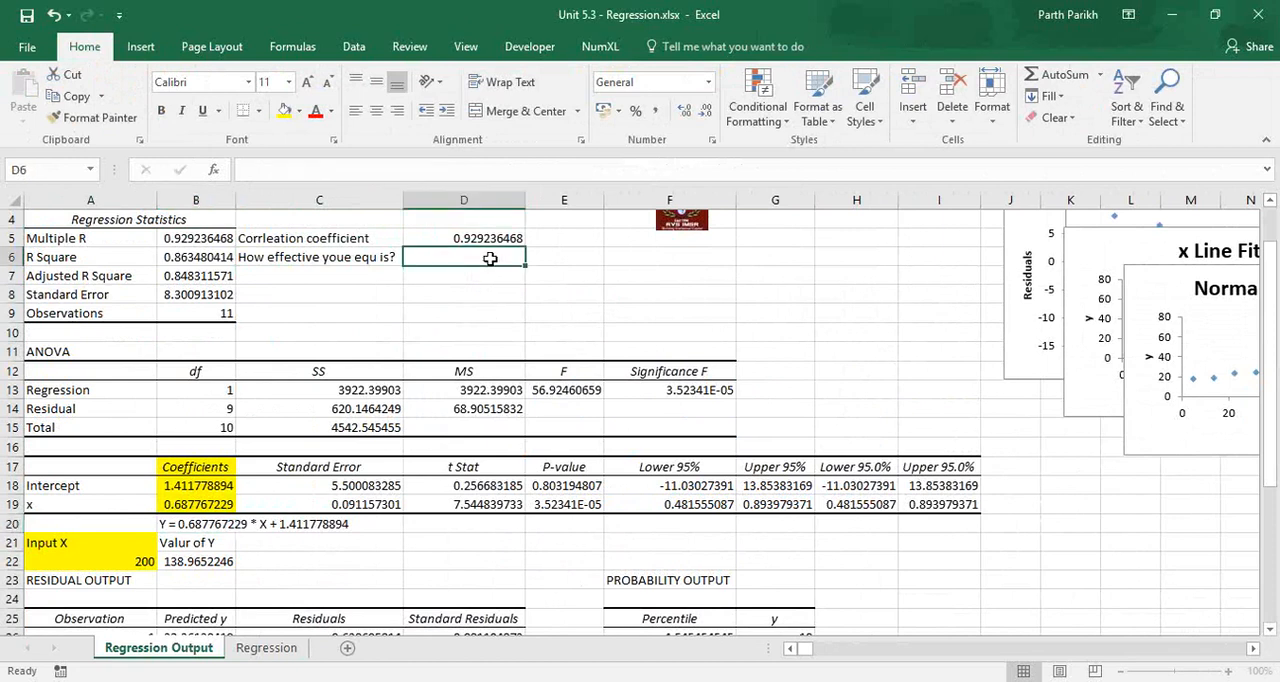
{"action": "type", "text": "="}
{"action": "key", "text": "Left"}
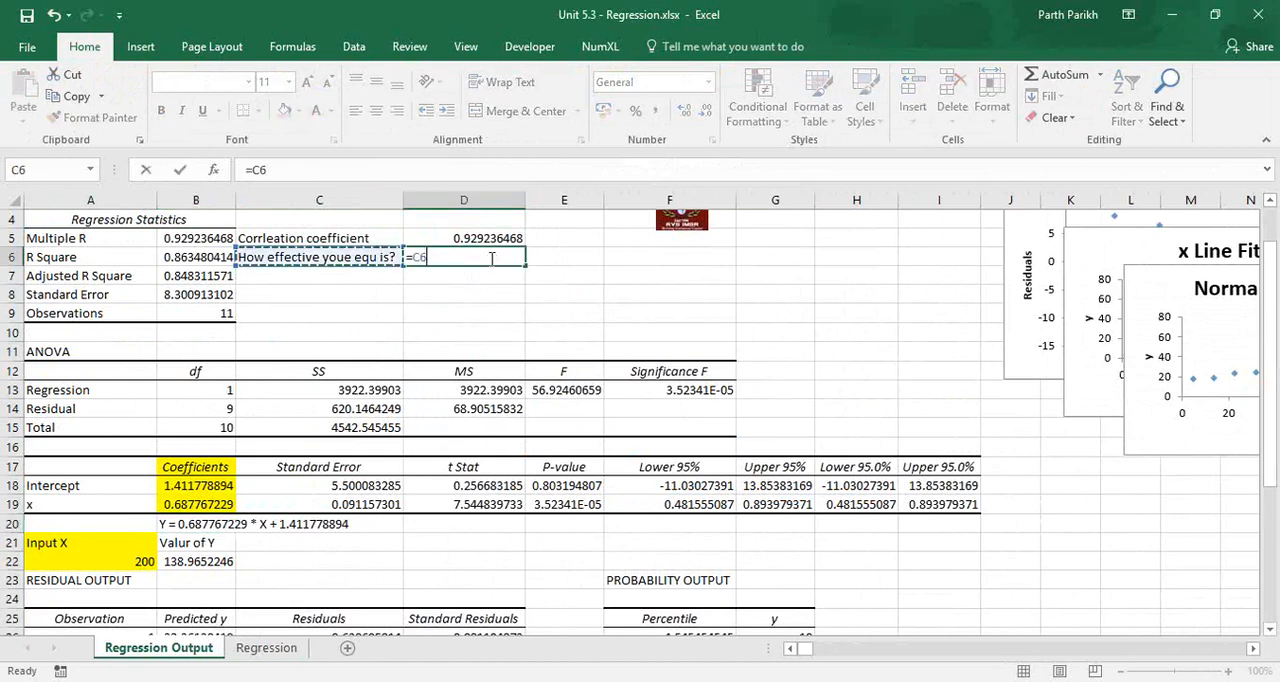
{"action": "key", "text": "Left"}
{"action": "type", "text": "*"}
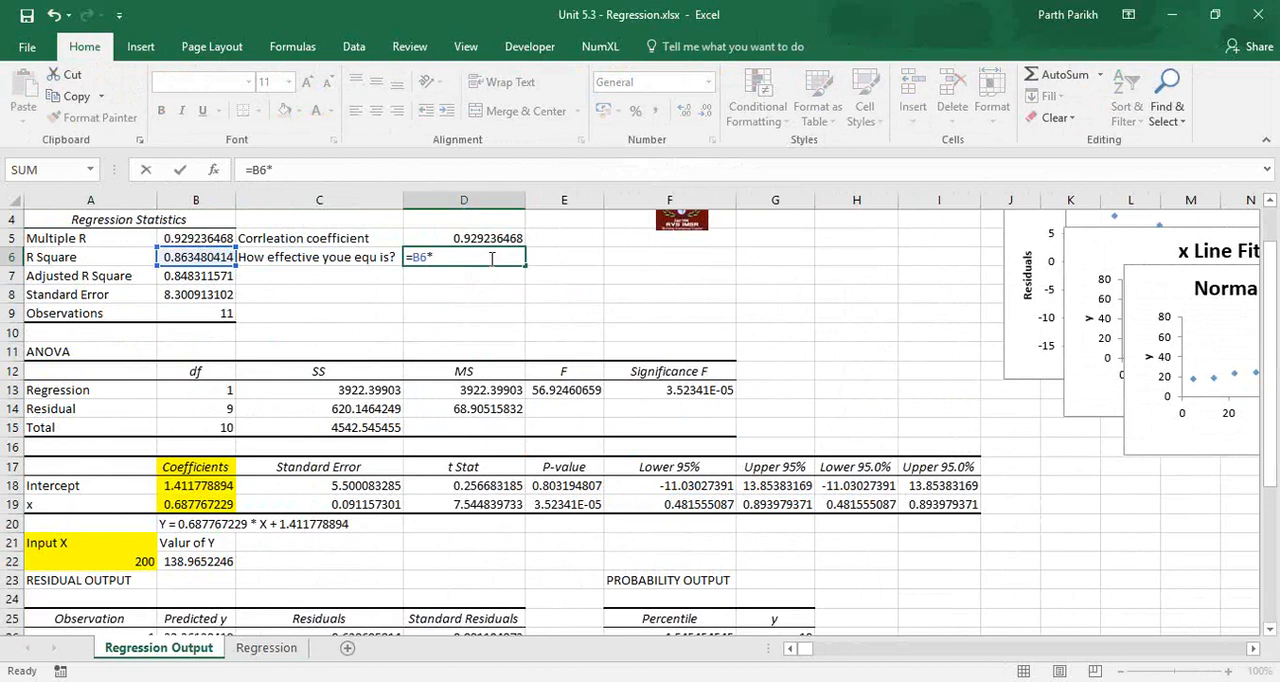
{"action": "type", "text": "100"}
{"action": "key", "text": "Return"}
{"action": "key", "text": "Up"}
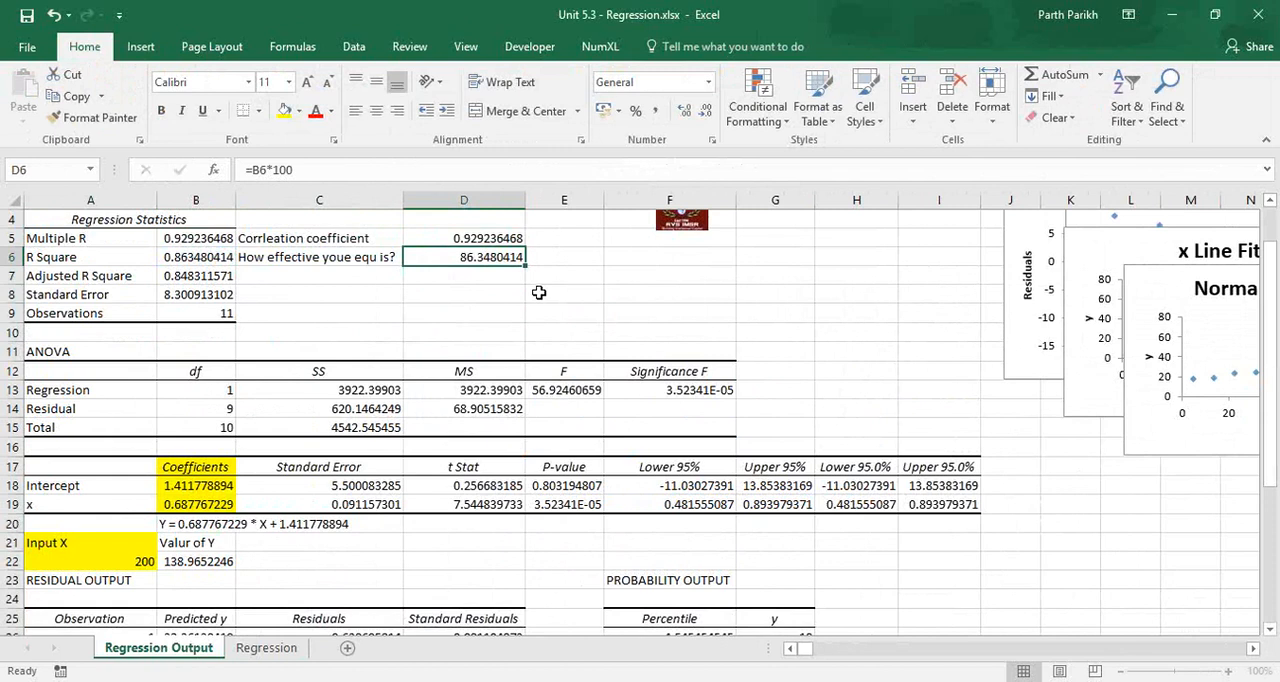
Examine the Adjusted R Square, Standard Error and Observations entries in the regression statistics.
{"action": "left_click", "coordinate": [242, 524]}
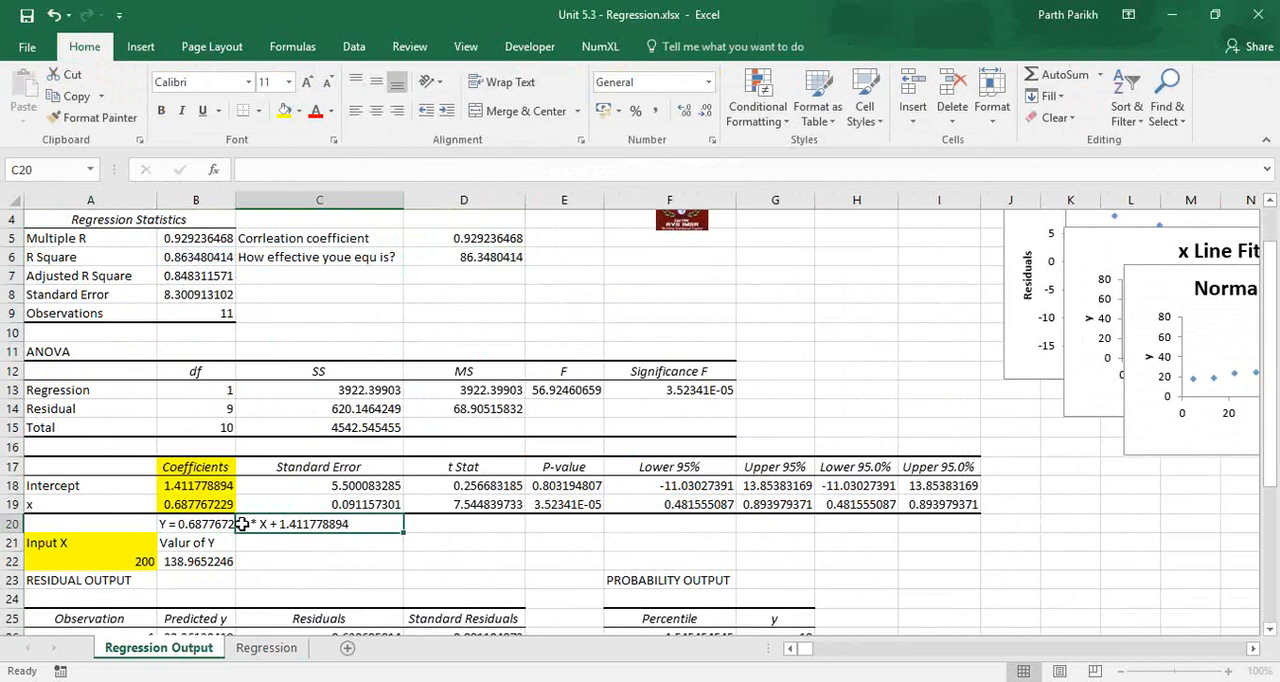
{"action": "key", "text": "Up"}
{"action": "key", "text": "Up"}
{"action": "key", "text": "Up"}
{"action": "key", "text": "Up"}
{"action": "key", "text": "Up"}
{"action": "key", "text": "Up"}
{"action": "key", "text": "Up"}
{"action": "key", "text": "Up"}
{"action": "key", "text": "Up"}
{"action": "key", "text": "Up"}
{"action": "key", "text": "Up"}
{"action": "key", "text": "Up"}
{"action": "key", "text": "Up"}
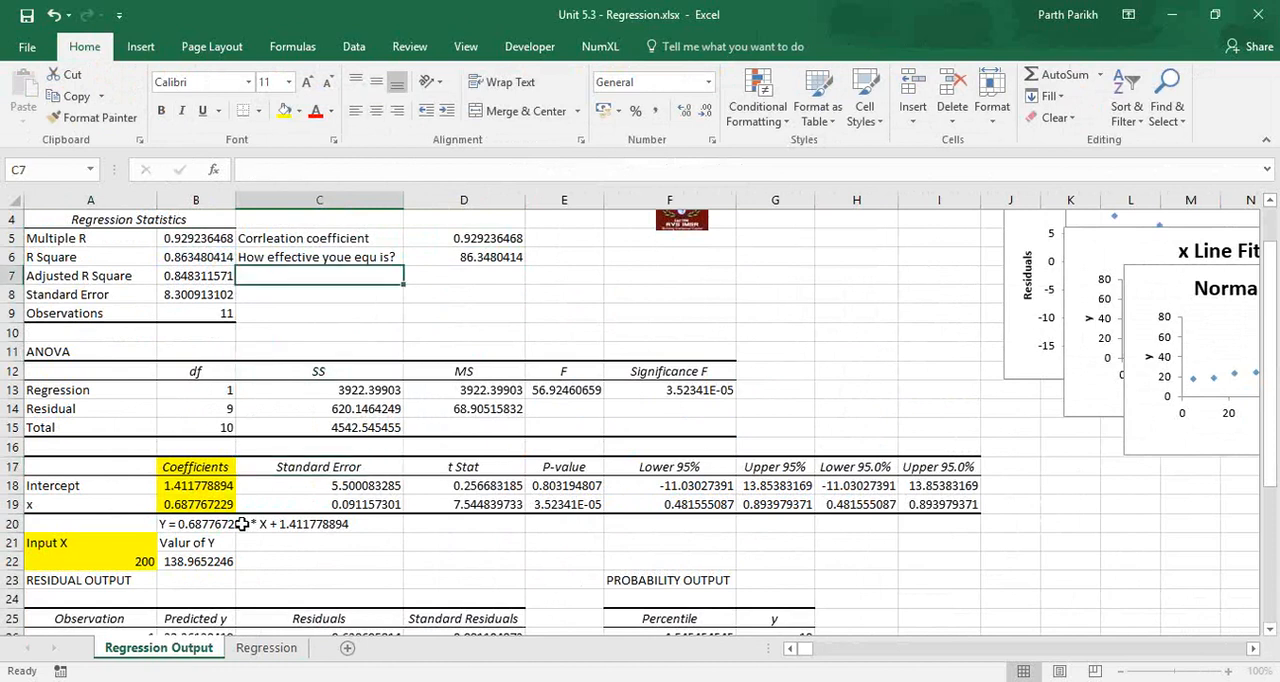
{"action": "key", "text": "Left"}
{"action": "key", "text": "Left"}
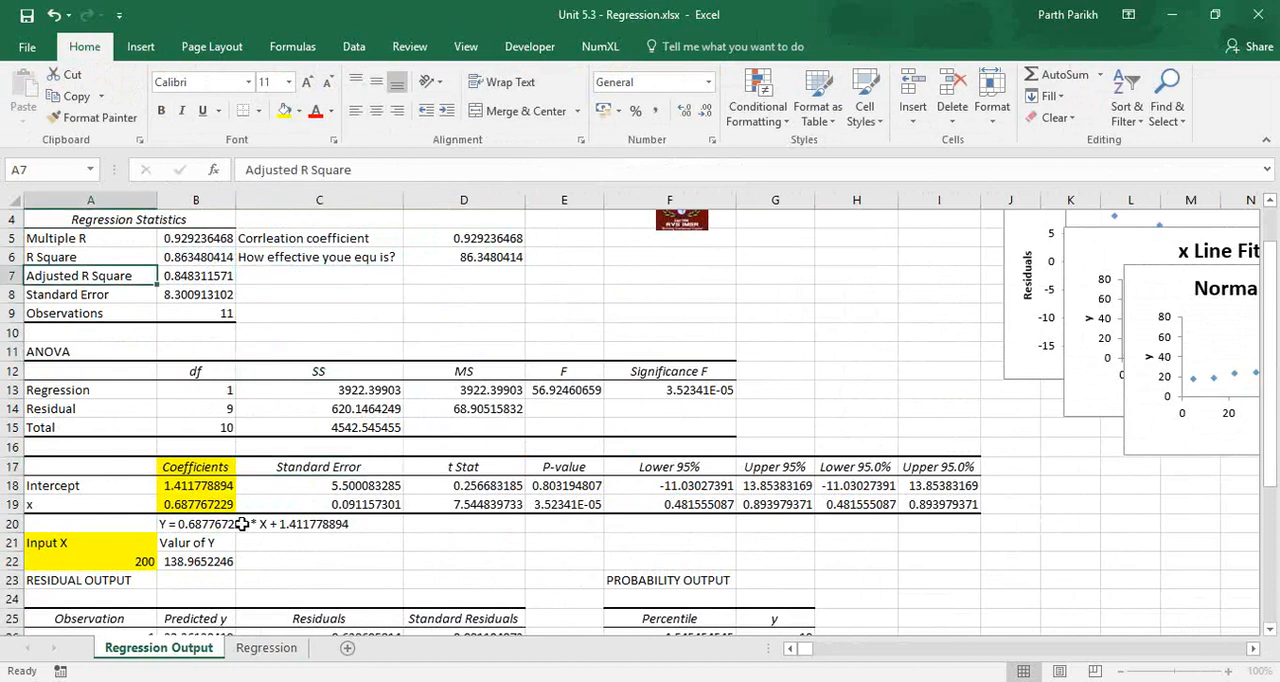
{"action": "key", "text": "Down"}
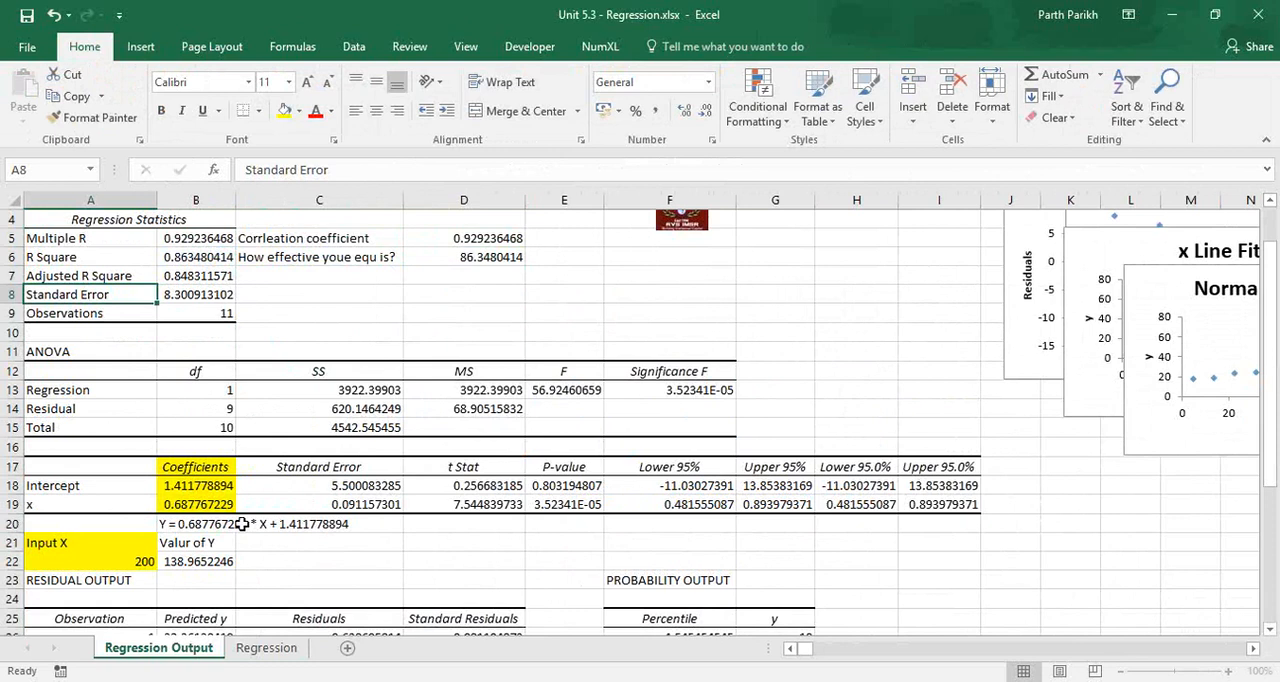
{"action": "key", "text": "Down"}
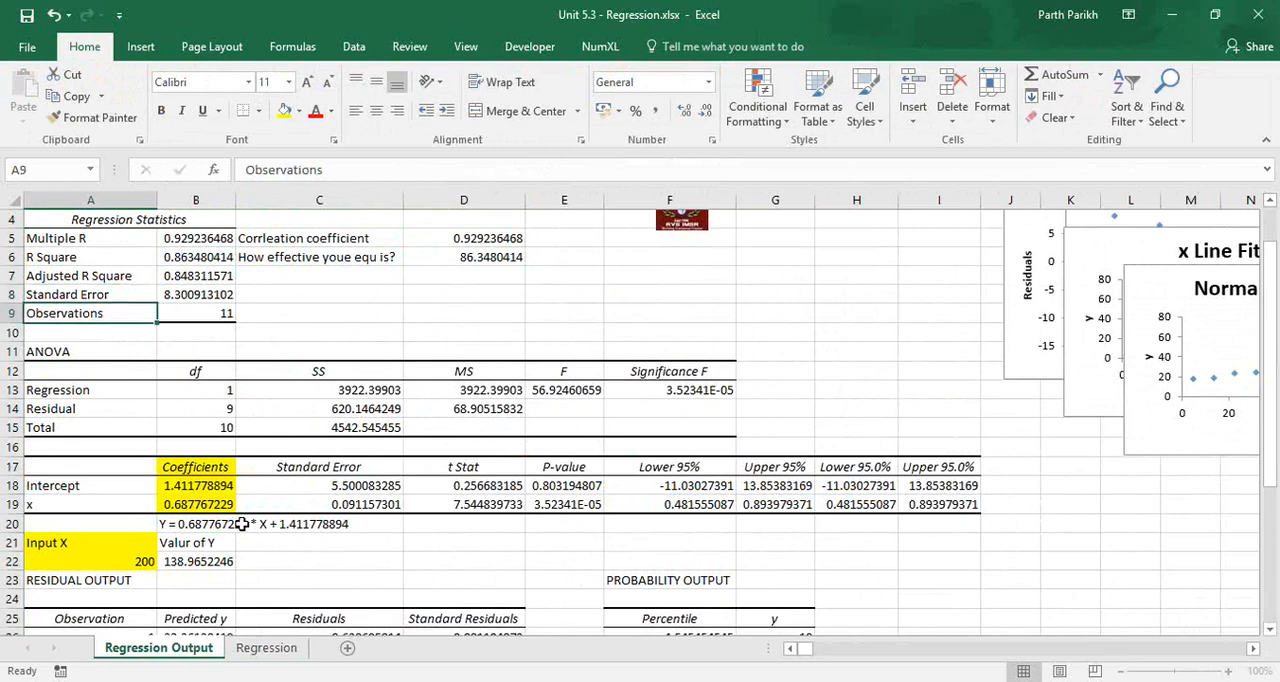
{"action": "key", "text": "Right"}
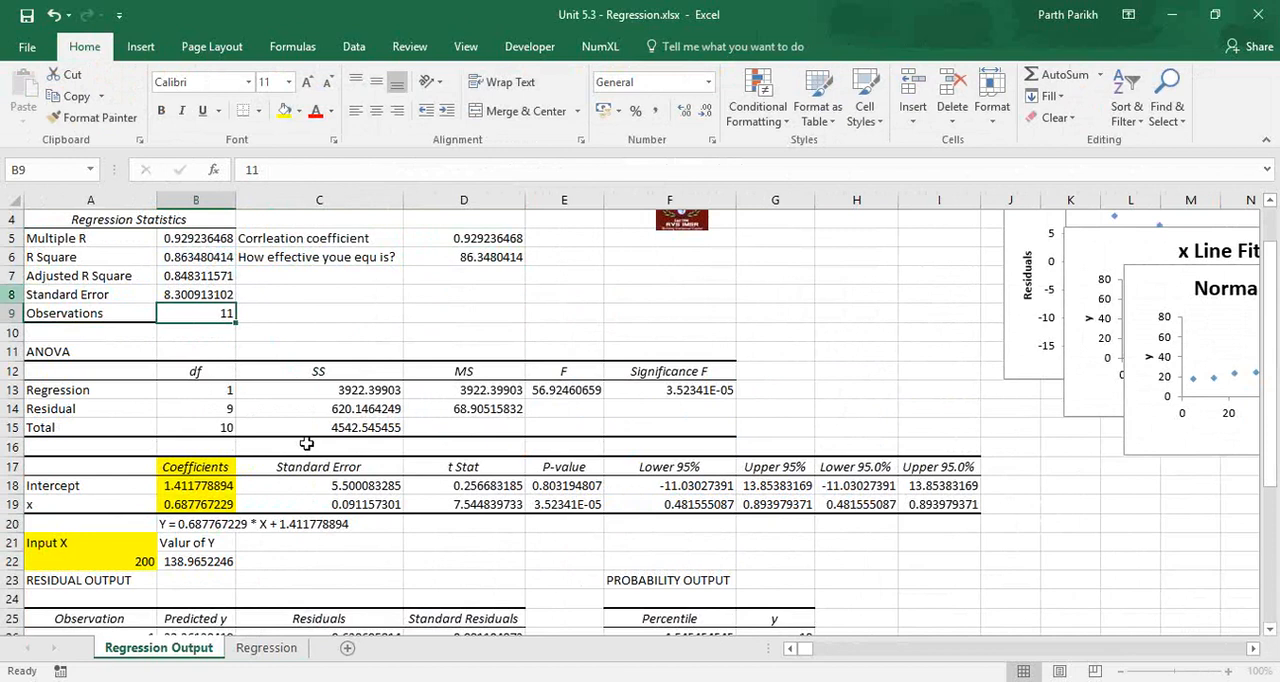
Look over the ANOVA table and the residual output listed below it.
{"action": "key", "text": "Down"}
{"action": "key", "text": "Down"}
{"action": "key", "text": "Left"}
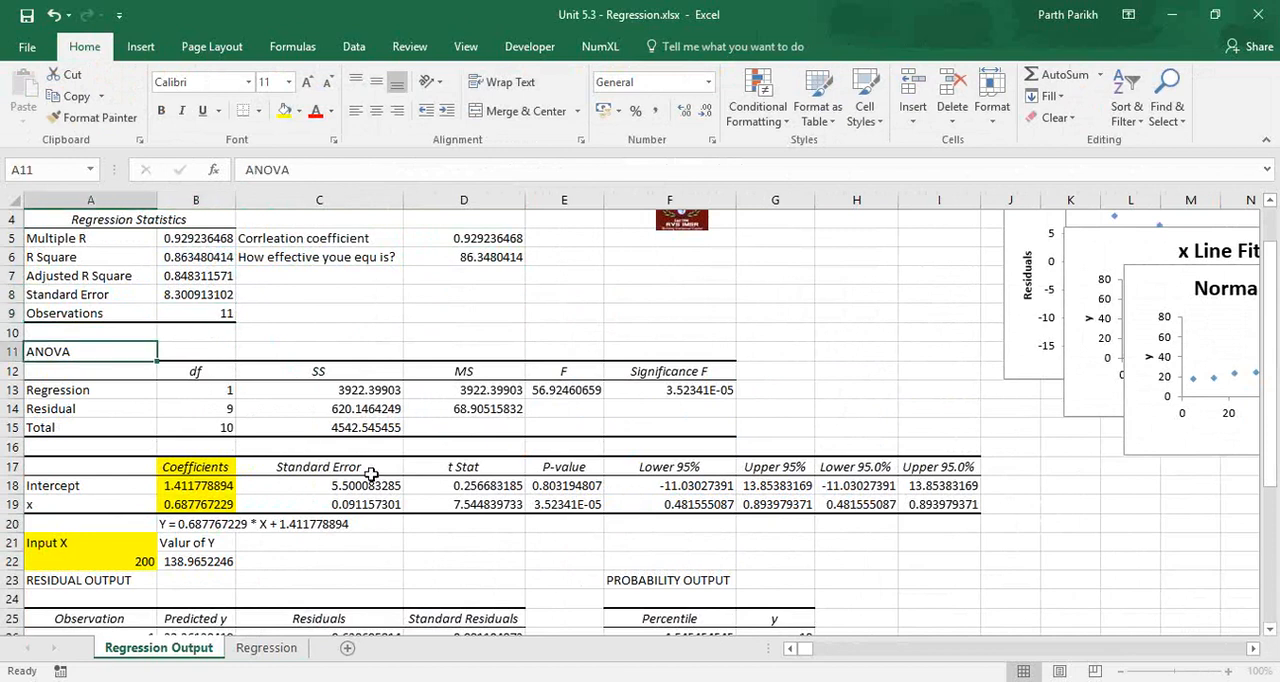
{"action": "key", "text": "Down"}
{"action": "key", "text": "Down"}
{"action": "key", "text": "Down"}
{"action": "key", "text": "Down"}
{"action": "key", "text": "Down"}
{"action": "key", "text": "Down"}
{"action": "key", "text": "Down"}
{"action": "key", "text": "Down"}
{"action": "key", "text": "Down"}
{"action": "key", "text": "Down"}
{"action": "key", "text": "Down"}
{"action": "key", "text": "Down"}
{"action": "key", "text": "Down"}
{"action": "key", "text": "Down"}
{"action": "key", "text": "Down"}
{"action": "key", "text": "Down"}
{"action": "key", "text": "Down"}
{"action": "key", "text": "Down"}
{"action": "key", "text": "Down"}
{"action": "key", "text": "Down"}
{"action": "key", "text": "Down"}
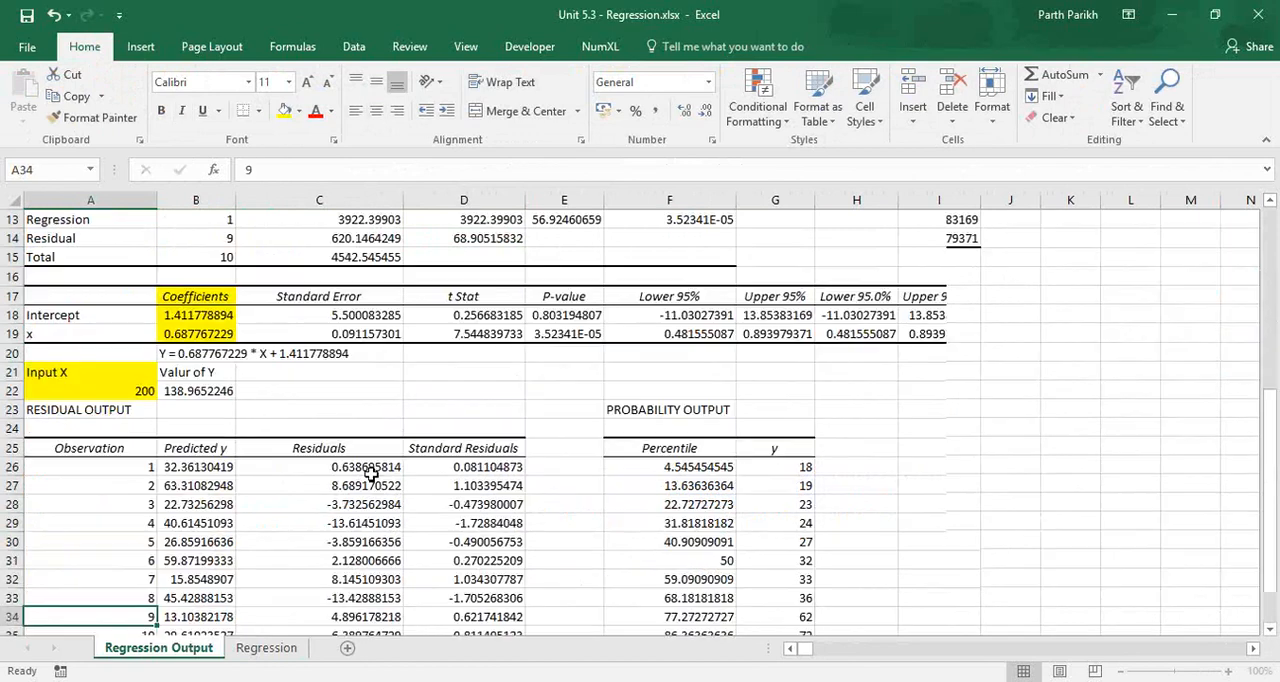